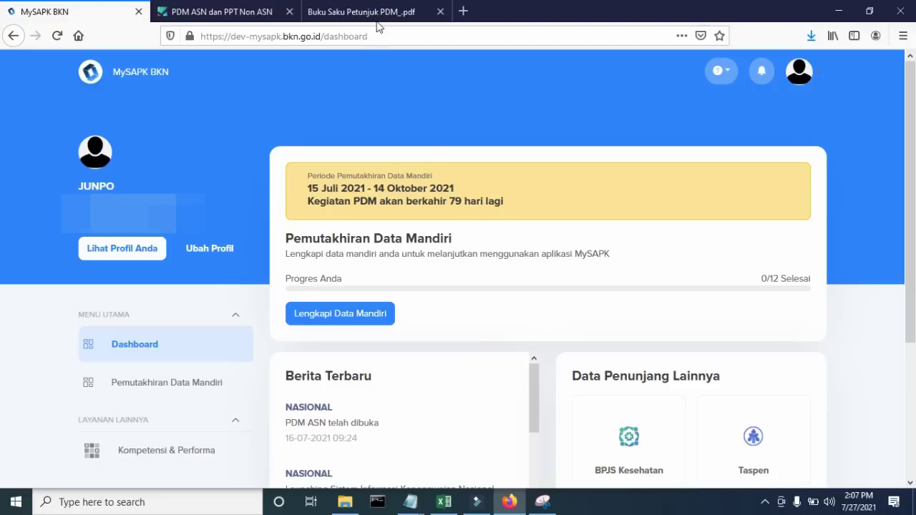
- Close the extra PDM ASN dan PPT Non ASN page after checking the PDF guide's data list
left_click(369, 12)
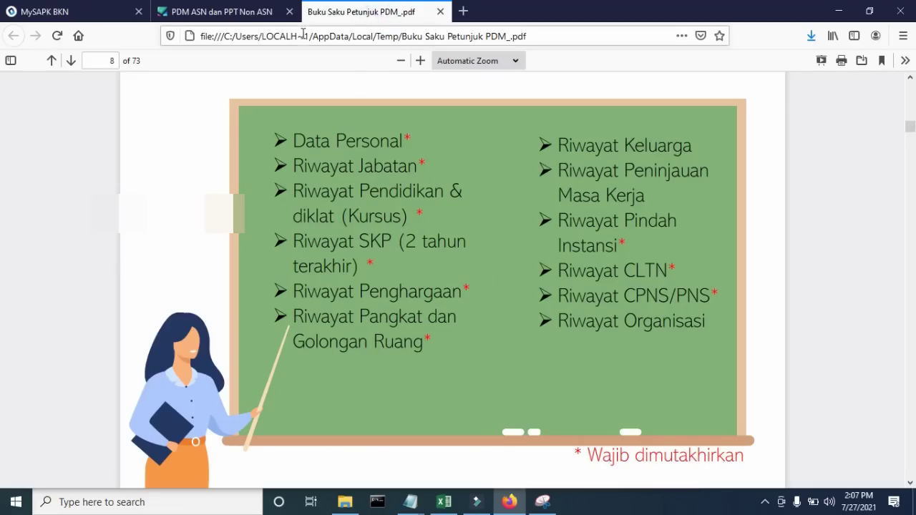
left_click(78, 12)
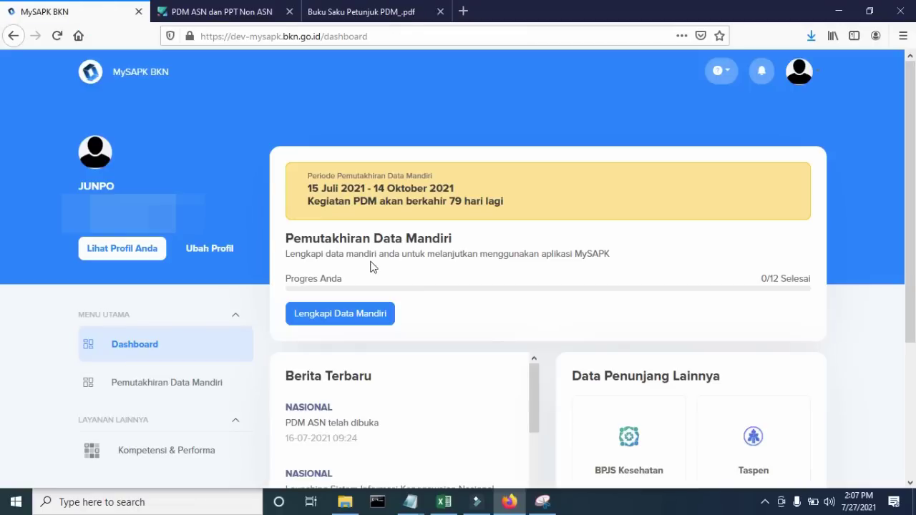
left_click(289, 12)
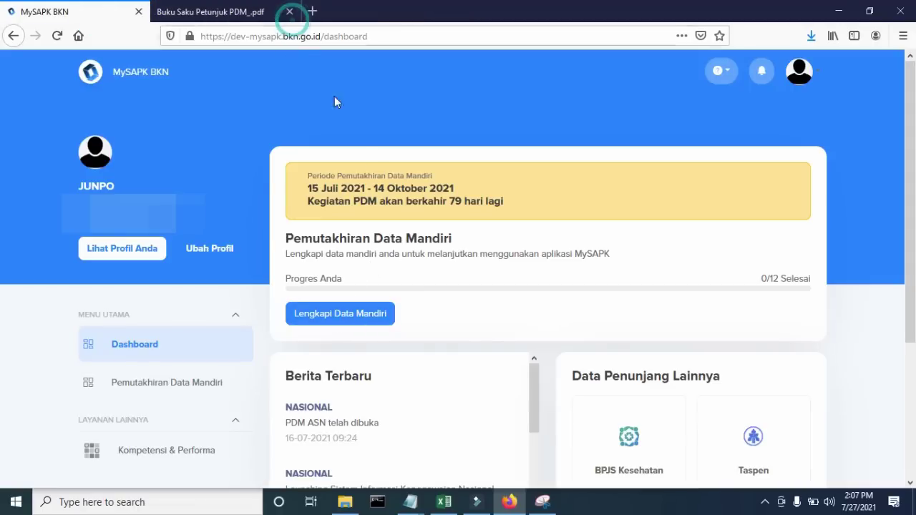
left_click(236, 12)
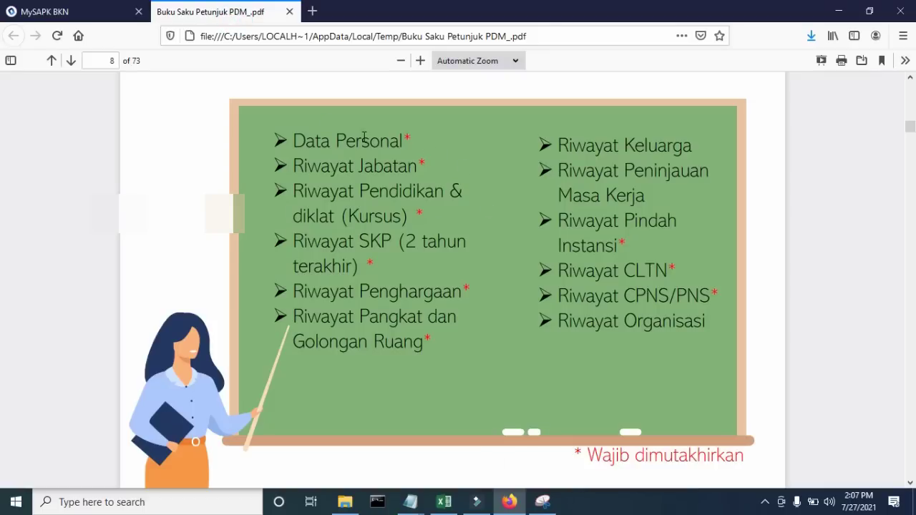
left_click(99, 13)
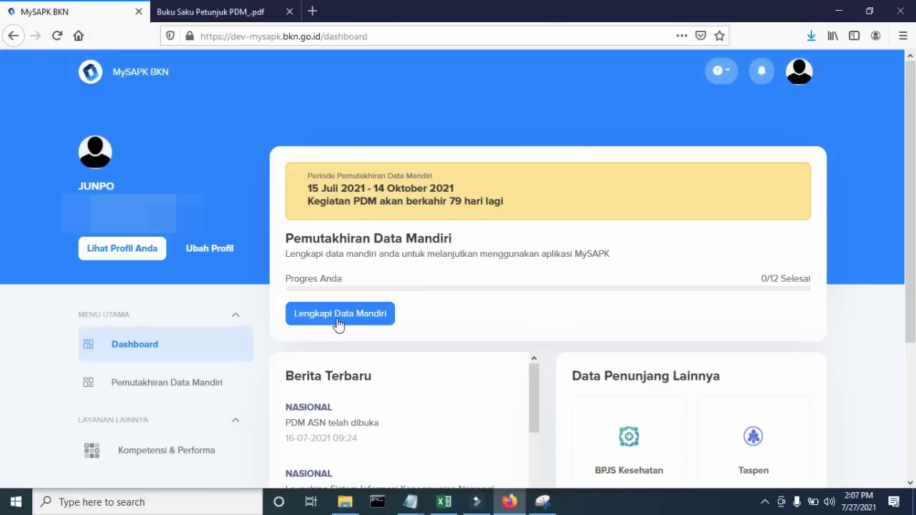
- Open Lengkapi Data Mandiri and compare its twelve update categories against the PDF checklist
left_click(339, 321)
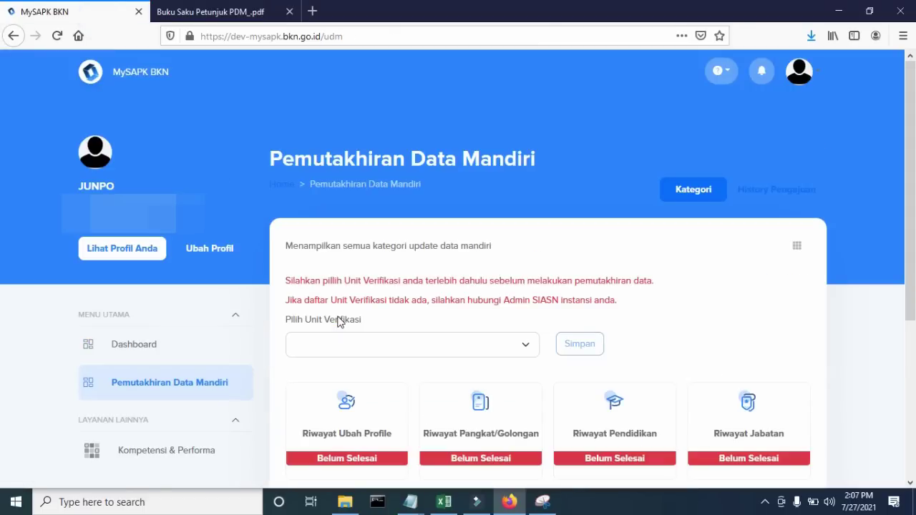
scroll(347, 321, "down", 3)
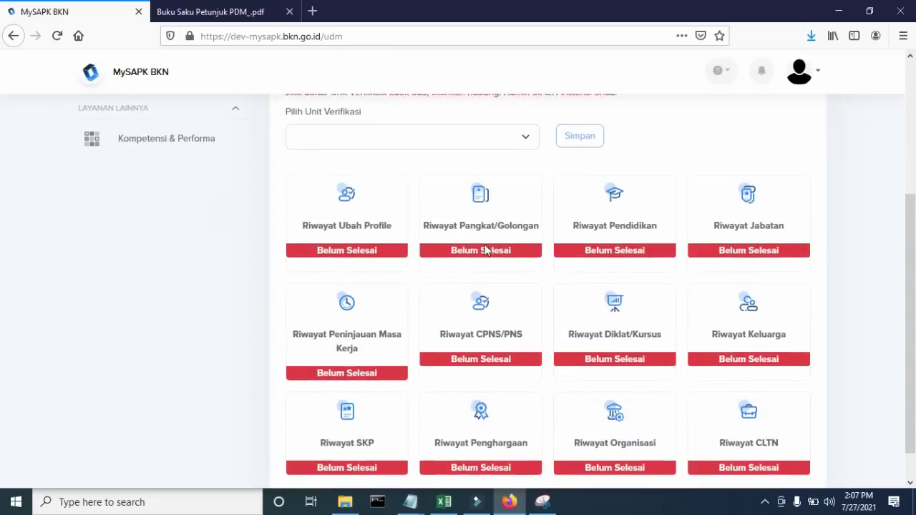
scroll(450, 258, "down", 1)
left_click(255, 12)
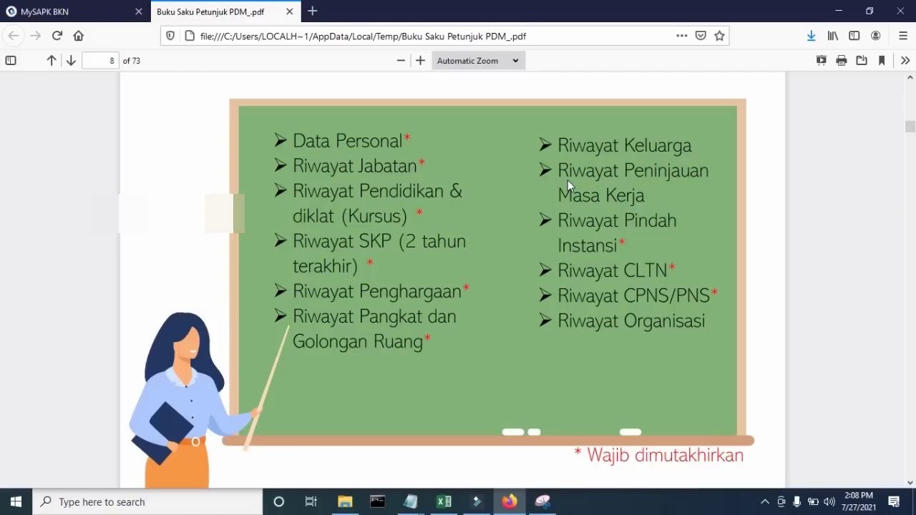
left_click(93, 12)
scroll(472, 268, "up", 5)
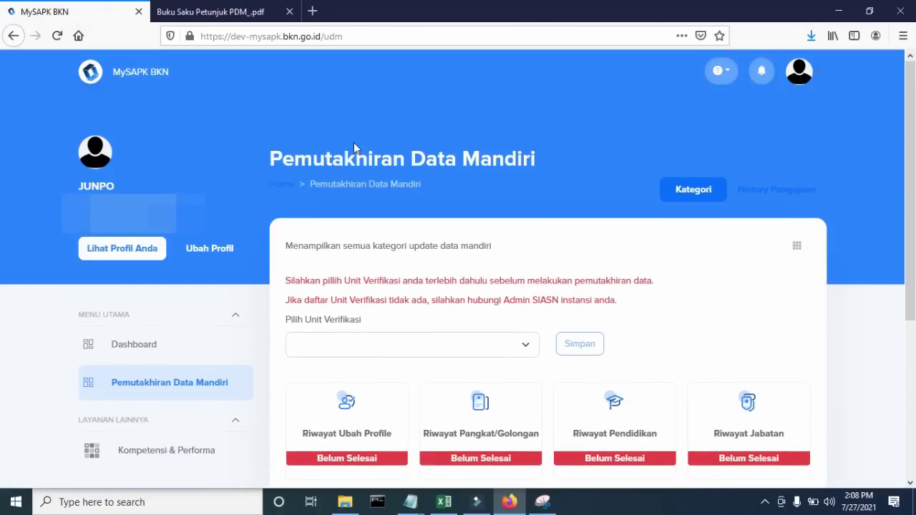
- Replace Alamat Domisili with 'rubah ke alamat yang baru dan update sesuai data di dukcapil'
left_click(219, 250)
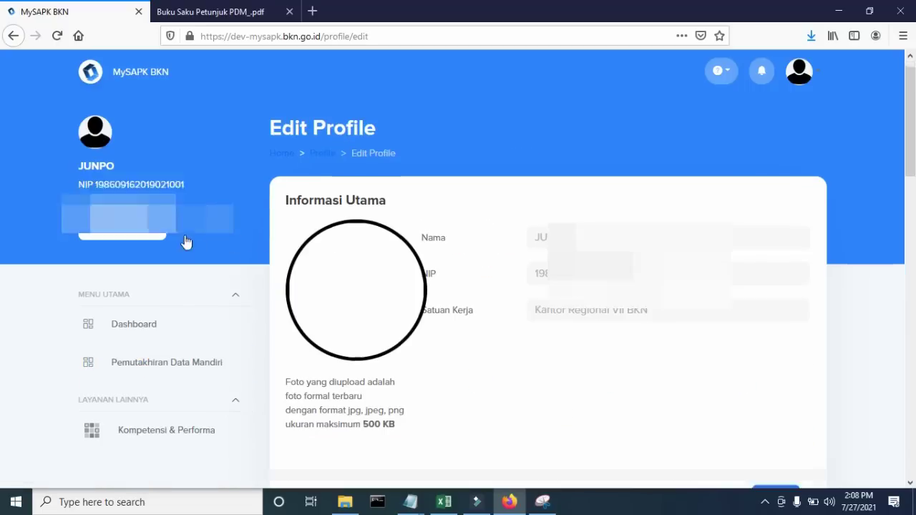
scroll(186, 242, "down", 2)
scroll(188, 241, "up", 3)
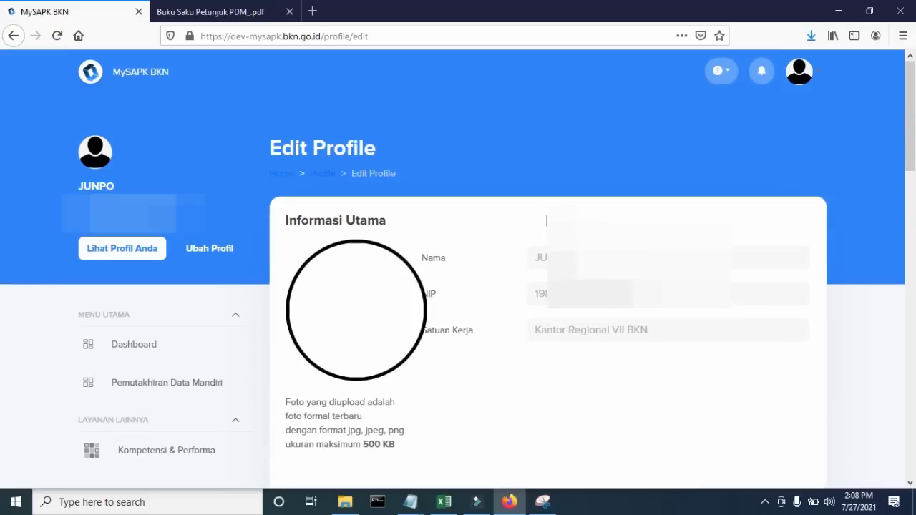
scroll(547, 221, "down", 2)
scroll(545, 224, "down", 5)
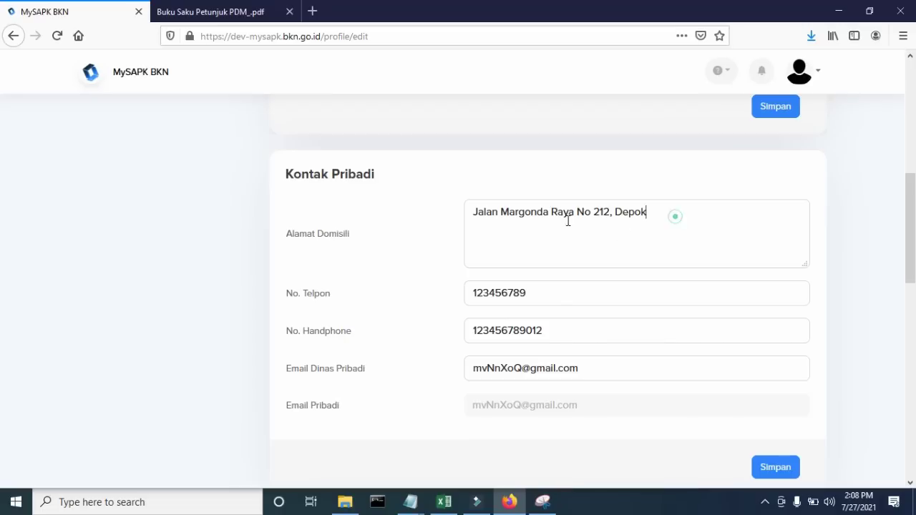
left_click_drag(650, 213, 429, 224)
type("rubah ")
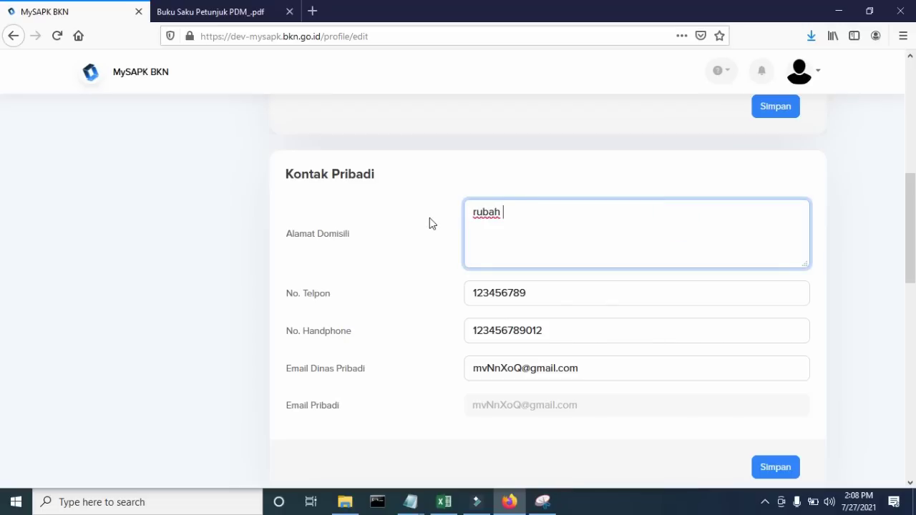
type("ke alamat yang b")
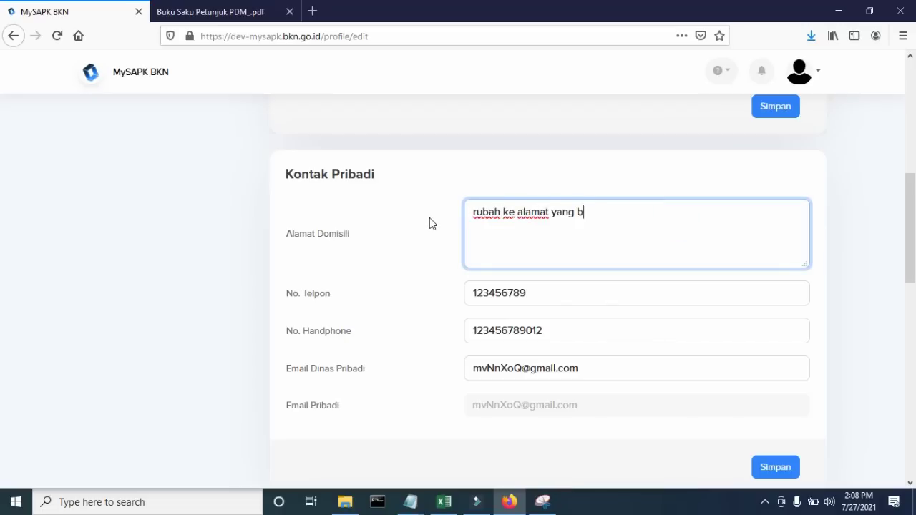
type("aru dan upate")
key("BackSpace")
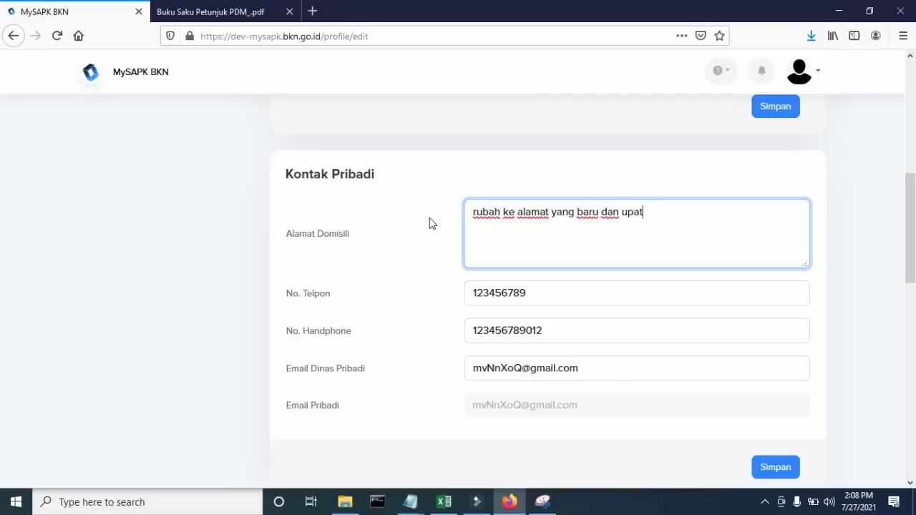
key("BackSpace")
key("BackSpace")
type("date sesuai data")
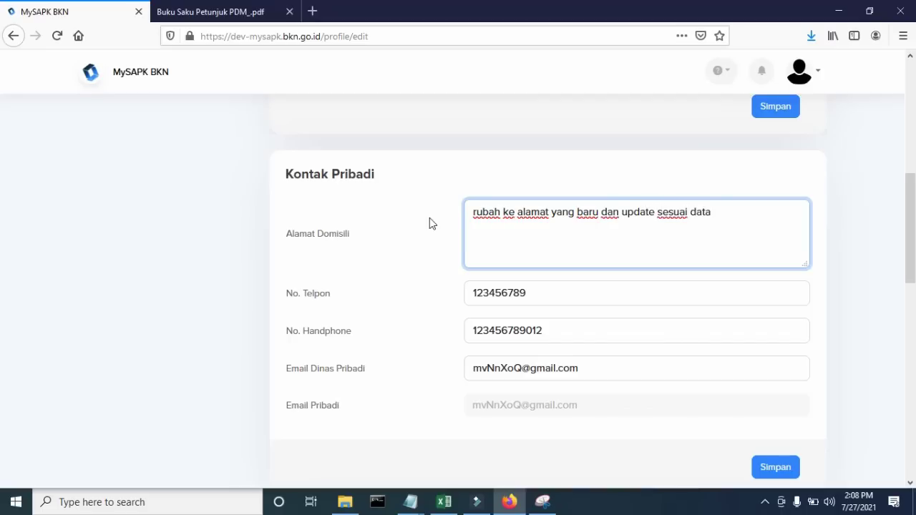
type(" di dukcapil")
- Check the phone numbers and change Email Dinas Pribadi to the user's official e-mail address
left_click_drag(544, 297, 477, 293)
double_click(572, 334)
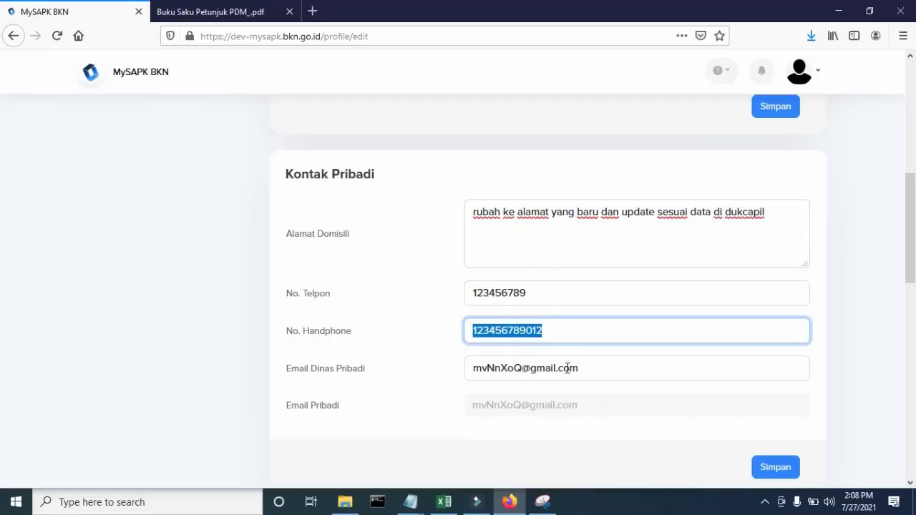
left_click_drag(594, 369, 469, 356)
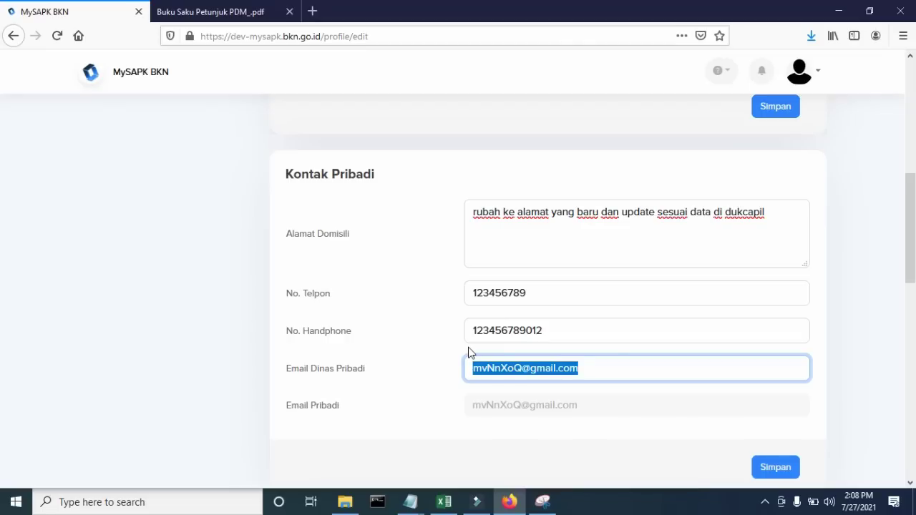
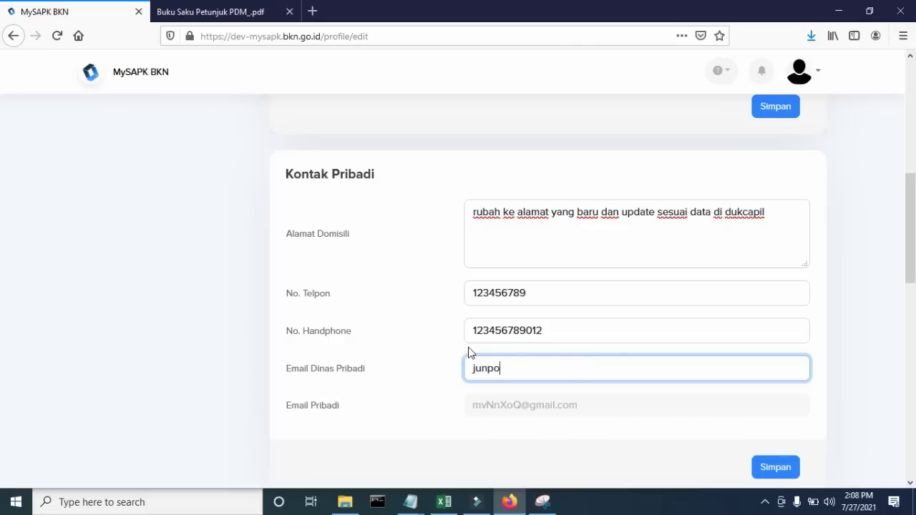
double_click(510, 368)
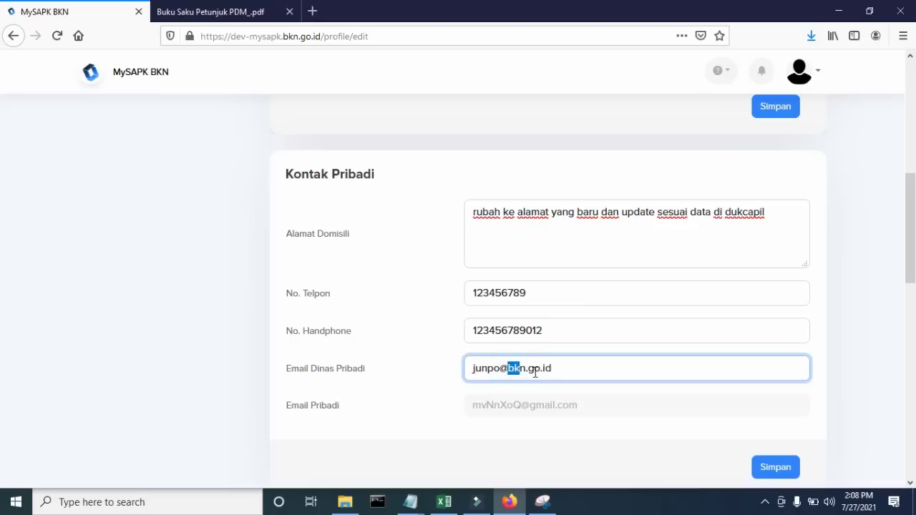
left_click_drag(534, 370, 563, 368)
left_click(538, 369)
scroll(564, 361, "down", 2)
scroll(564, 365, "down", 2)
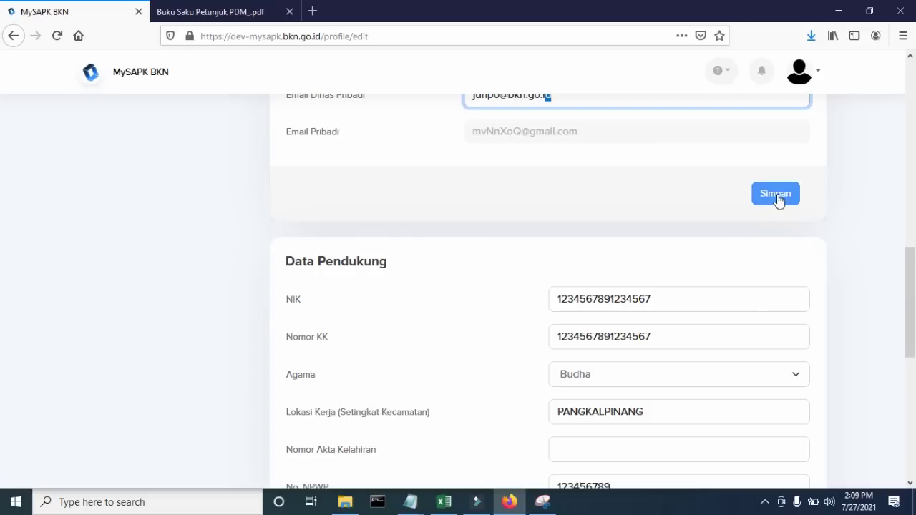
- Save the contact details and pick junpo.jpg as the new profile photo
left_click(776, 195)
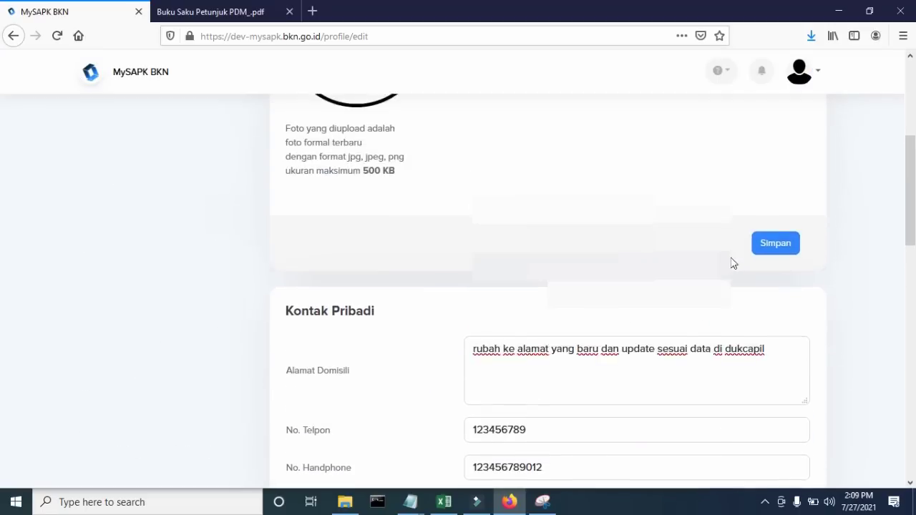
left_click(383, 255)
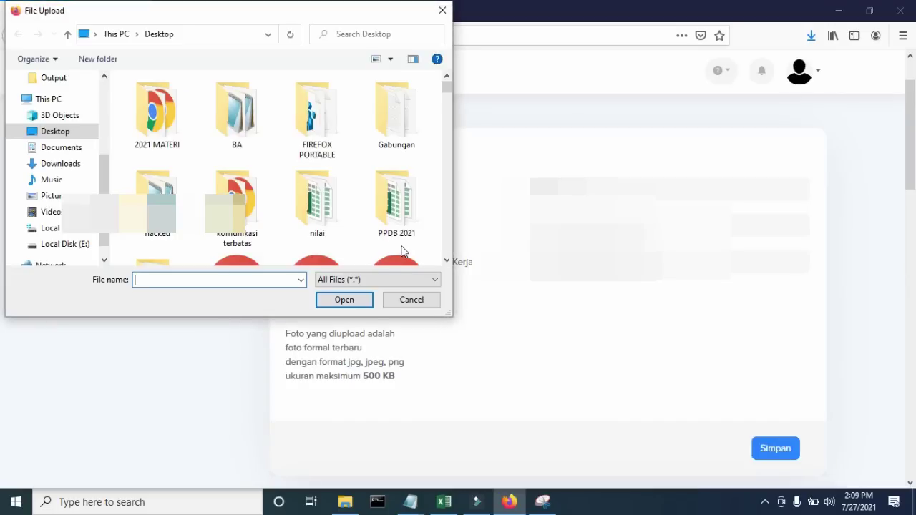
type("jun")
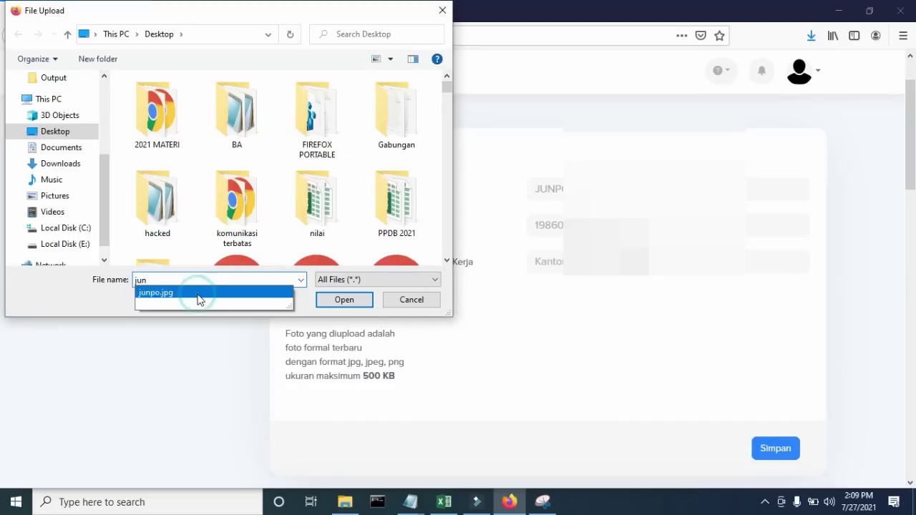
left_click(198, 295)
- Save and confirm the junpo.jpg photo until 'Update Foto Berhasil' appears
left_click(347, 304)
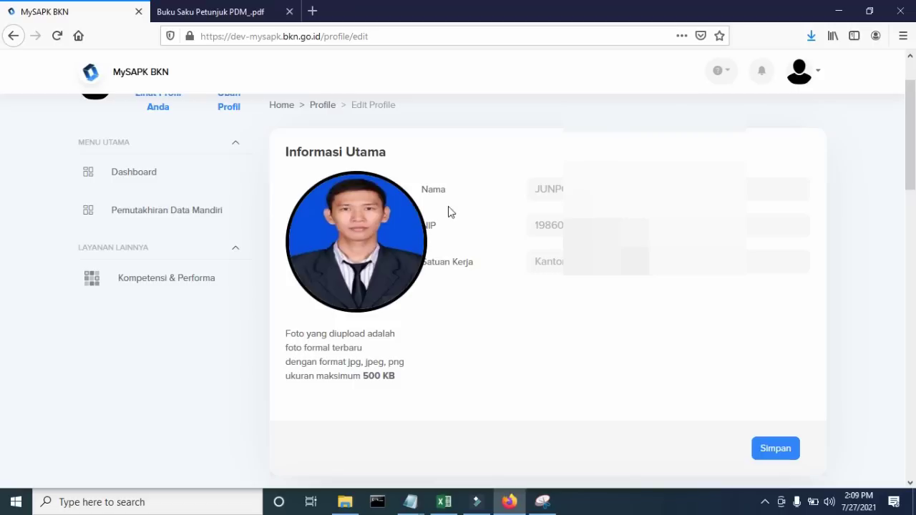
scroll(449, 215, "down", 2)
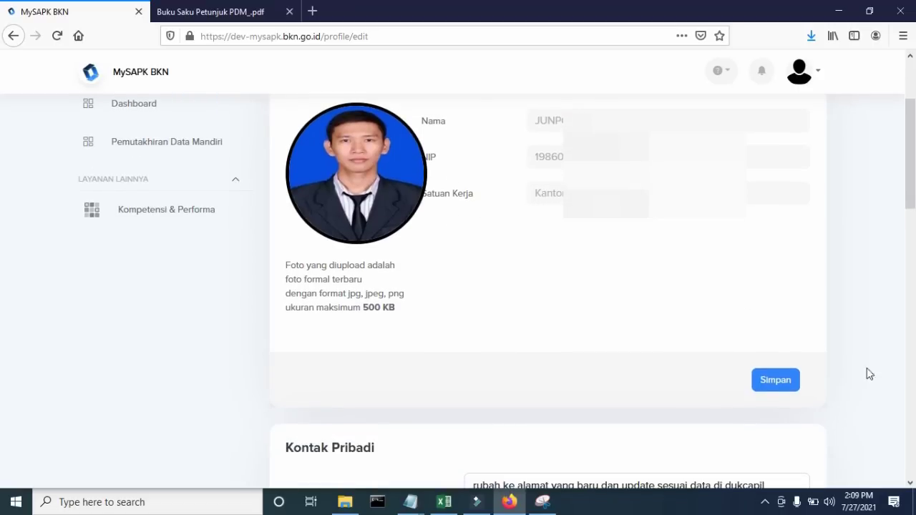
left_click(795, 382)
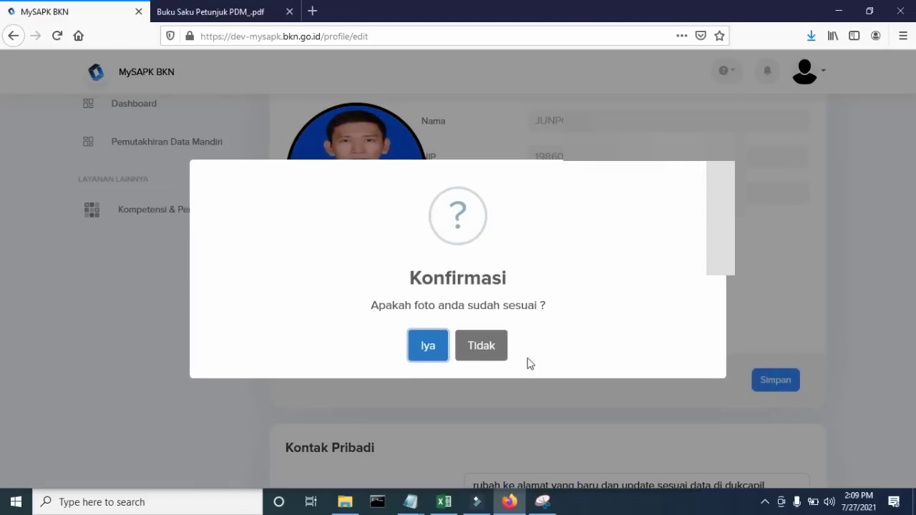
left_click(444, 354)
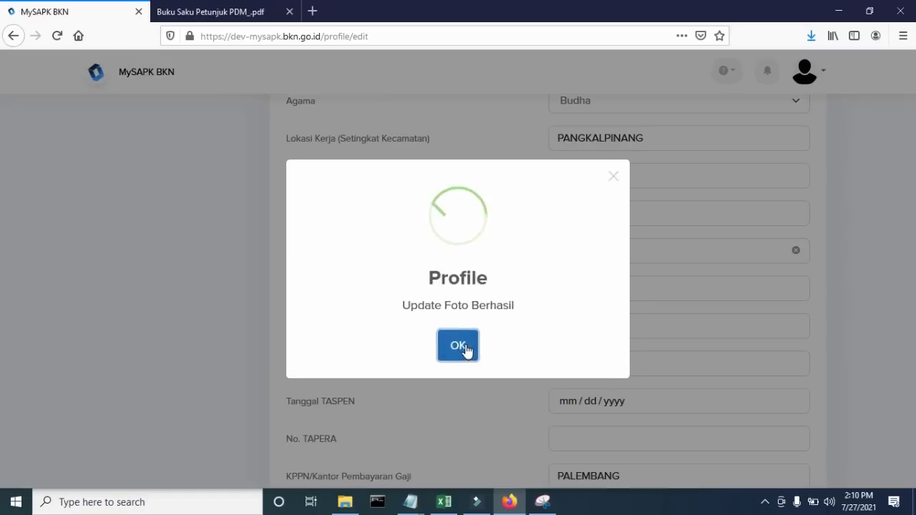
left_click(465, 350)
scroll(582, 331, "down", 3)
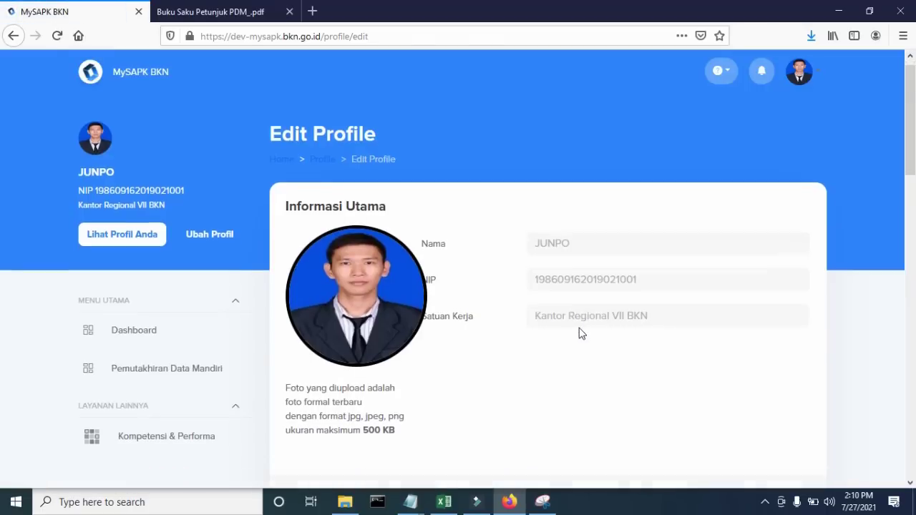
- Enter '-' in Nomor Akta Kelahiran, No. BPJS Kesehatan, No. Karis/Karsu and No. TASPEN
scroll(581, 333, "down", 9)
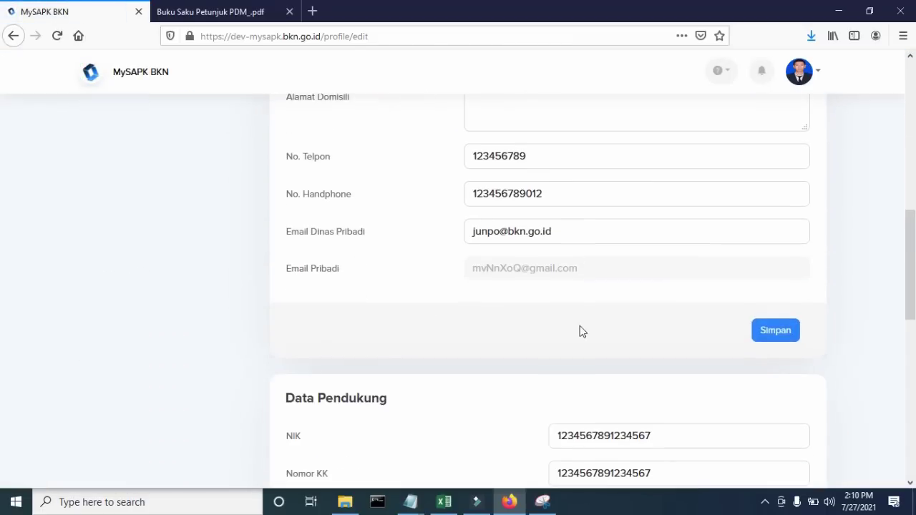
scroll(581, 331, "down", 3)
scroll(581, 327, "up", 1)
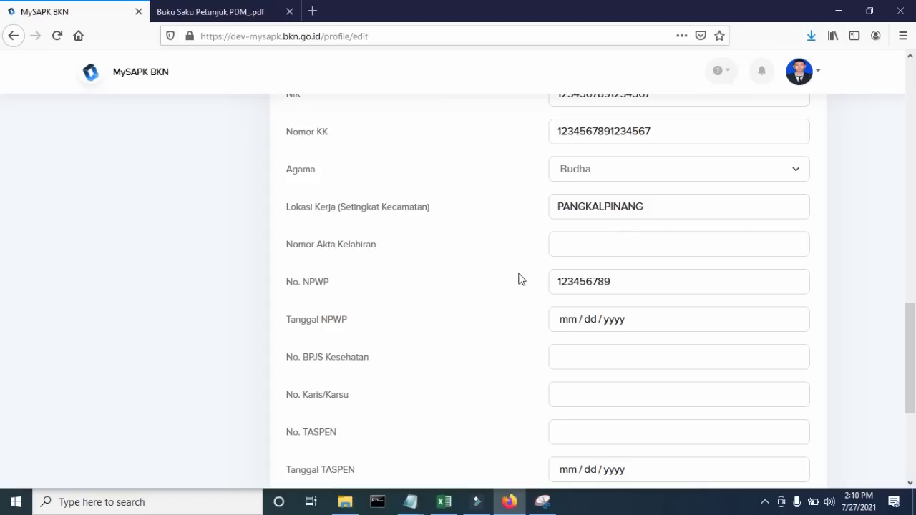
left_click(624, 249)
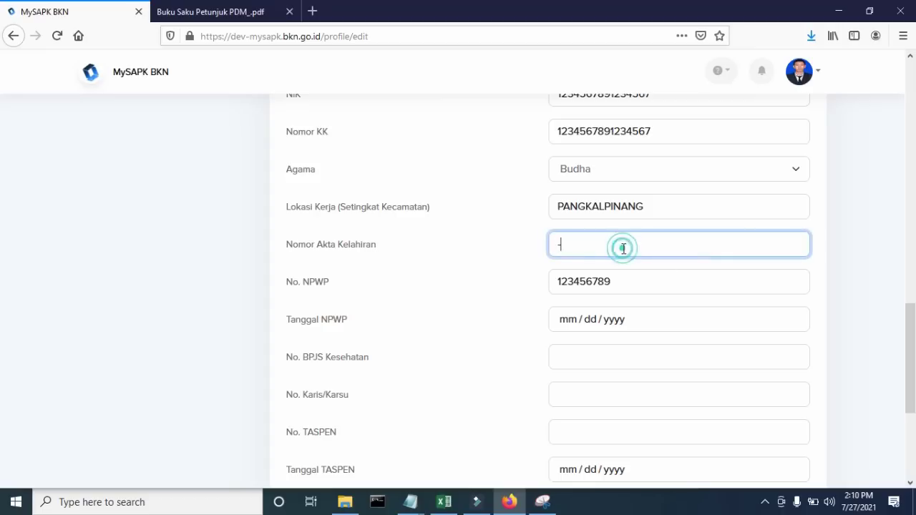
type("-")
left_click(594, 354)
type("-")
left_click(593, 398)
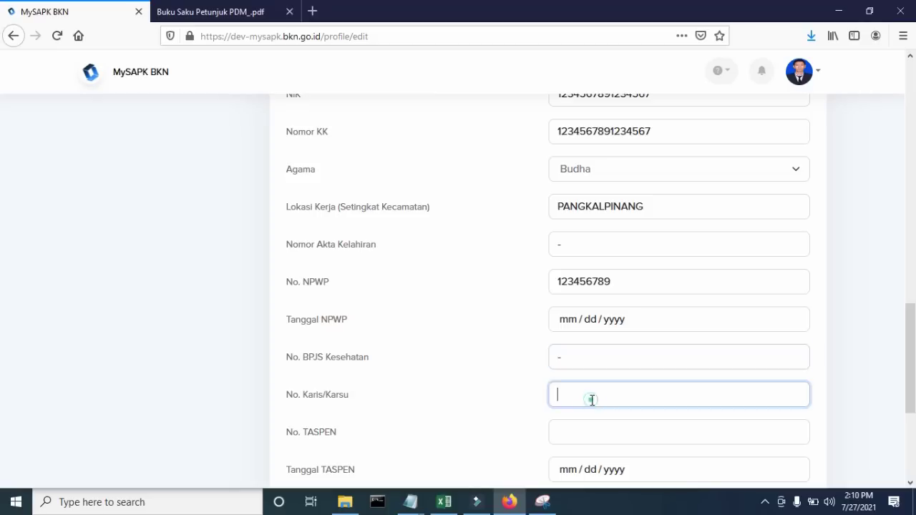
type("-")
left_click(582, 433)
scroll(687, 354, "down", 3)
type("-")
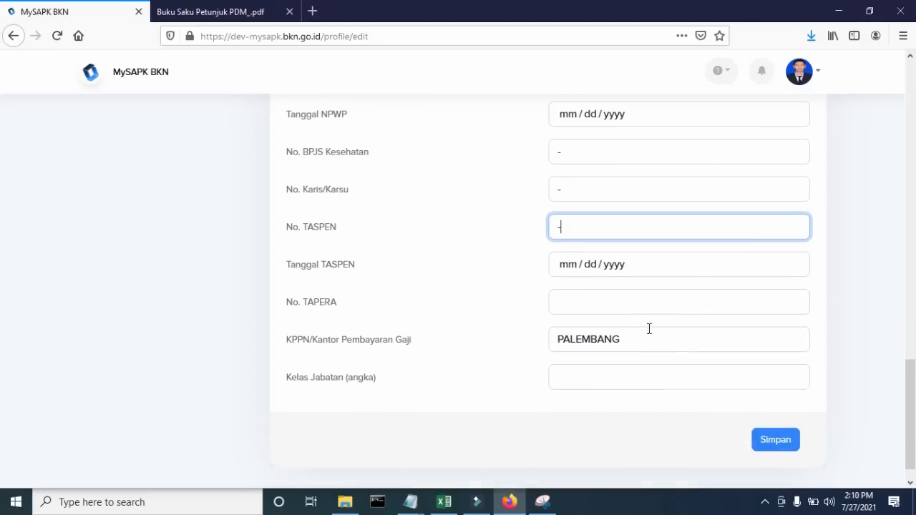
- Set Tanggal TASPEN to 07/06/2021 and enter '-' in No. TAPERA
left_click(568, 266)
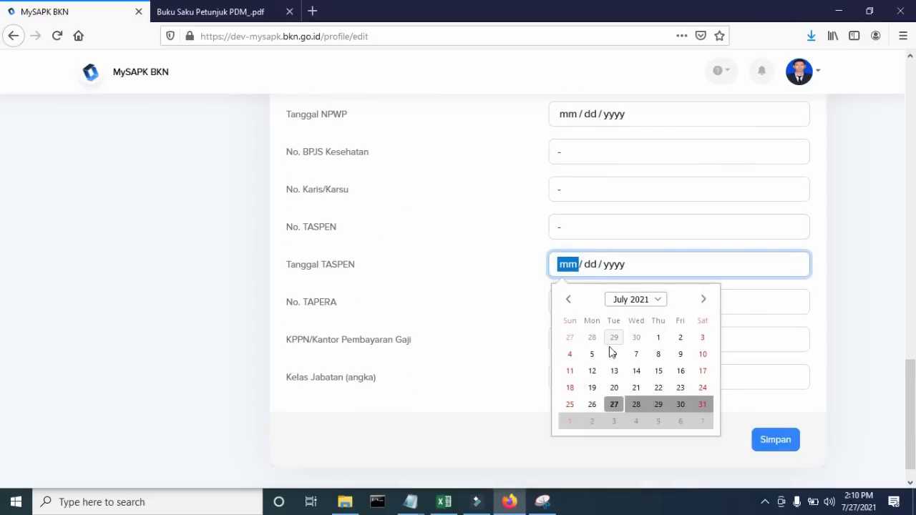
left_click(613, 351)
left_click(589, 305)
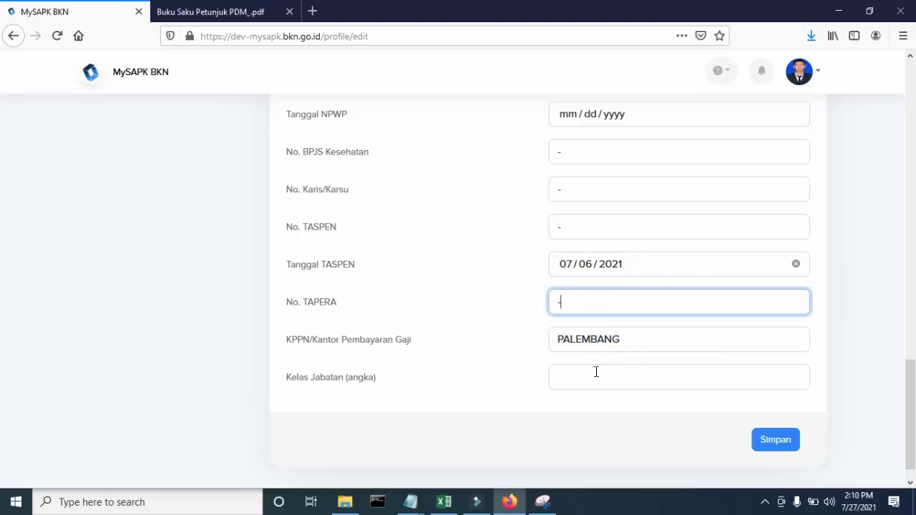
type("-")
left_click(842, 391)
- Save the Data Pendukung and confirm until 'Update Data Pendukung Berhasil' appears
scroll(842, 386, "up", 6)
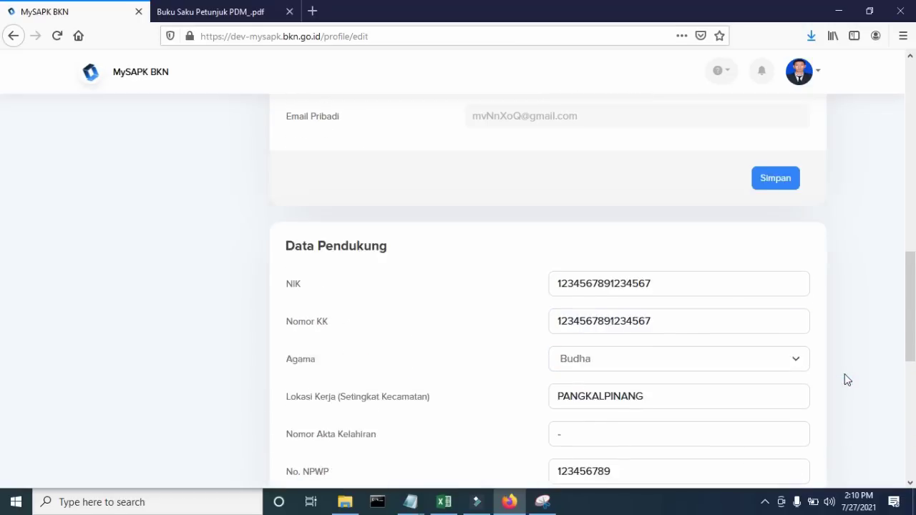
scroll(841, 377, "up", 5)
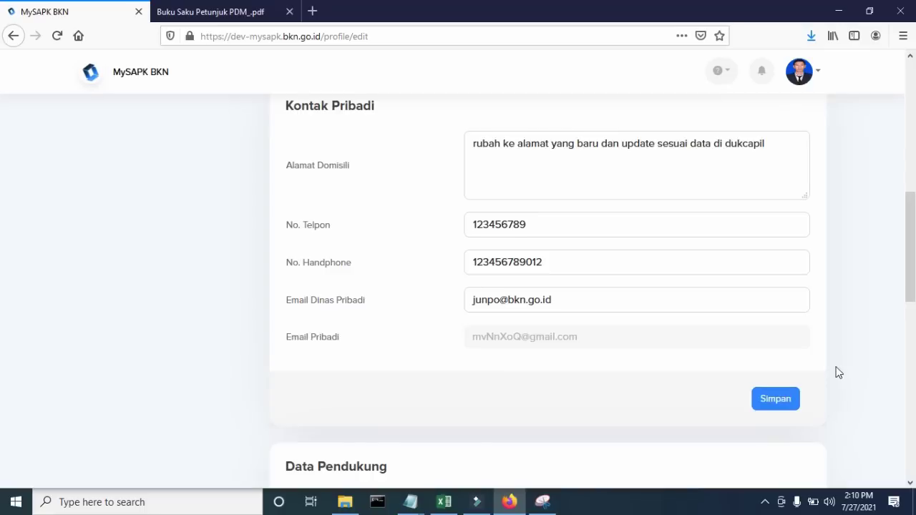
scroll(836, 372, "up", 5)
scroll(836, 370, "down", 3)
scroll(734, 294, "down", 10)
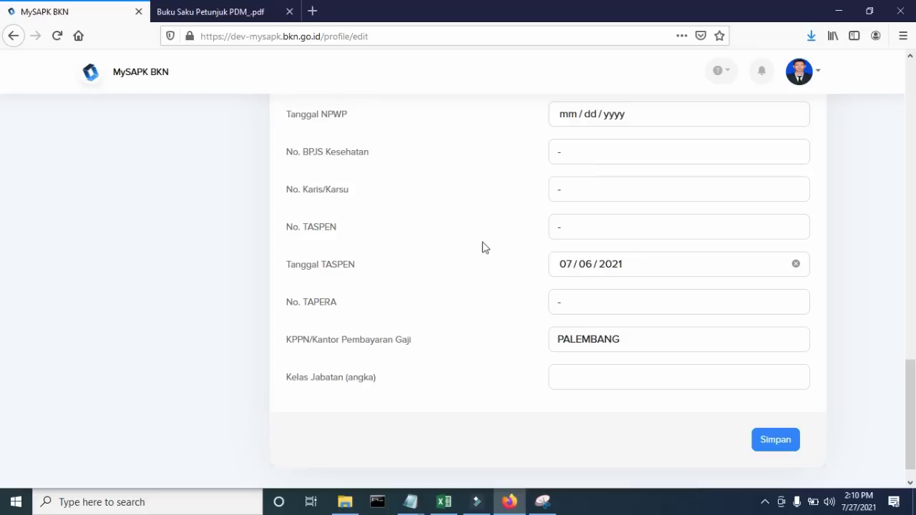
left_click(785, 442)
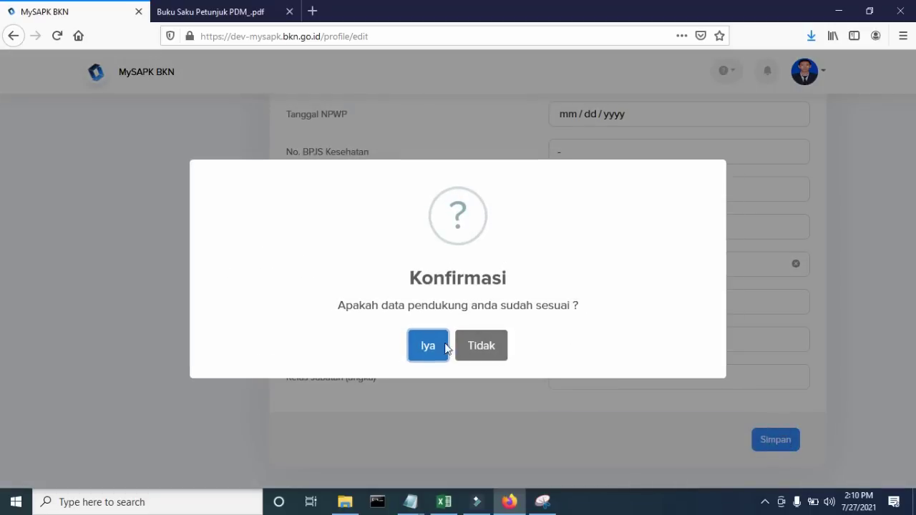
left_click(443, 347)
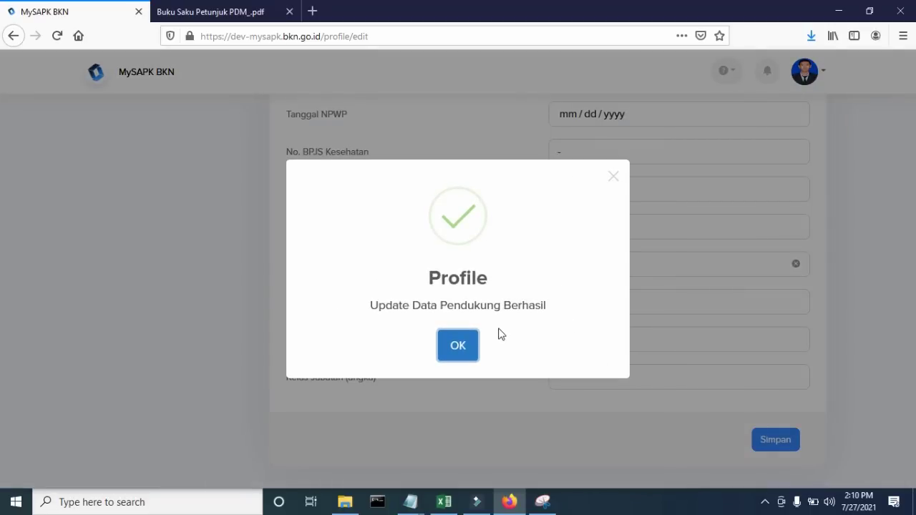
left_click(458, 346)
scroll(575, 299, "up", 15)
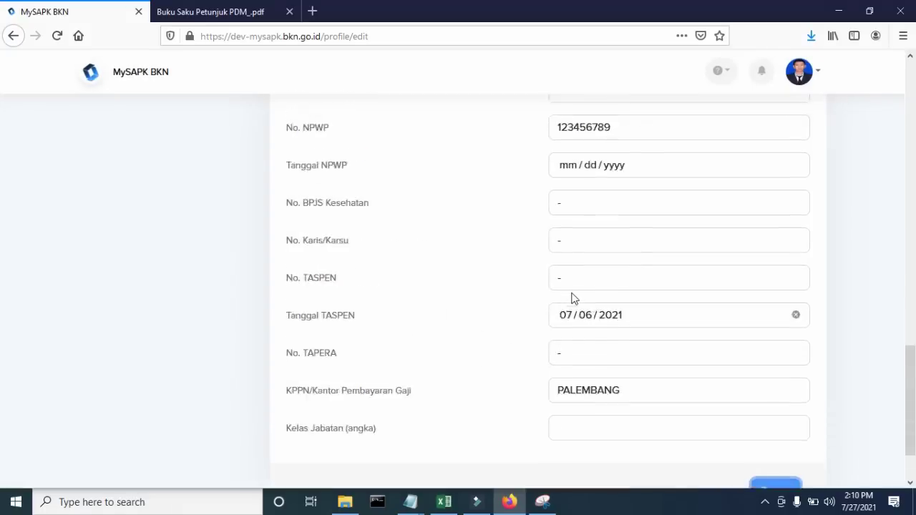
scroll(573, 293, "up", 10)
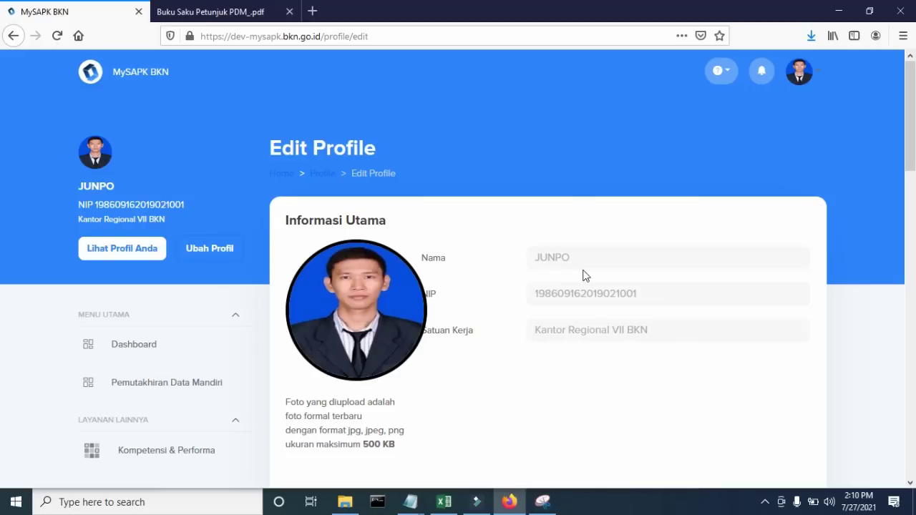
scroll(531, 299, "down", 1)
scroll(532, 299, "down", 7)
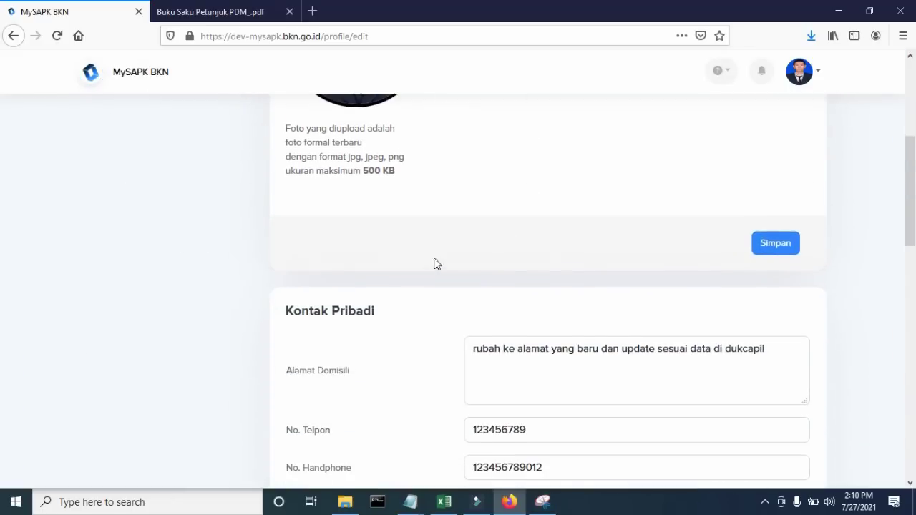
scroll(539, 166, "up", 2)
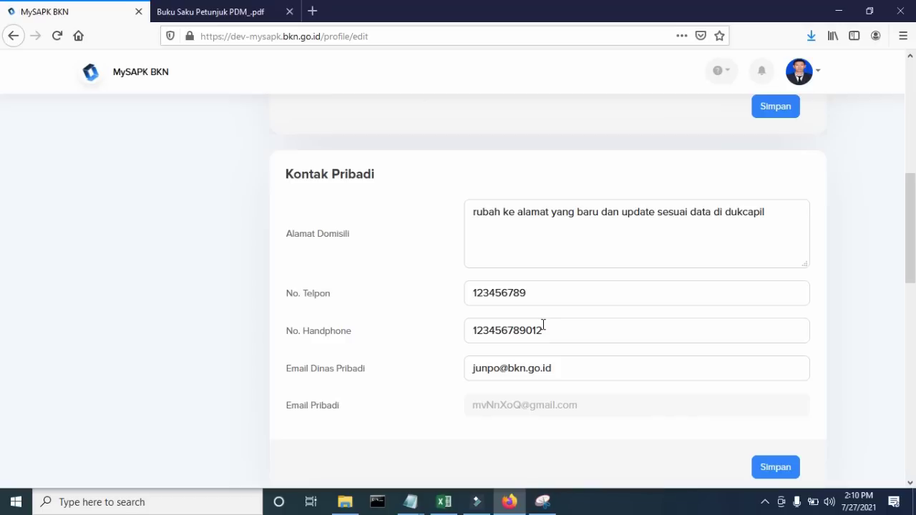
scroll(541, 325, "down", 1)
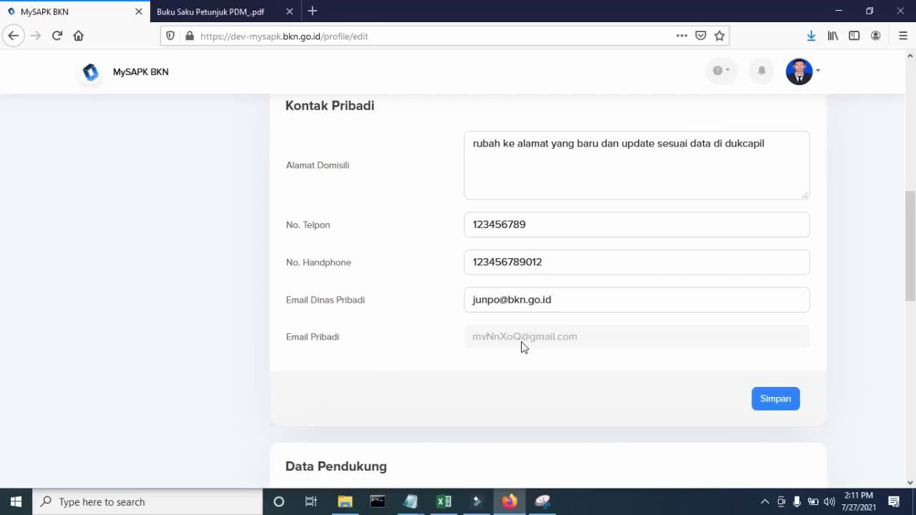
scroll(522, 345, "down", 9)
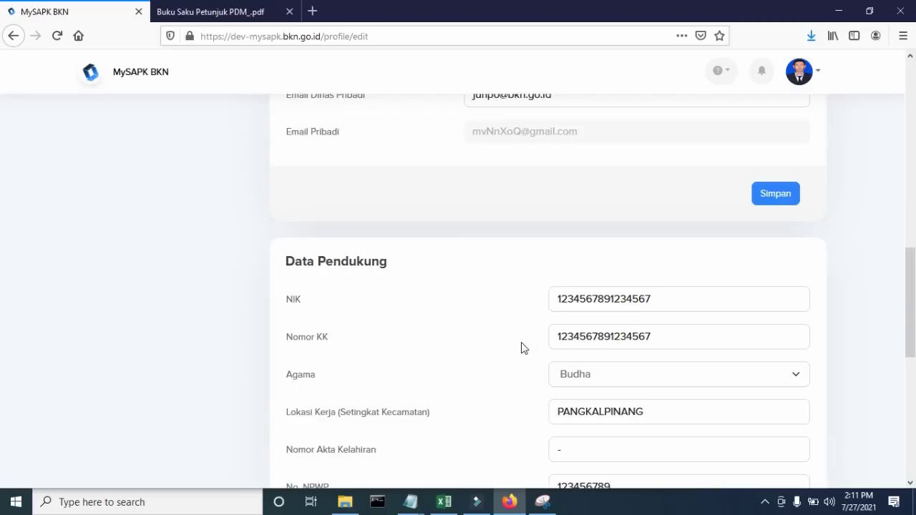
scroll(522, 350, "down", 1)
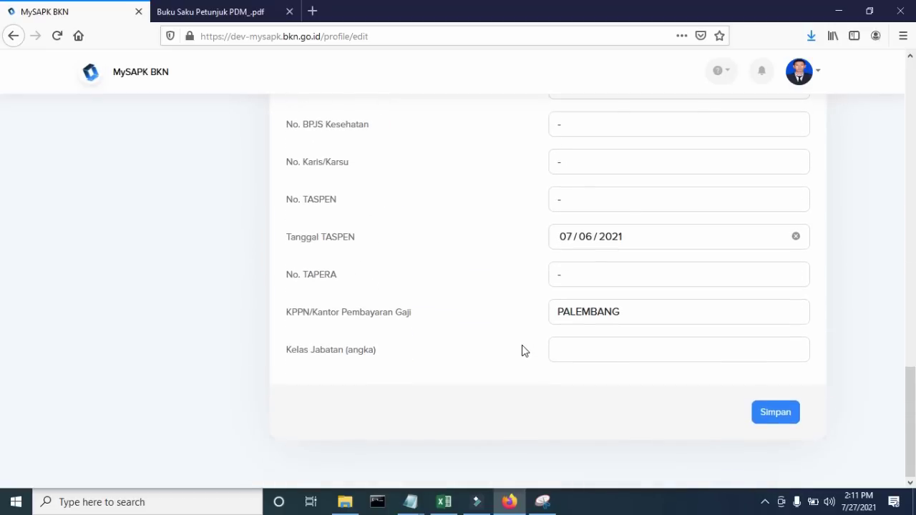
scroll(803, 408, "up", 20)
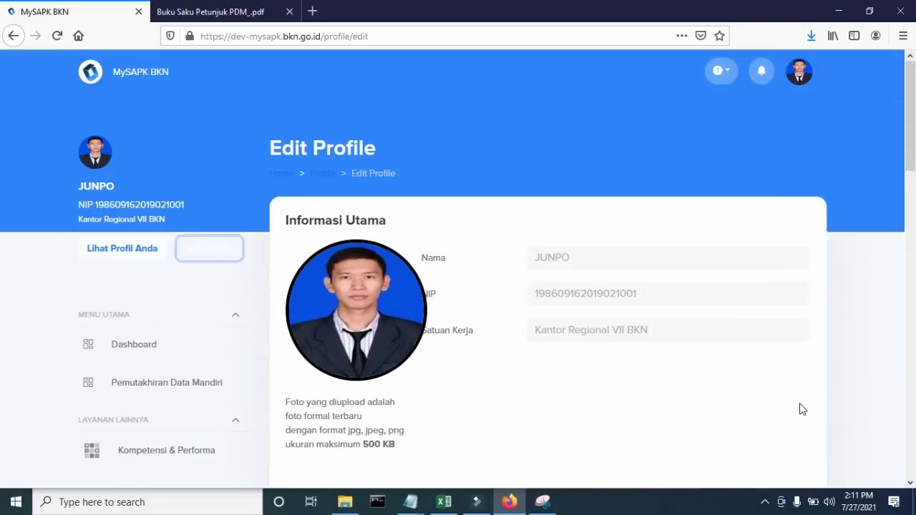
- Return to the dashboard and open Lengkapi Data Mandiri, now at 1/12 Selesai
left_click(167, 346)
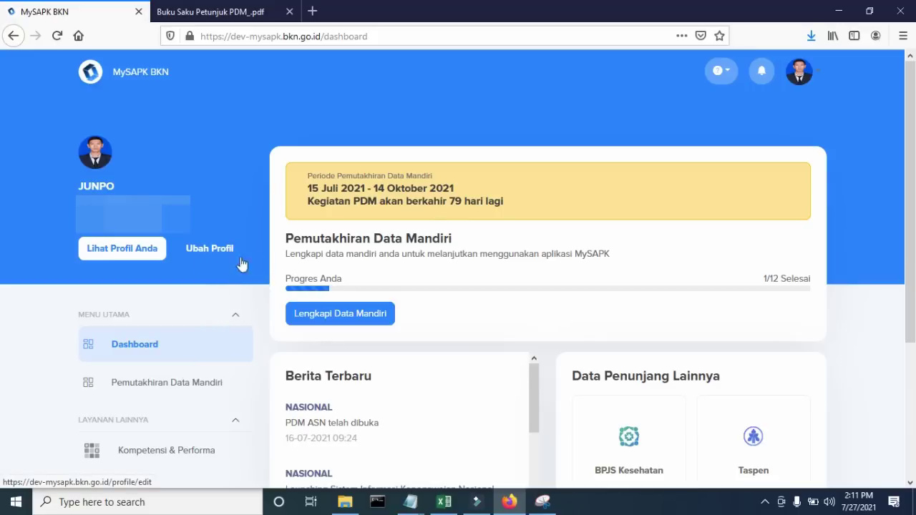
scroll(490, 242, "down", 2)
scroll(493, 246, "up", 2)
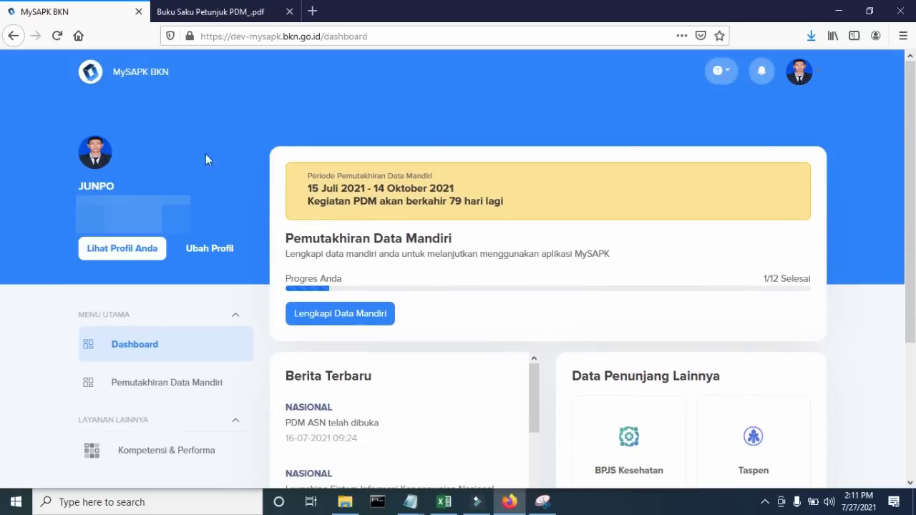
left_click(369, 320)
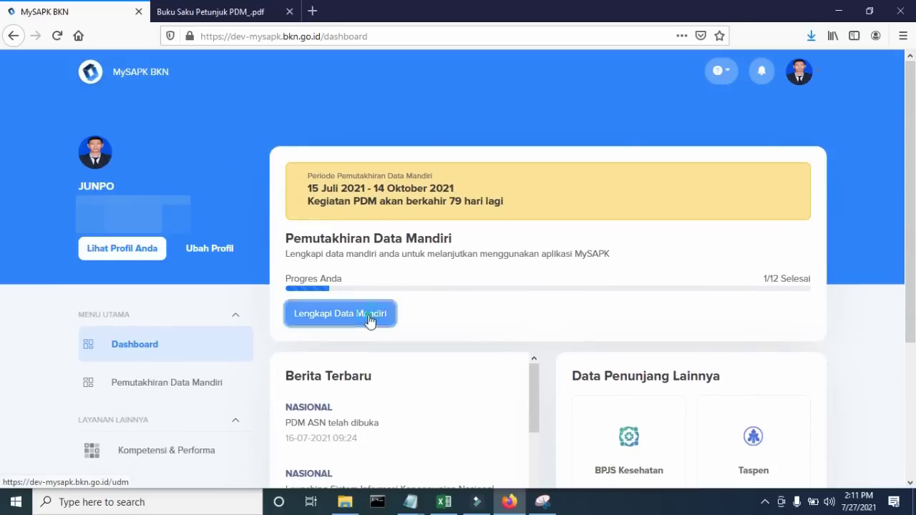
- Read the seven Verifikasi Data oleh PNS steps on page 31 of the Buku Saku Petunjuk PDM
left_click(210, 11)
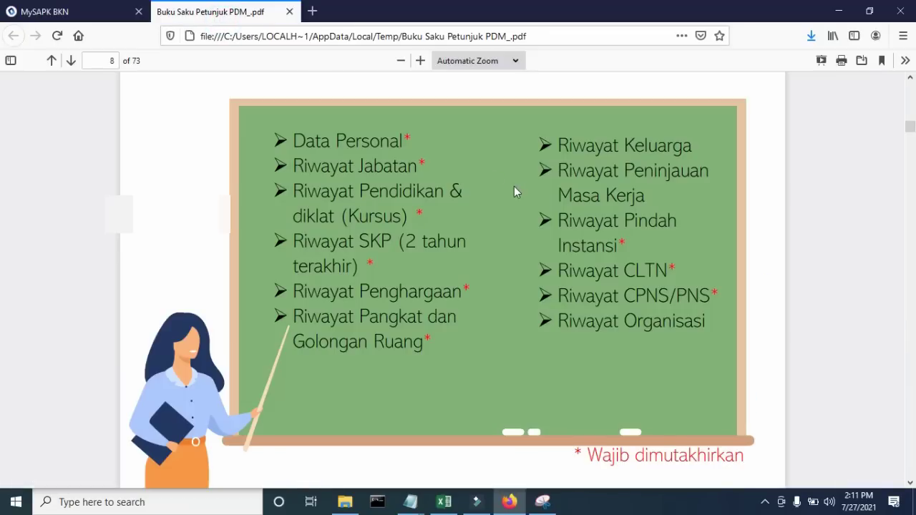
scroll(514, 190, "up", 2)
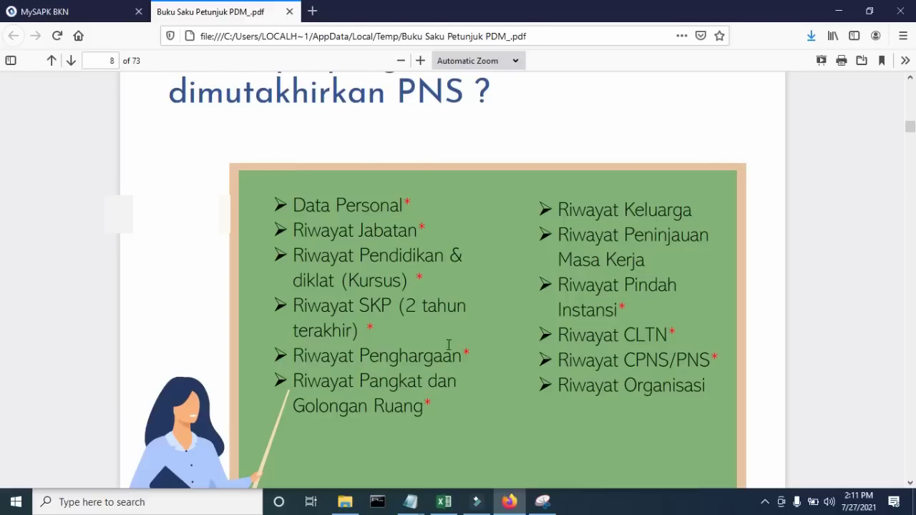
scroll(451, 347, "down", 10)
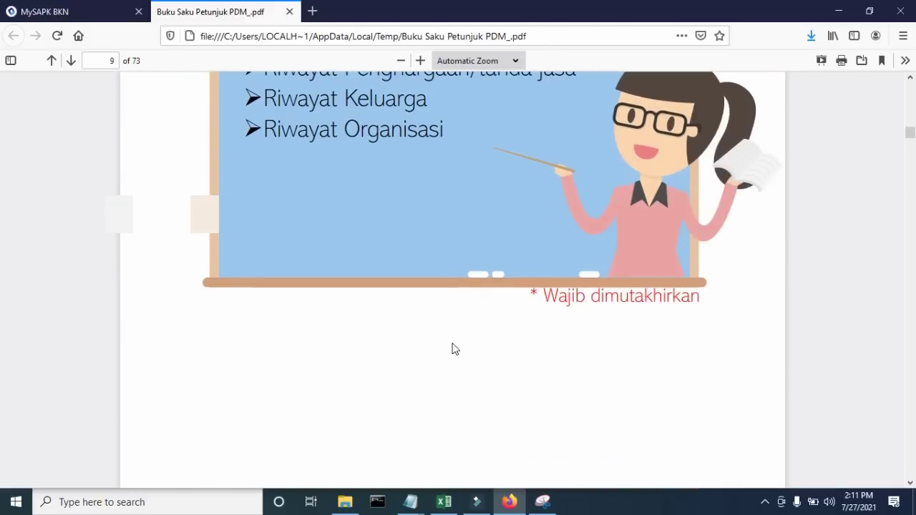
scroll(452, 348, "down", 10)
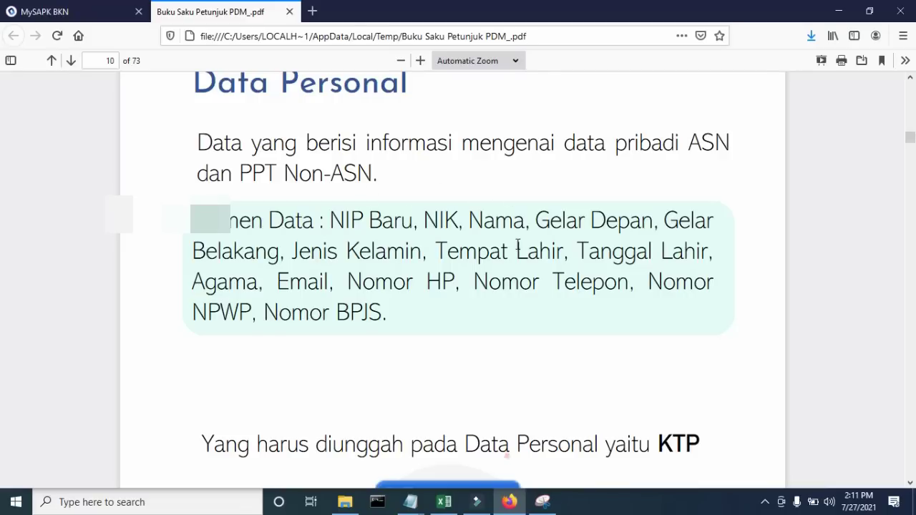
scroll(478, 286, "down", 10)
scroll(479, 290, "down", 6)
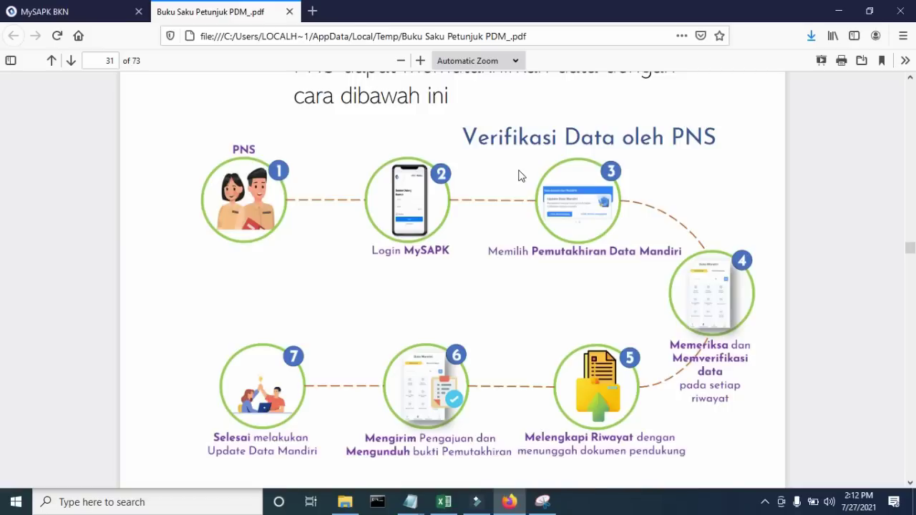
scroll(519, 176, "up", 2)
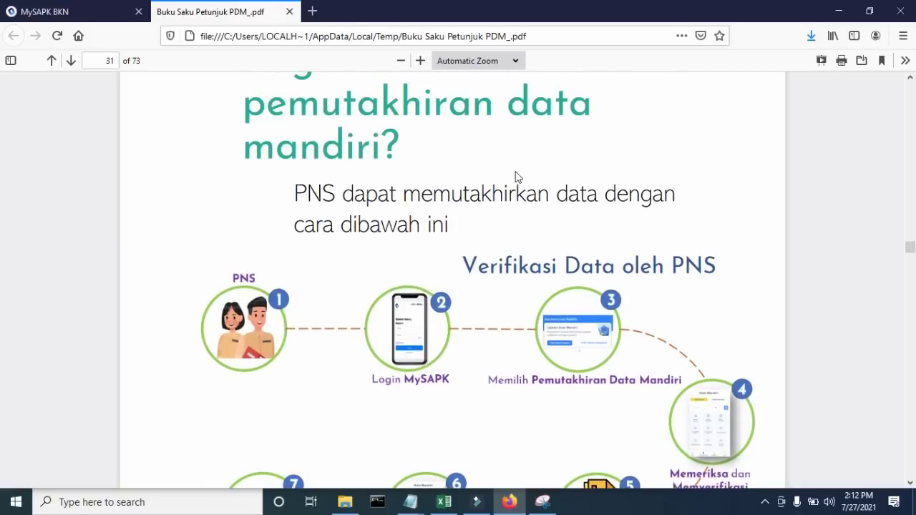
scroll(517, 175, "up", 2)
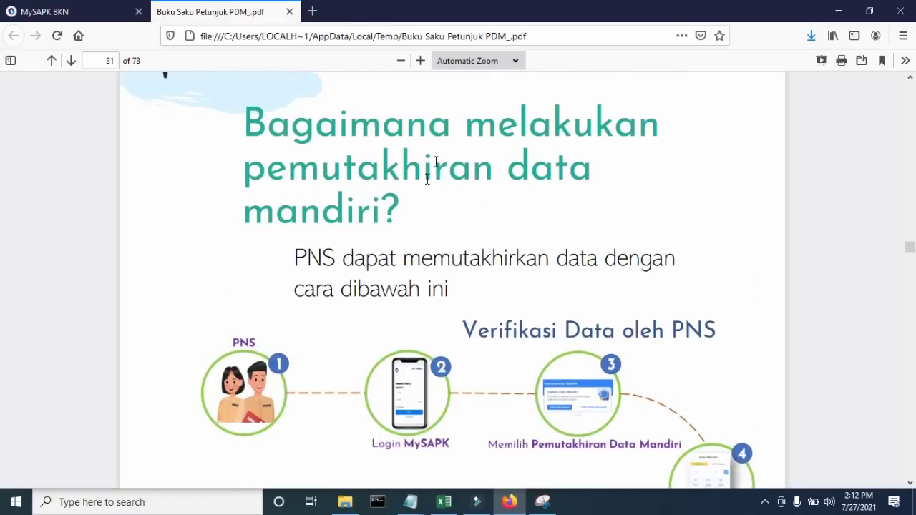
scroll(520, 204, "down", 2)
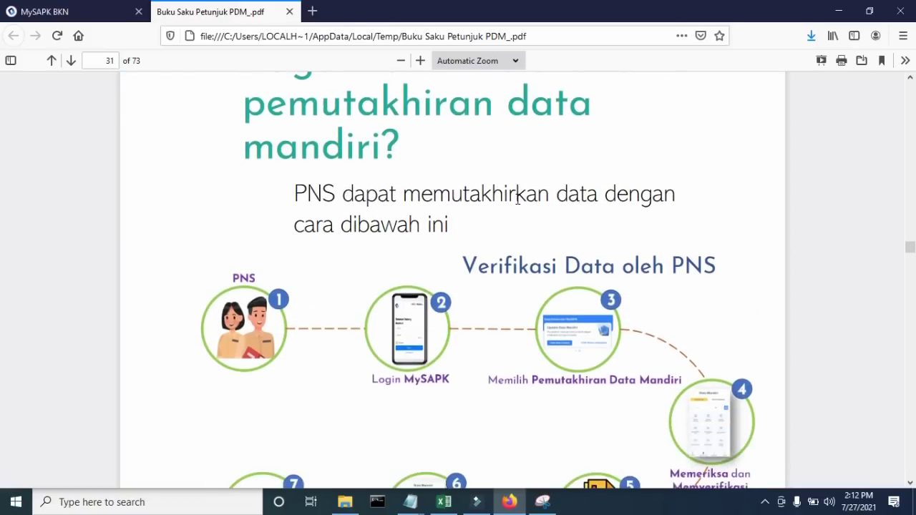
scroll(518, 197, "down", 2)
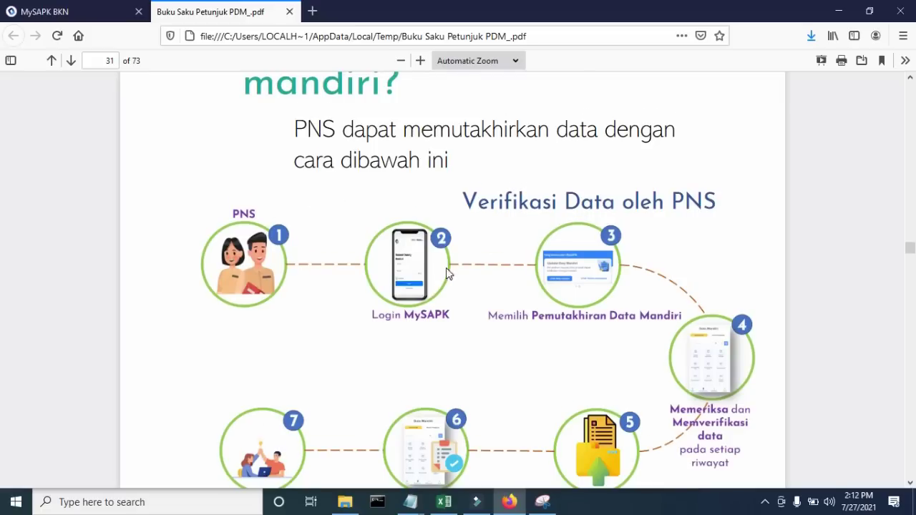
scroll(450, 275, "down", 2)
scroll(585, 204, "down", 2)
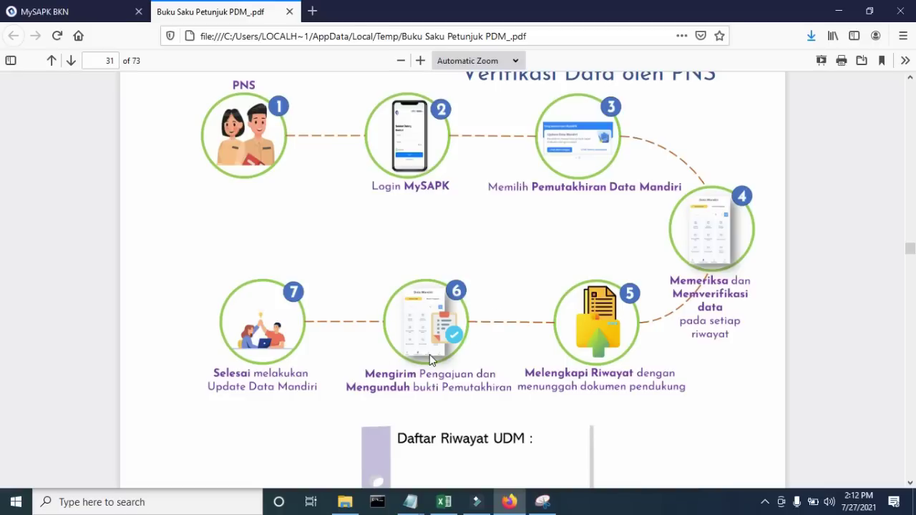
scroll(297, 309, "down", 2)
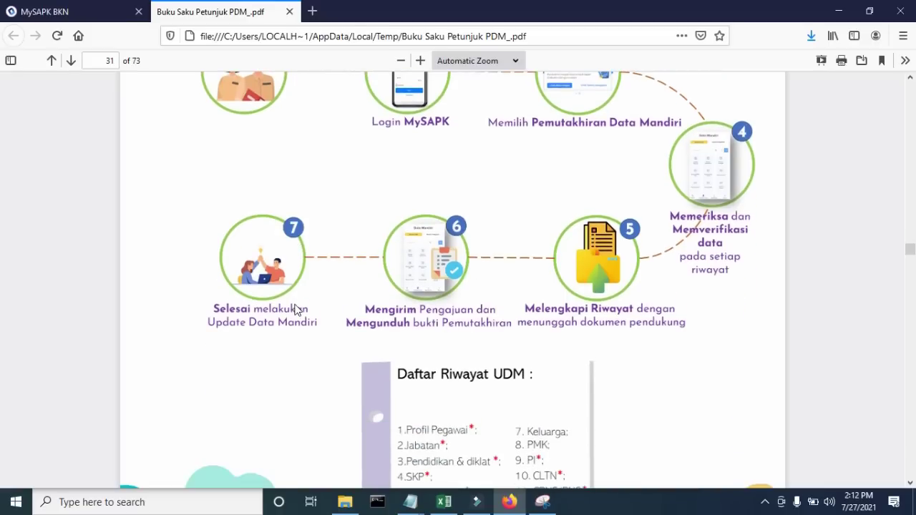
scroll(297, 309, "up", 2)
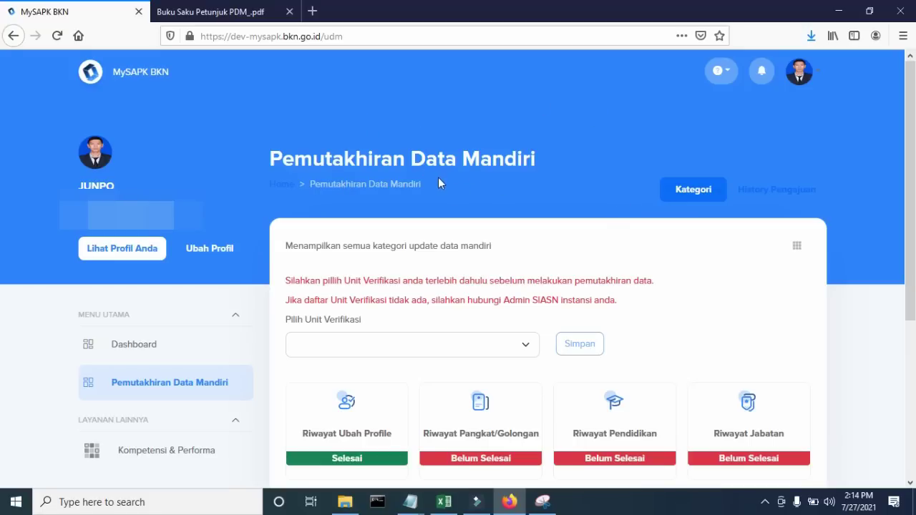
scroll(439, 181, "down", 3)
scroll(597, 206, "down", 2)
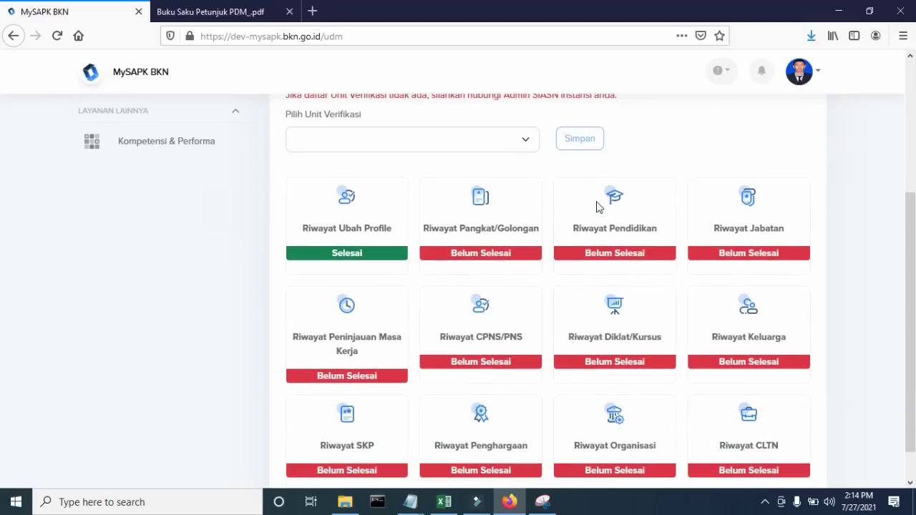
scroll(599, 231, "down", 1)
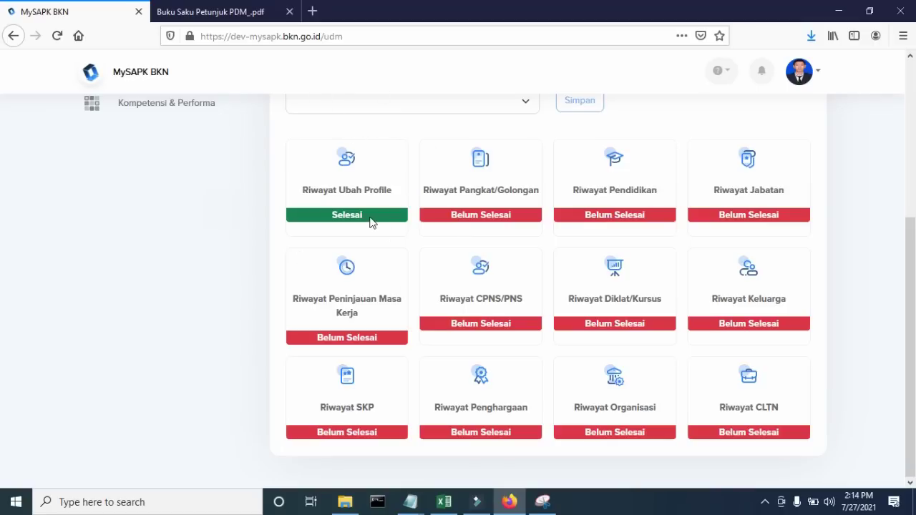
scroll(288, 153, "up", 2)
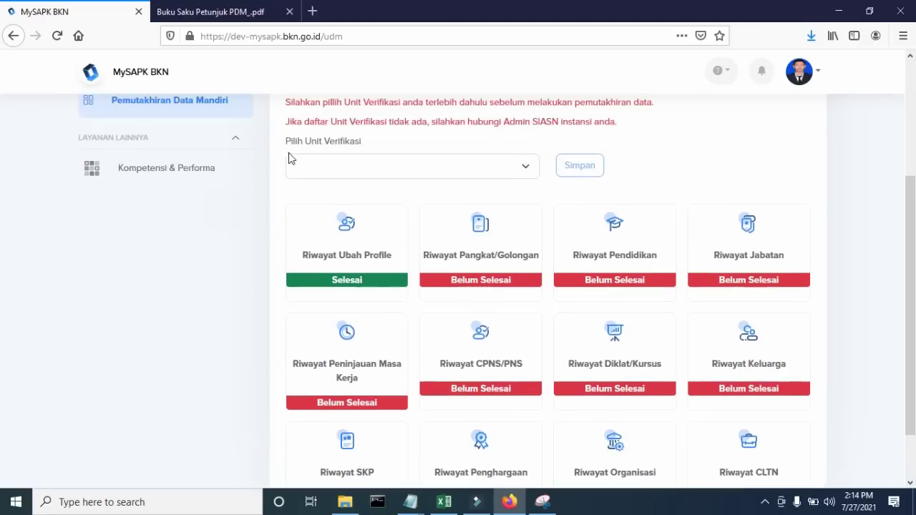
left_click(240, 12)
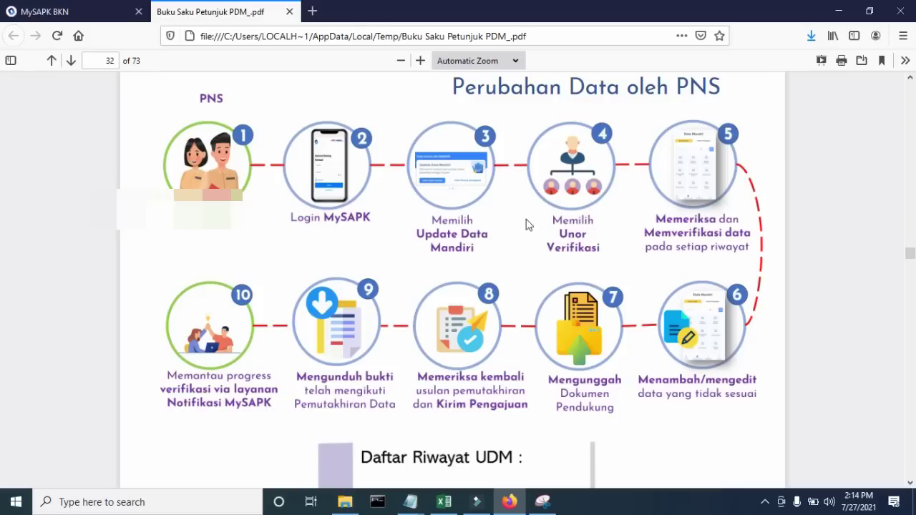
left_click(97, 12)
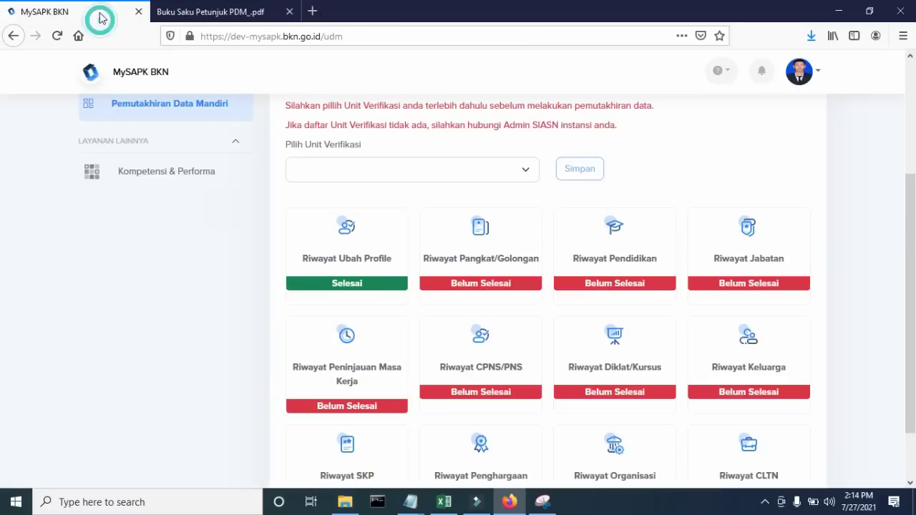
- Choose Badan Kepegawaian Negara as the Unit Verifikasi and save it
left_click(373, 165)
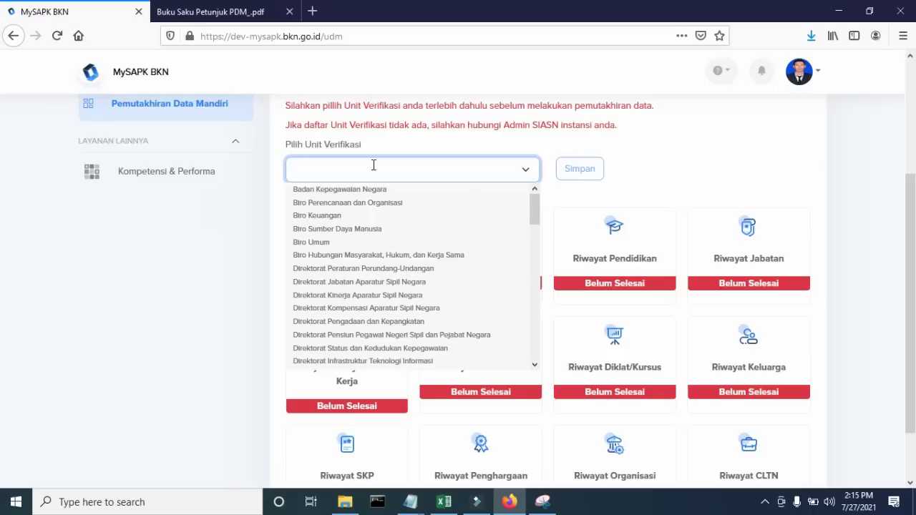
left_click(344, 192)
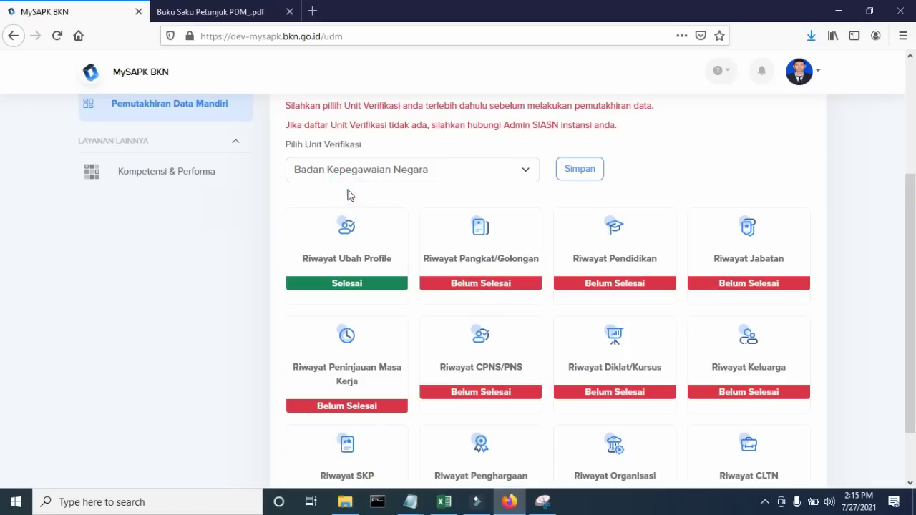
left_click(588, 172)
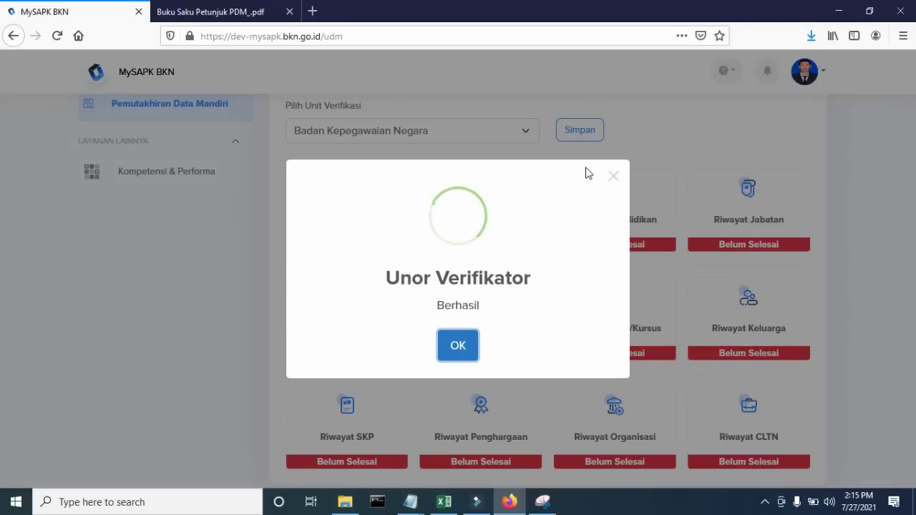
left_click(462, 347)
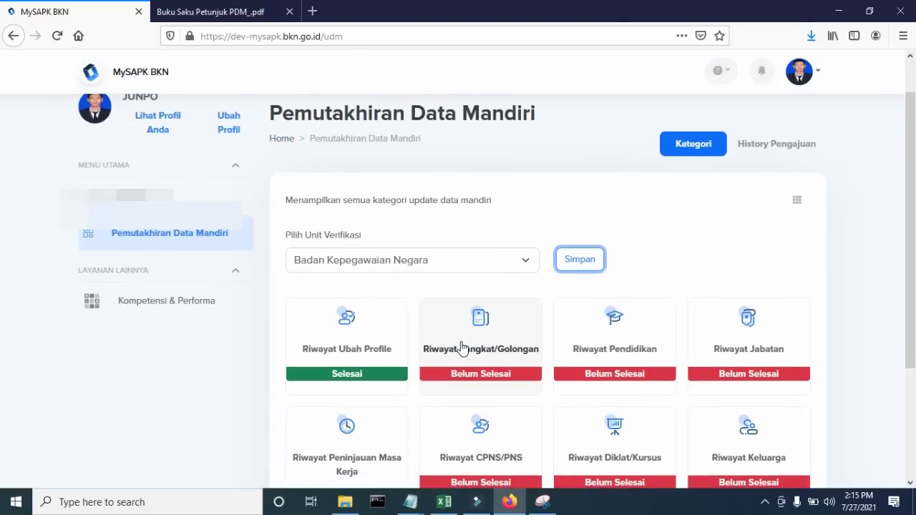
scroll(462, 348, "down", 1)
left_click(240, 15)
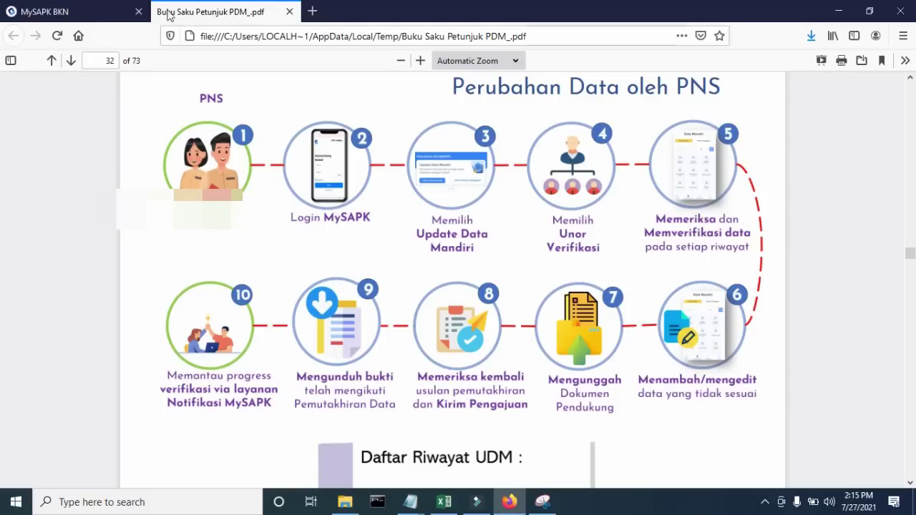
left_click(84, 11)
scroll(422, 207, "down", 2)
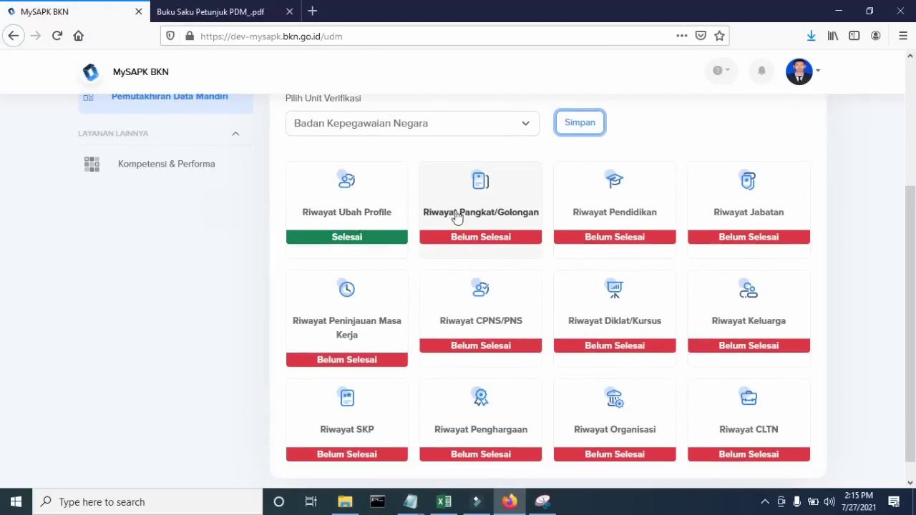
left_click(484, 206)
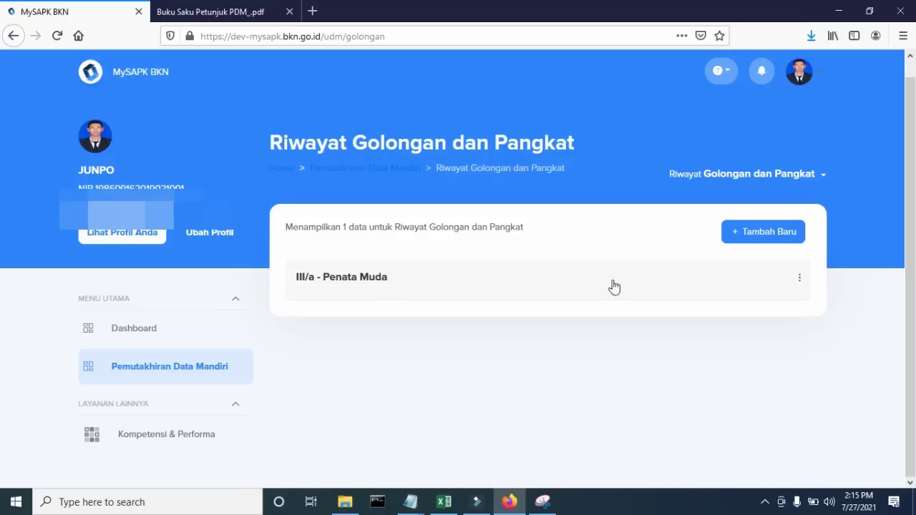
- Choose Ubah Data for the III/a - Penata Muda rank history entry
left_click(801, 284)
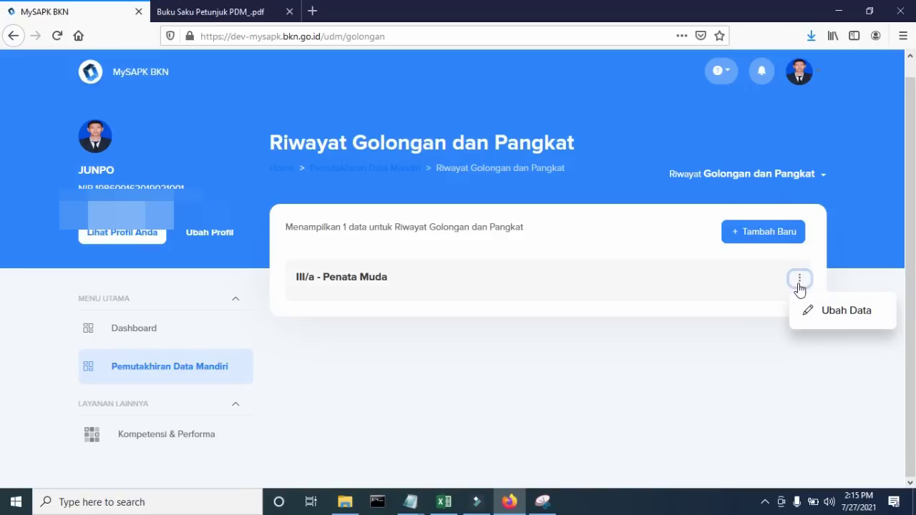
left_click(834, 315)
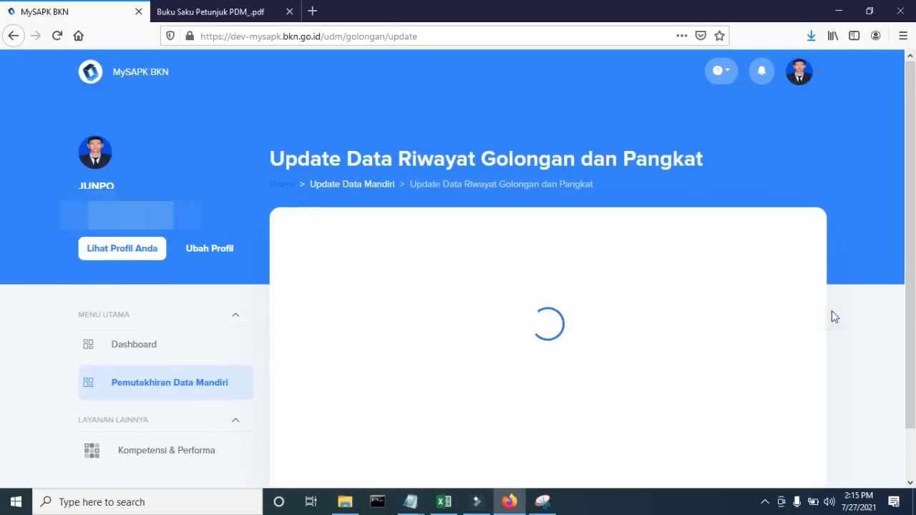
- Review the III/a rank history form unchanged and continue to Upload Data Pendukung
scroll(741, 271, "down", 2)
scroll(740, 269, "down", 1)
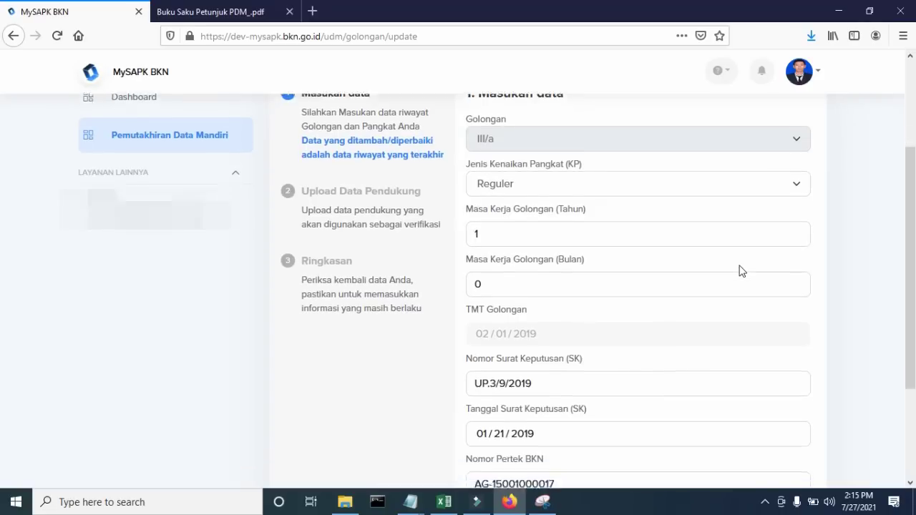
scroll(692, 175, "down", 1)
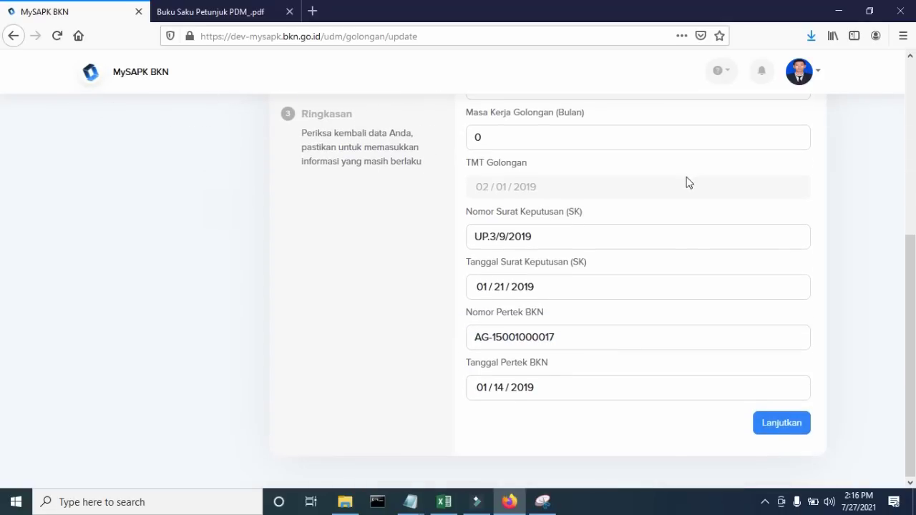
scroll(680, 190, "up", 3)
scroll(615, 200, "down", 2)
scroll(603, 202, "down", 1)
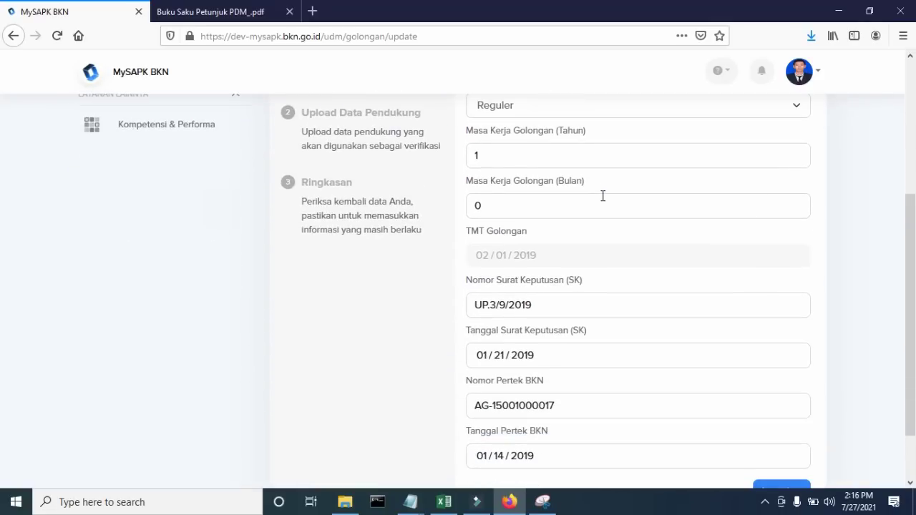
scroll(601, 197, "down", 1)
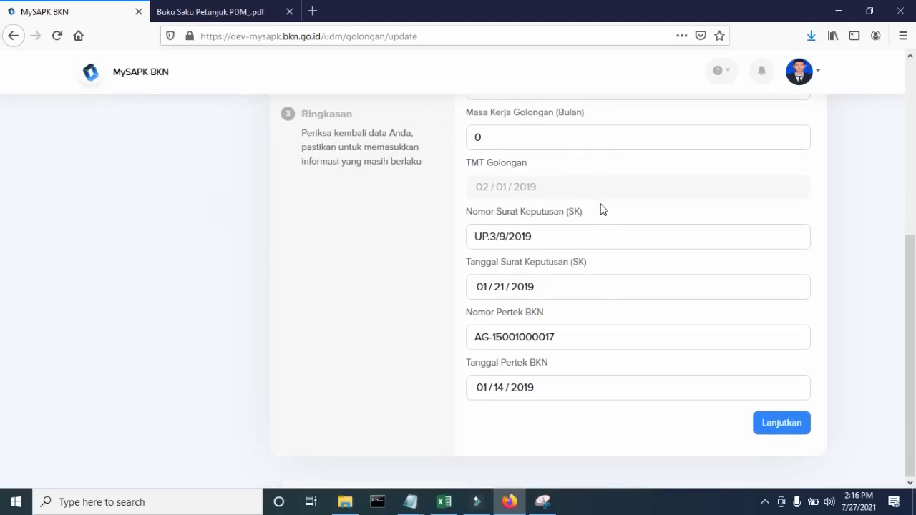
left_click(768, 423)
scroll(752, 347, "down", 1)
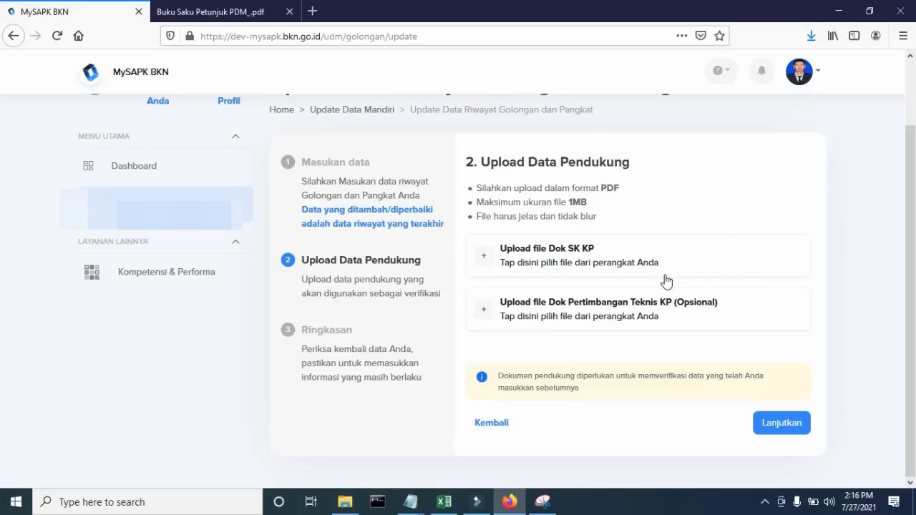
- Upload Contoh-SK-KP.pdf from the SK CONTOH folder as the Dok SK KP file
left_click(640, 261)
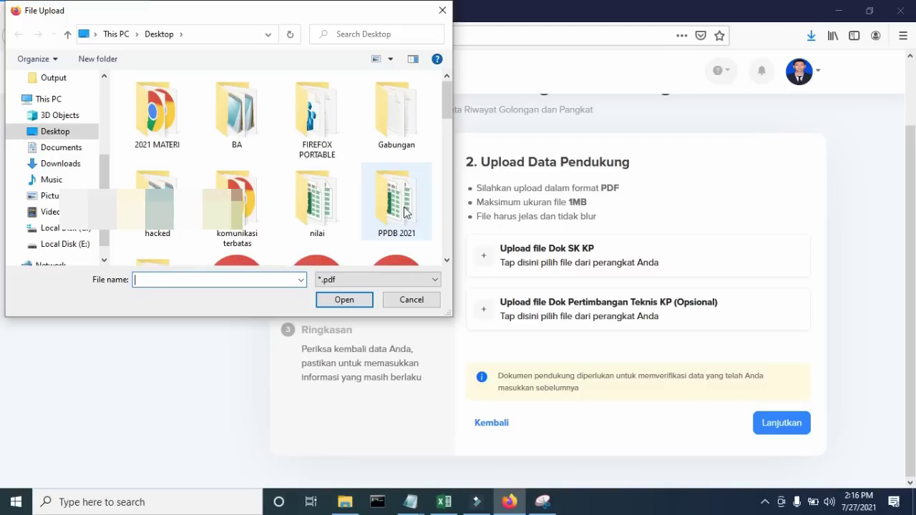
scroll(404, 207, "down", 1)
scroll(404, 207, "up", 1)
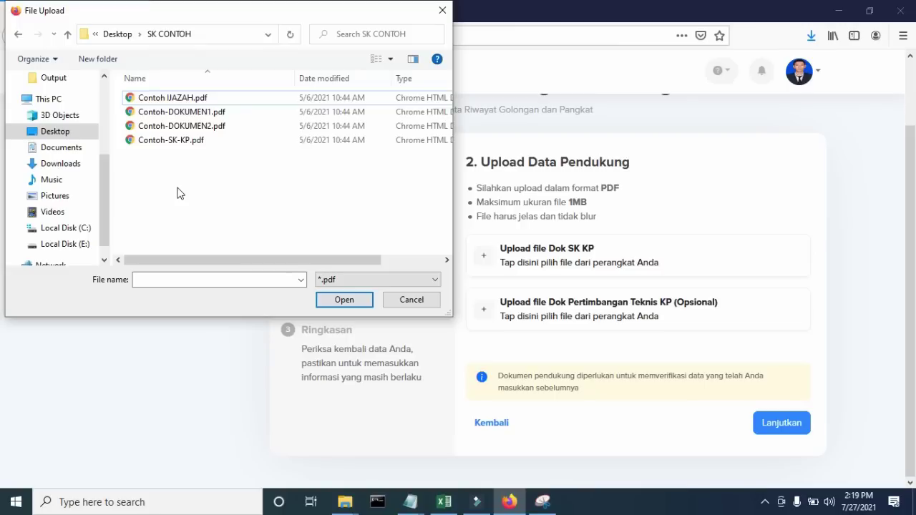
left_click(189, 142)
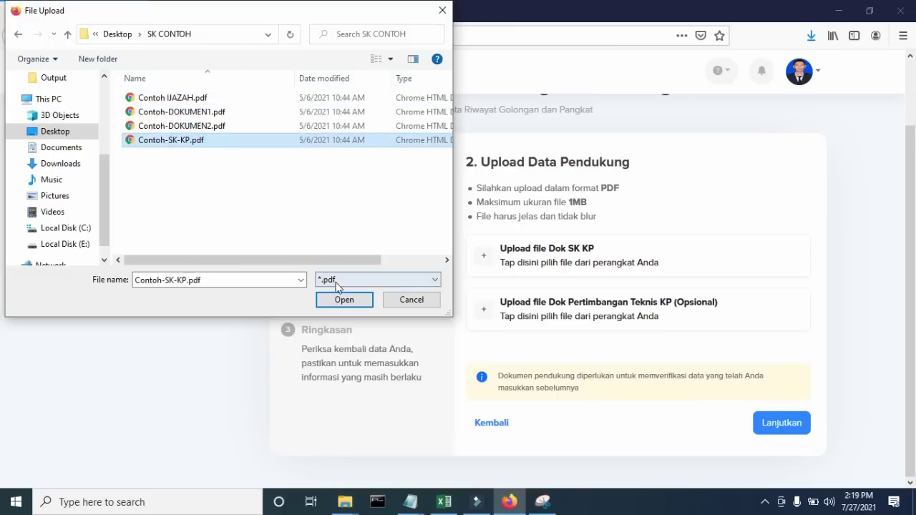
left_click(344, 299)
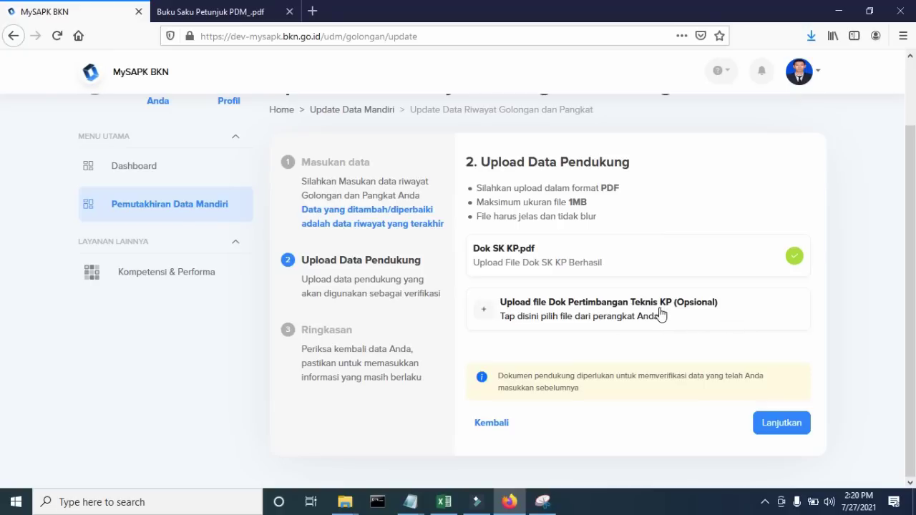
- Review the III/a Golongan dan Pangkat summary, tick the data-correct declaration and submit it
left_click(784, 423)
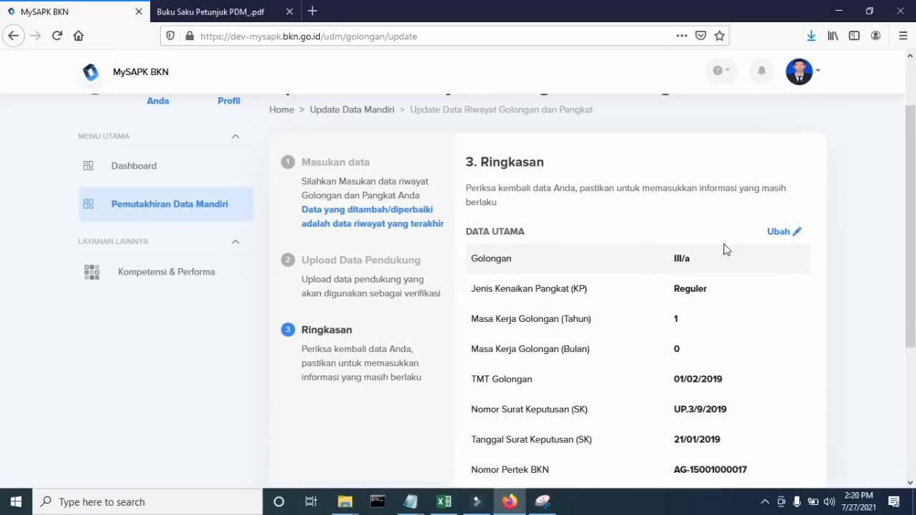
scroll(664, 266, "down", 1)
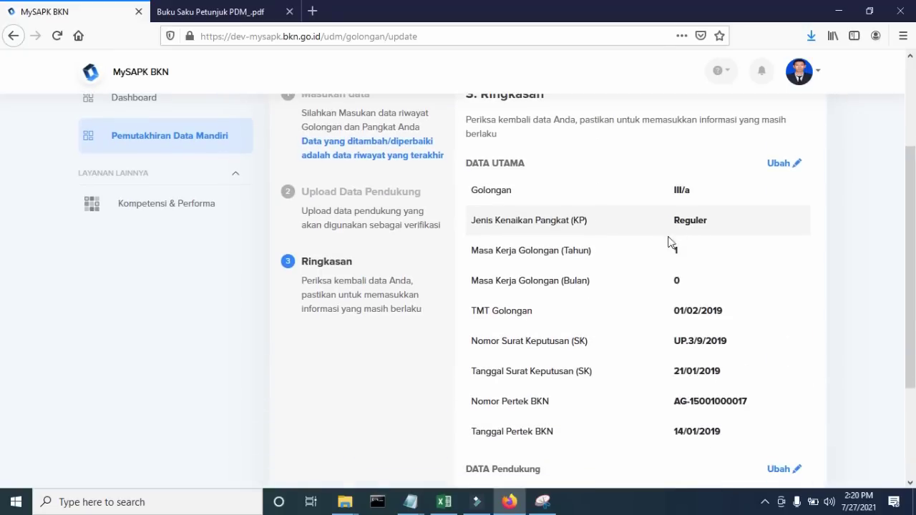
scroll(670, 245, "down", 1)
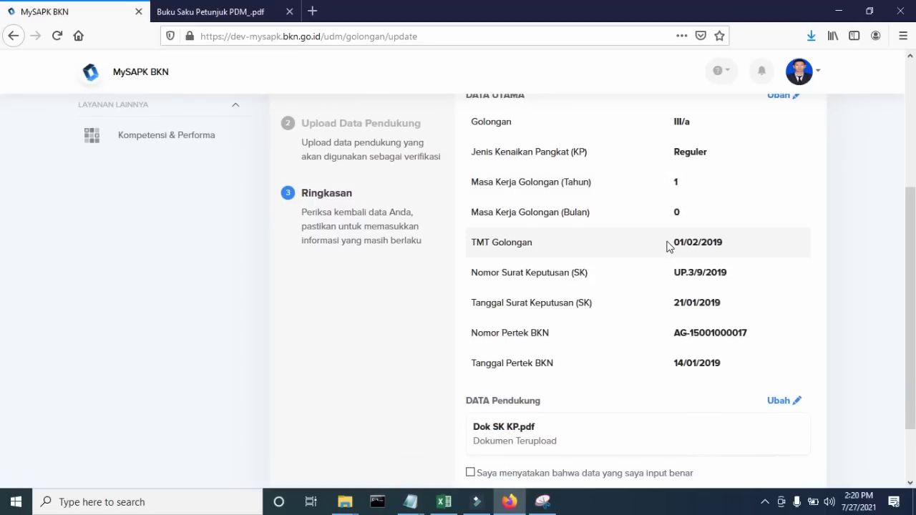
scroll(669, 247, "down", 1)
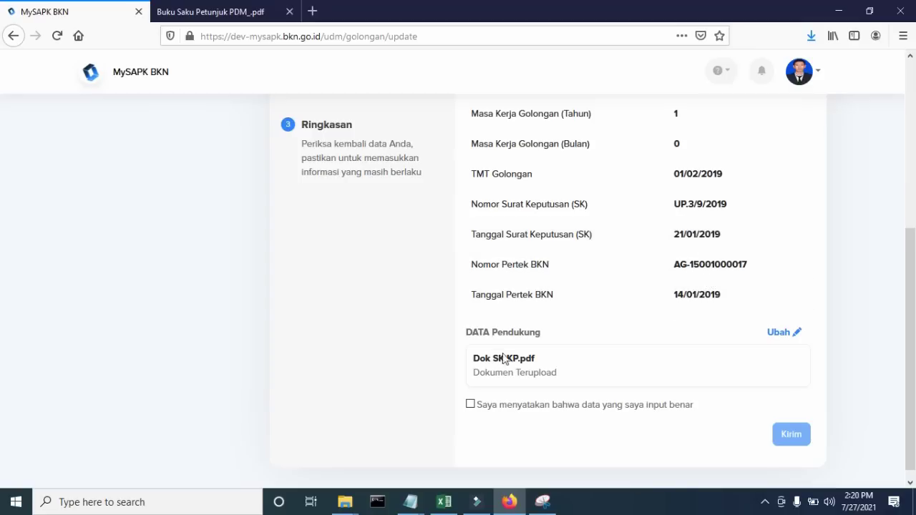
left_click(470, 405)
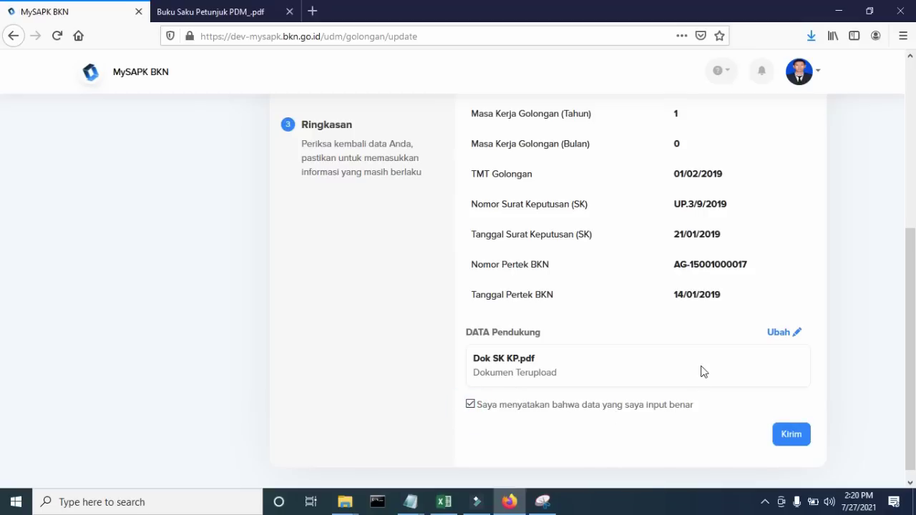
left_click(789, 435)
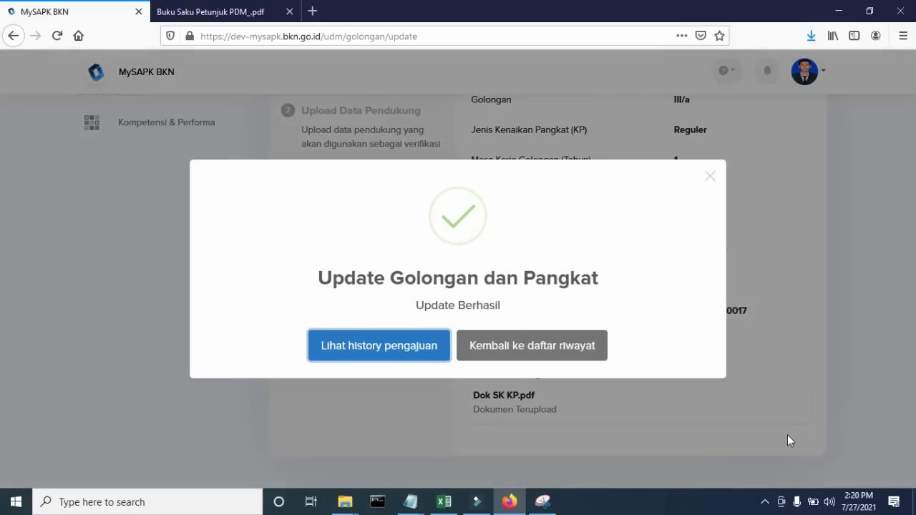
- Return to the history list and view the III/a - Penata Muda record in Riwayat Pangkat/Golongan
left_click(587, 356)
scroll(589, 353, "down", 2)
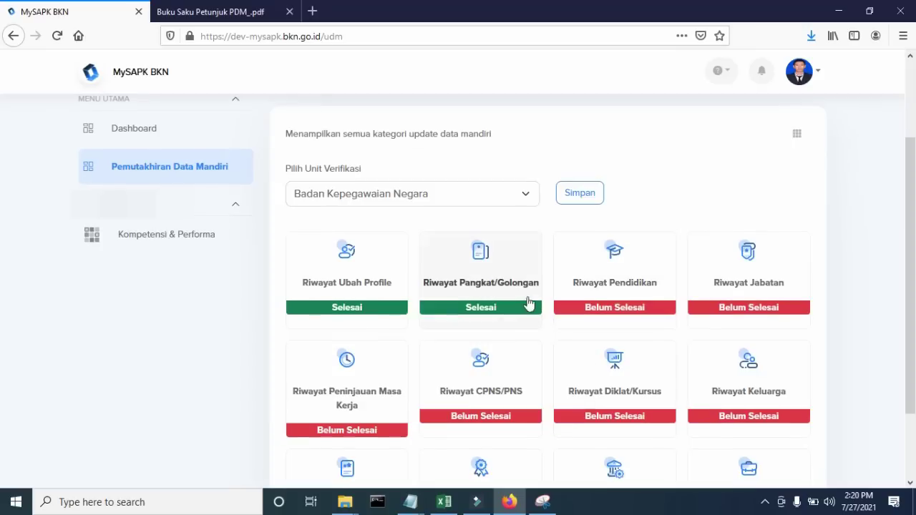
left_click(509, 289)
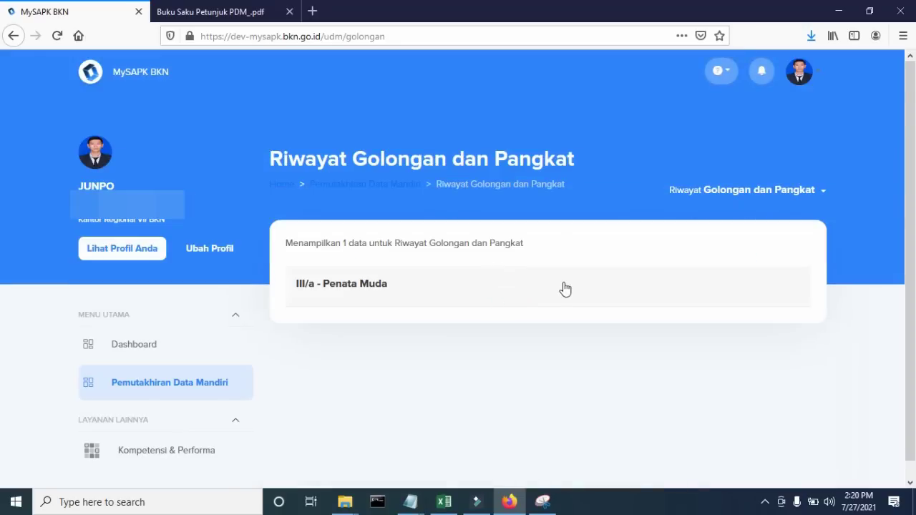
left_click(783, 294)
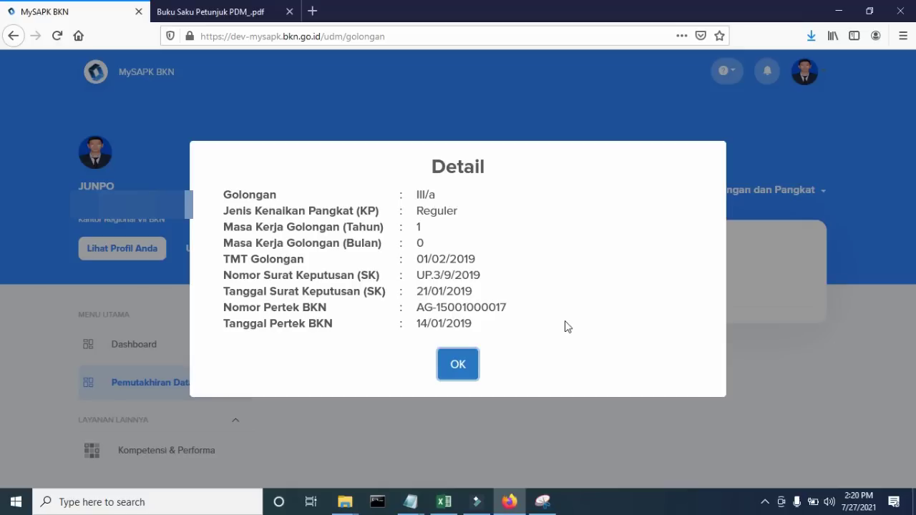
- Close and recheck the III/a rank details, then go back to the Dashboard showing 2/12 Selesai
left_click(462, 367)
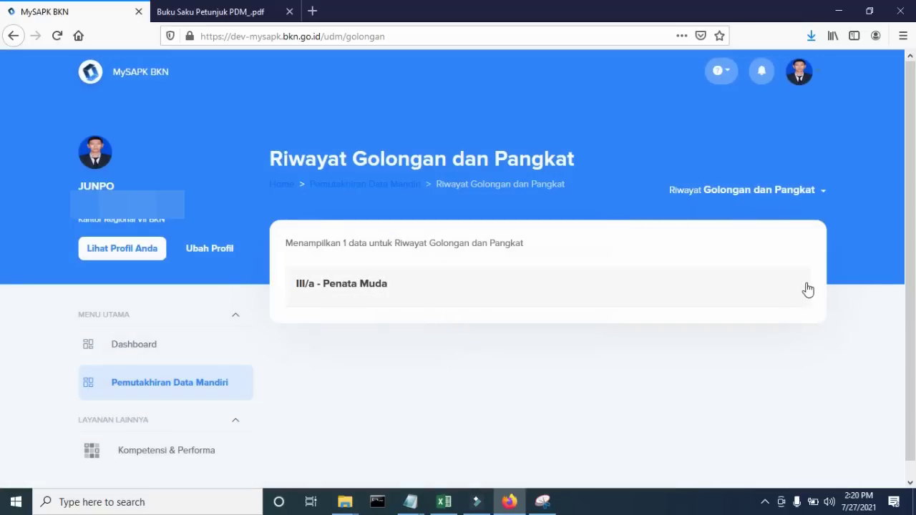
left_click(415, 292)
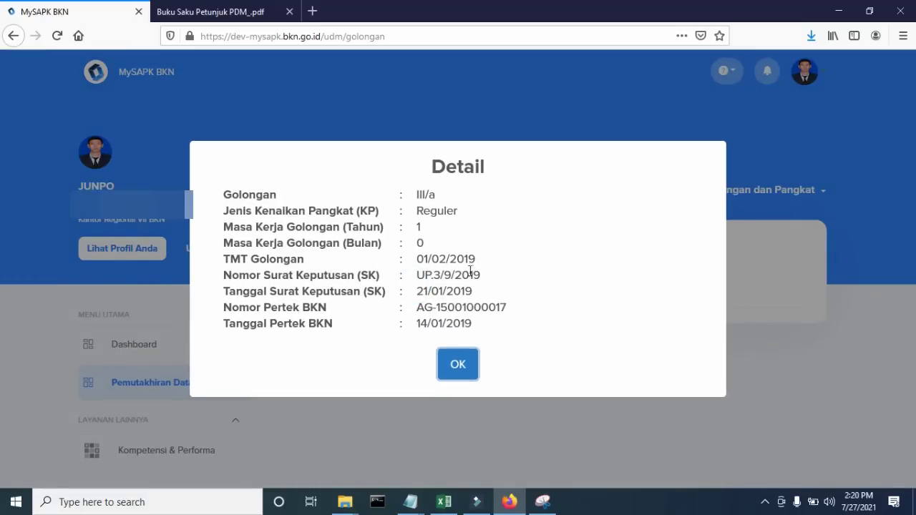
left_click(465, 365)
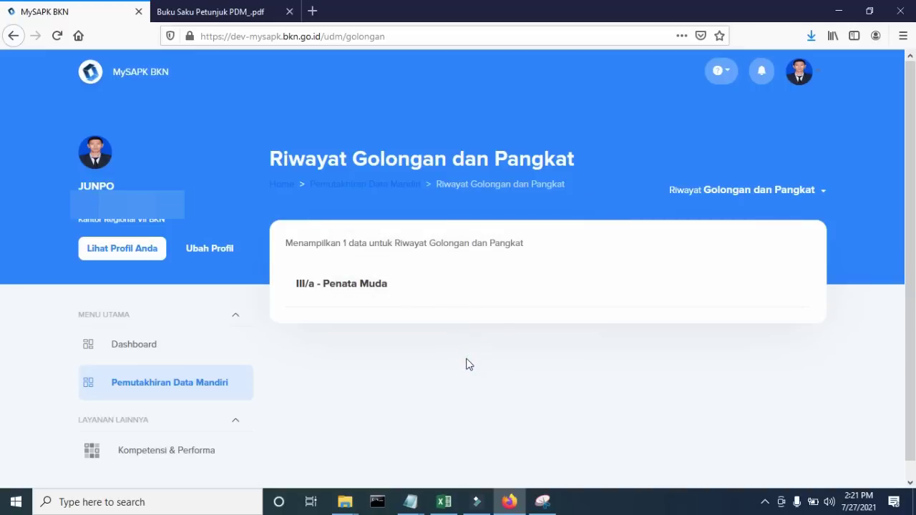
left_click(194, 349)
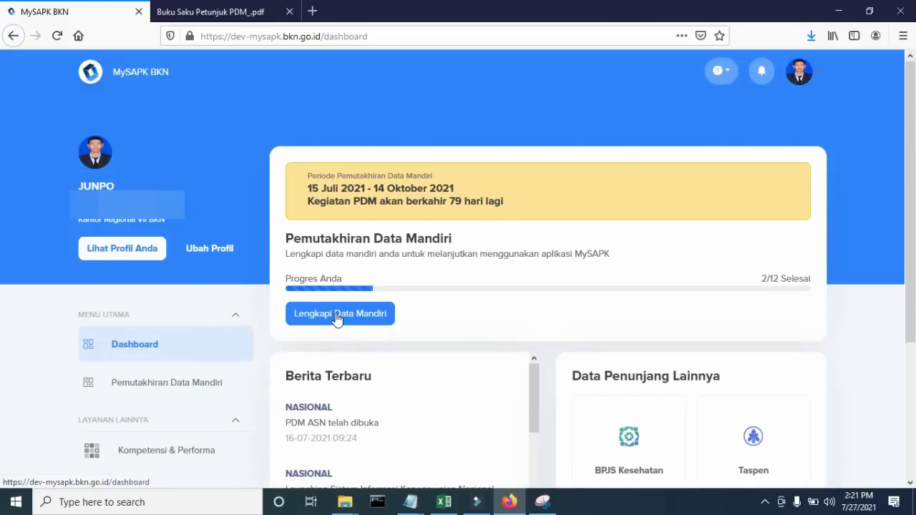
- From Lengkapi Data Mandiri, open Riwayat Pendidikan with its four entries, S-1 Teknik Informatika to Sekolah Dasar
left_click(337, 318)
scroll(526, 215, "down", 1)
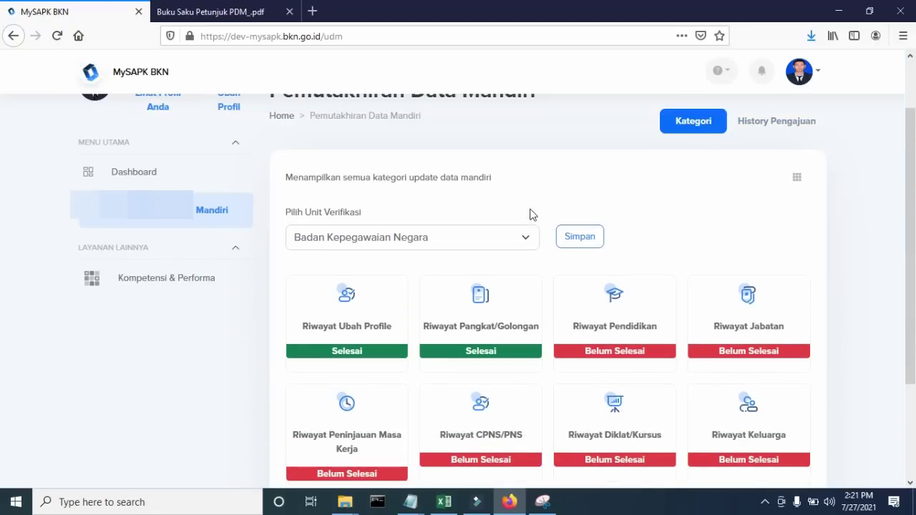
scroll(529, 215, "down", 1)
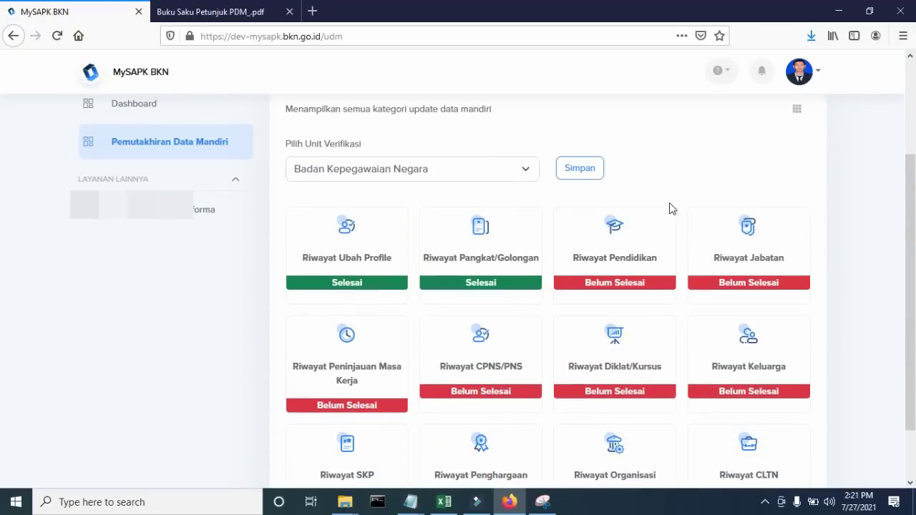
left_click(626, 252)
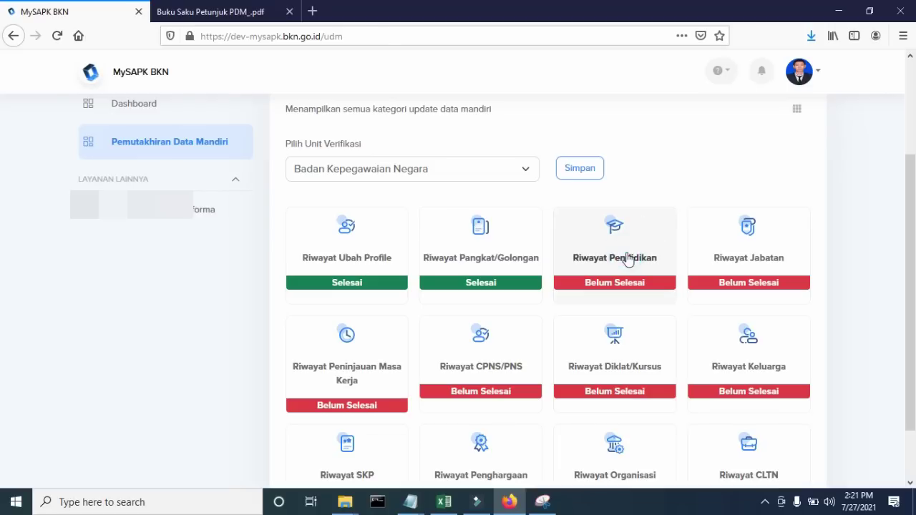
scroll(626, 253, "down", 1)
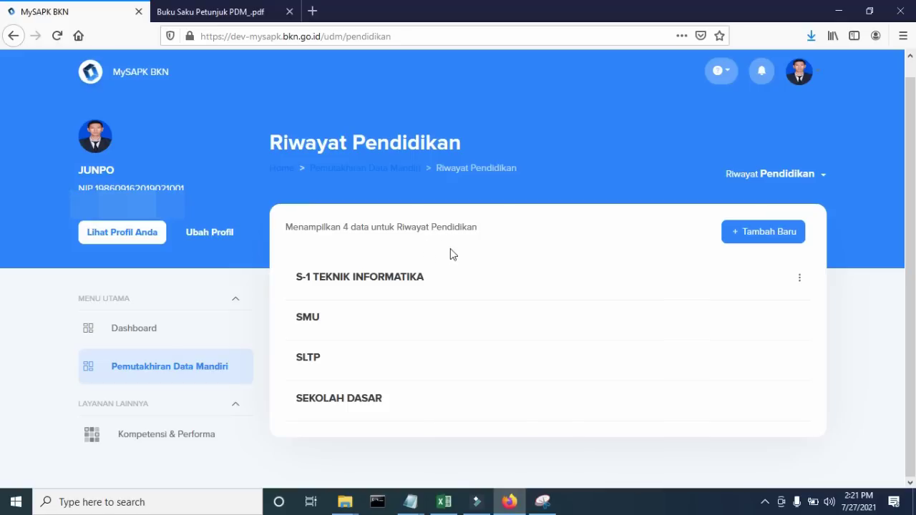
left_click(760, 233)
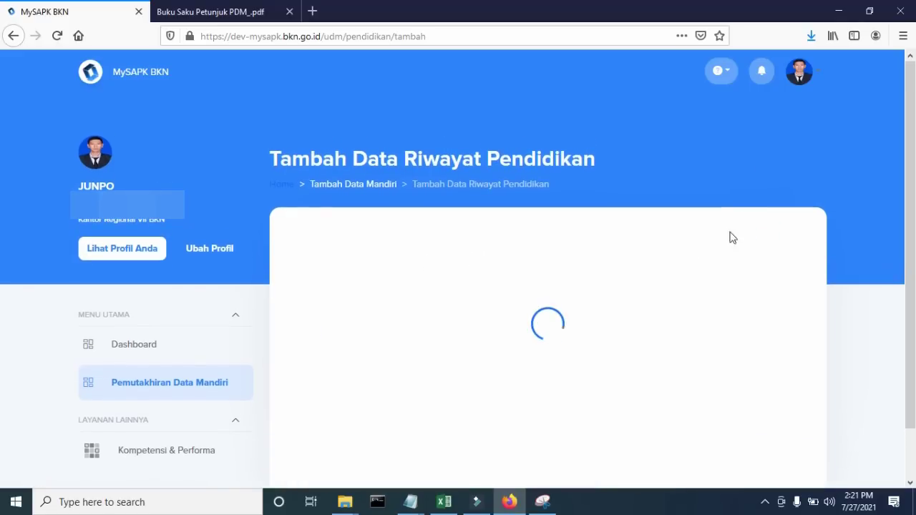
scroll(614, 245, "down", 2)
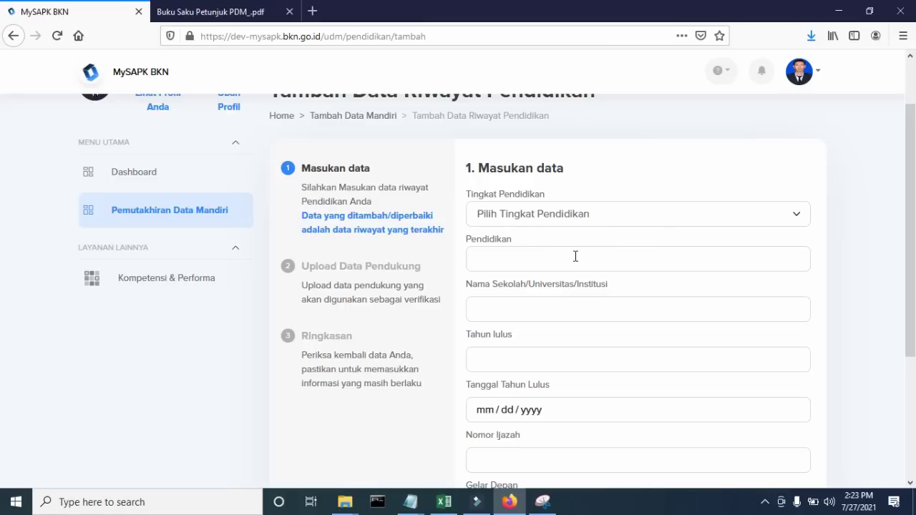
scroll(568, 284, "down", 5)
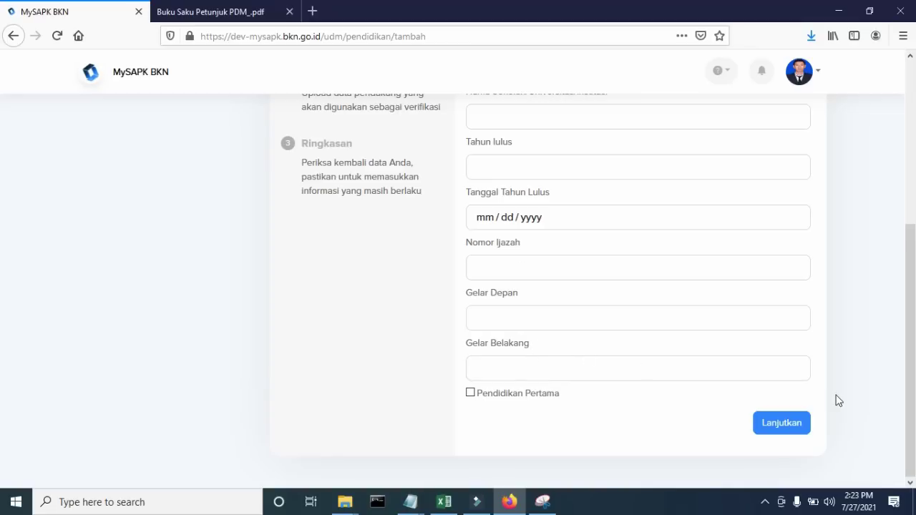
left_click(787, 424)
left_click(409, 242)
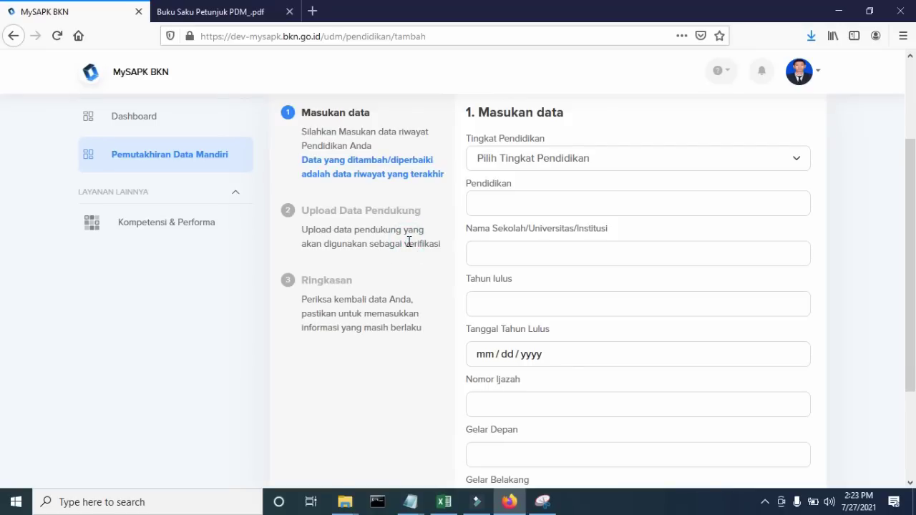
scroll(409, 242, "up", 2)
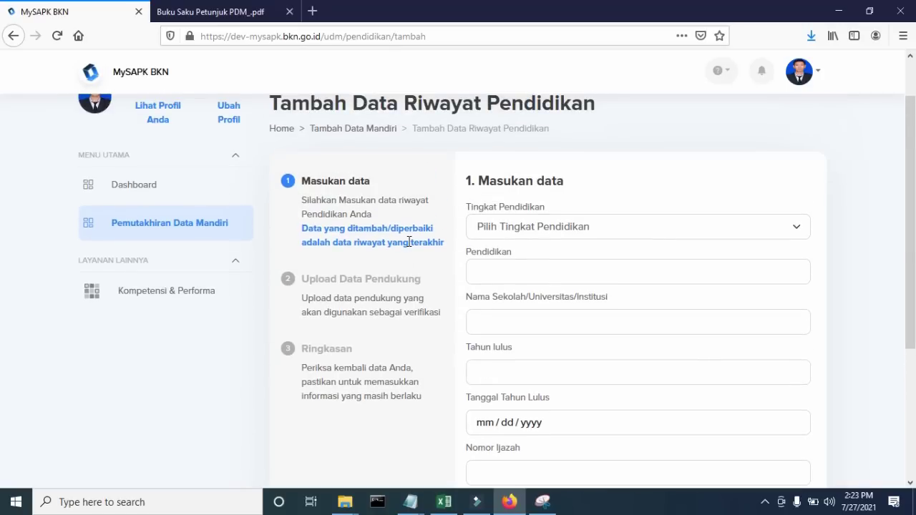
scroll(408, 242, "up", 2)
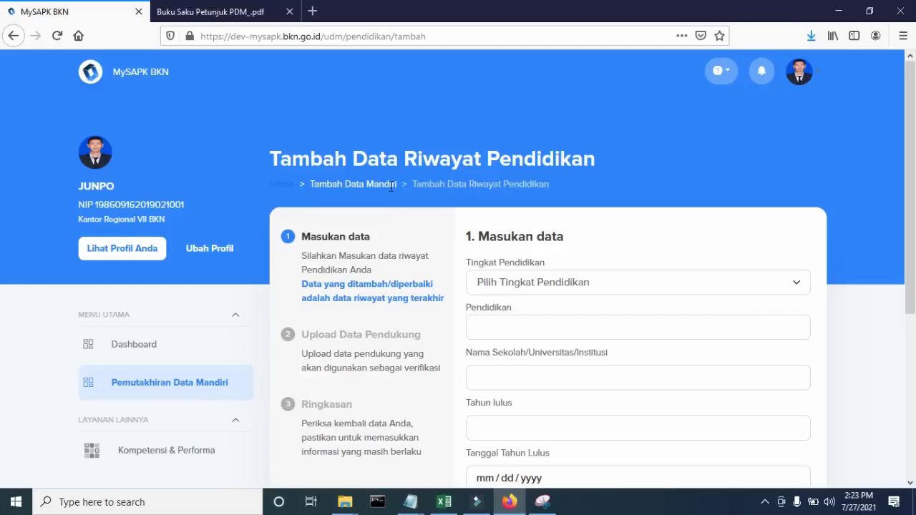
left_click(13, 35)
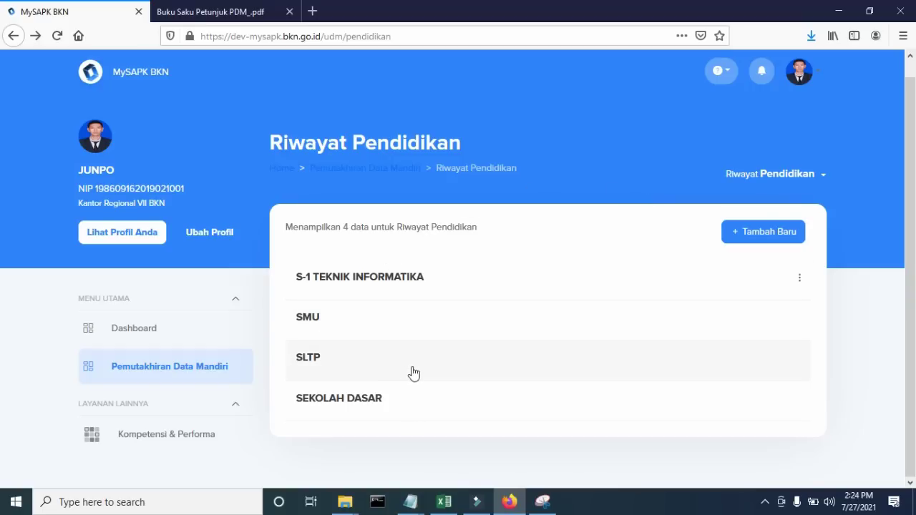
- Edit the S-1 TEKNIK INFORMATIKA entry with Gelar Belakang S.Kom and continue to document uploads
left_click(800, 281)
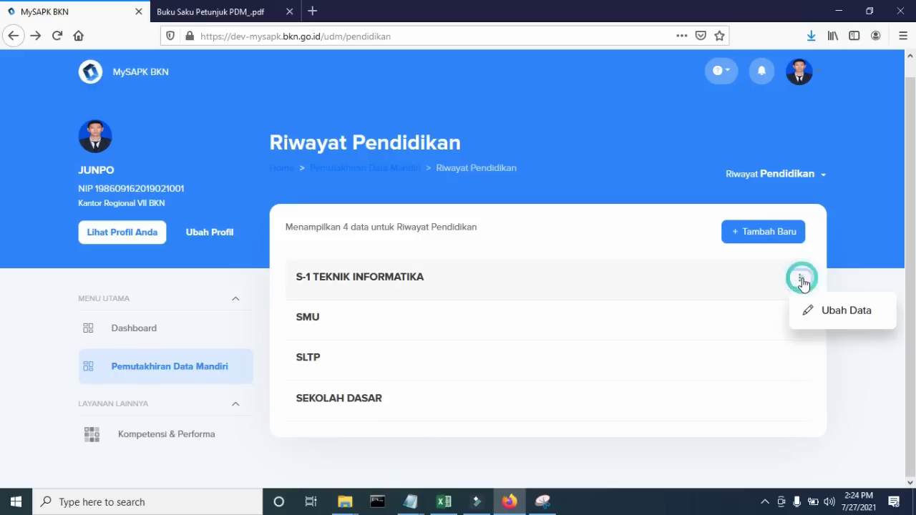
left_click(835, 321)
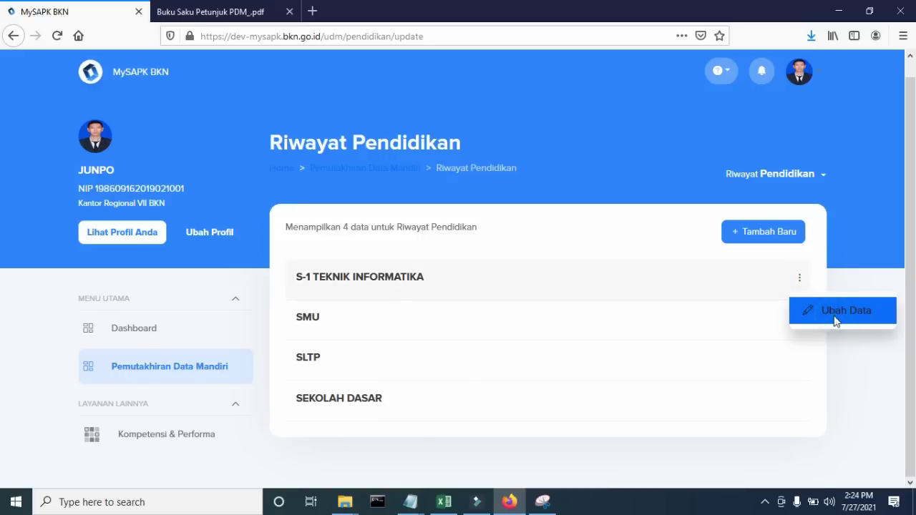
scroll(787, 301, "down", 2)
scroll(636, 225, "down", 2)
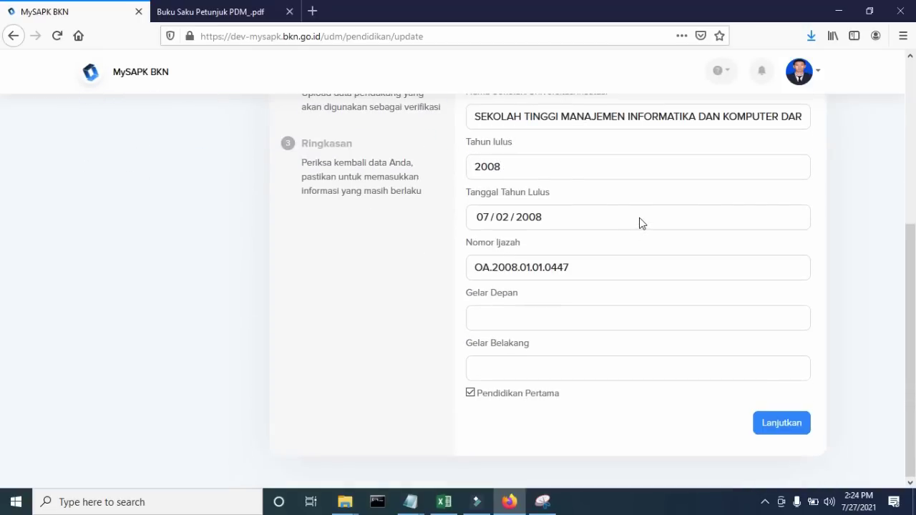
left_click(545, 370)
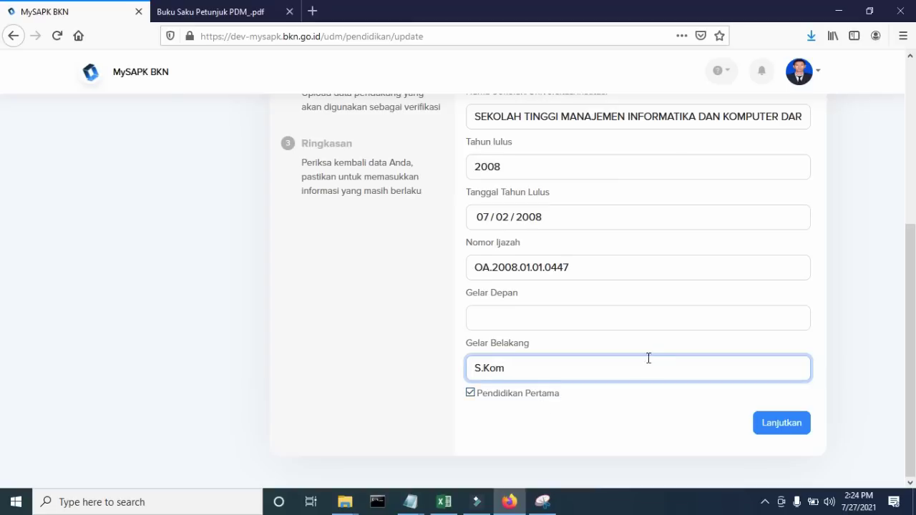
scroll(651, 358, "up", 3)
scroll(651, 358, "down", 2)
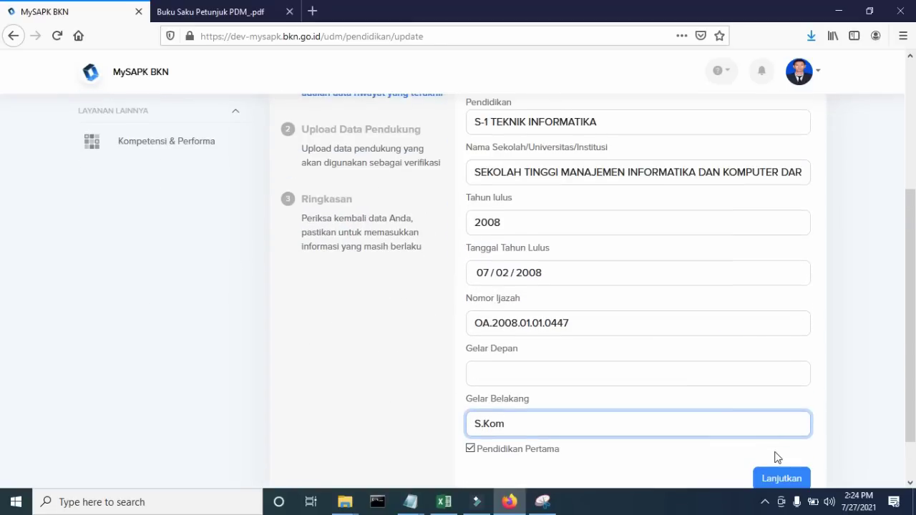
left_click(787, 481)
scroll(773, 409, "down", 2)
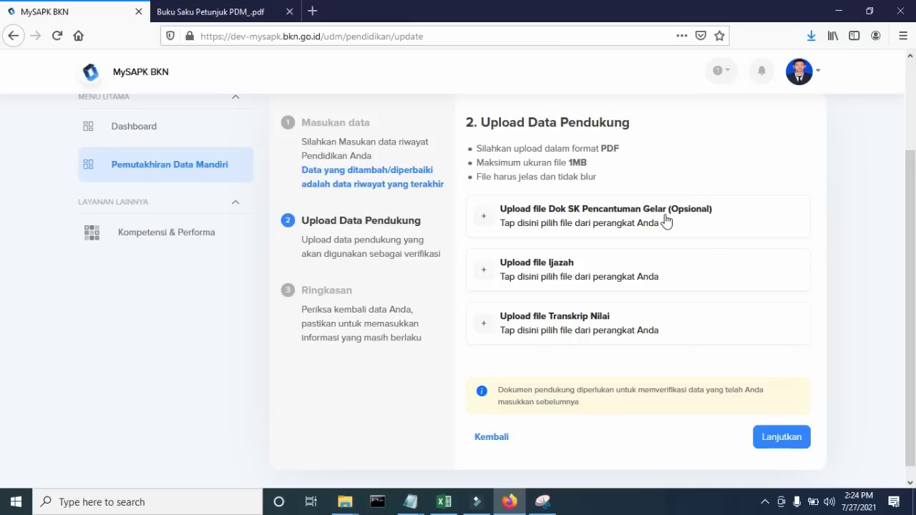
- Upload Contoh IJAZAH.pdf from the sample folder as the Ijazah document
left_click(585, 279)
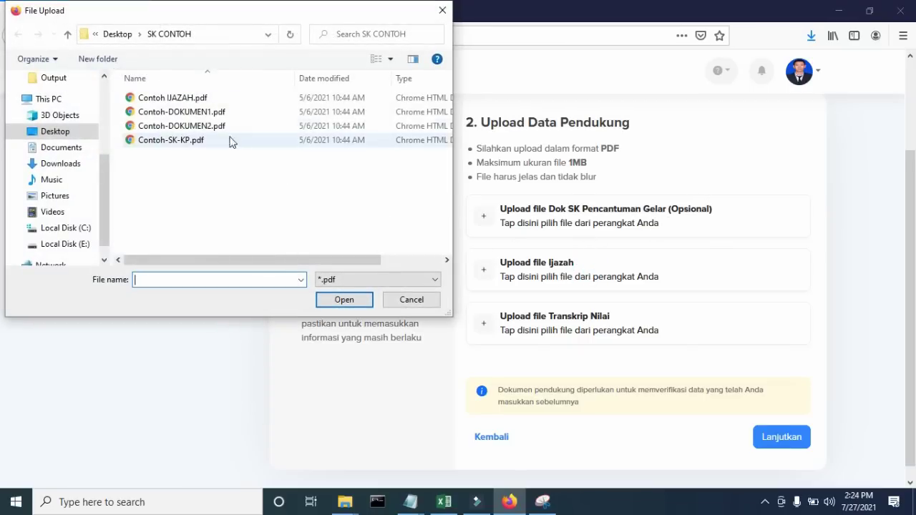
left_click(212, 112)
left_click(192, 98)
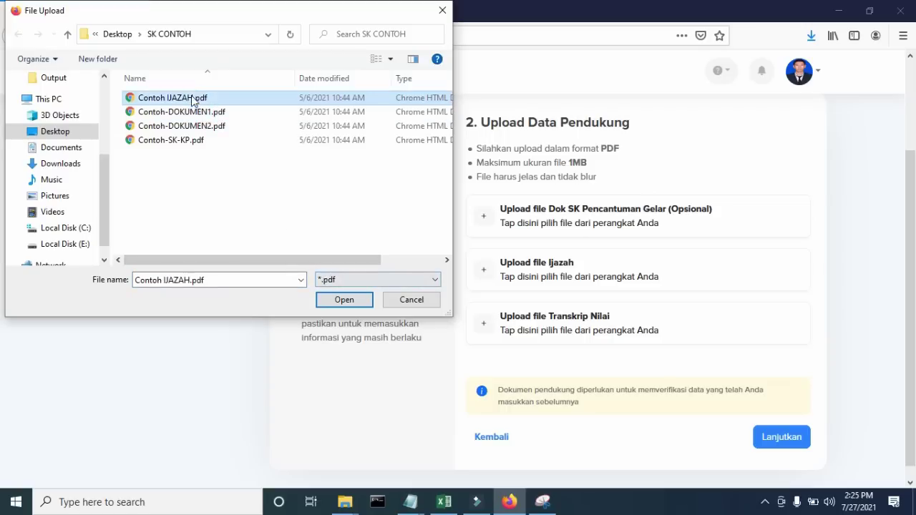
left_click(337, 299)
scroll(518, 325, "down", 2)
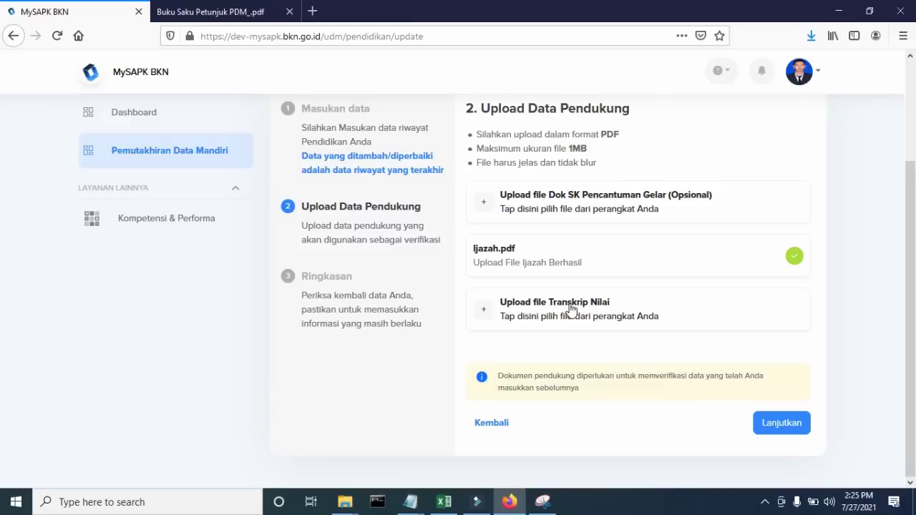
- Upload Contoh-DOKUMEN1.pdf as the Transkrip Nilai and continue to the Ringkasan summary
left_click(570, 303)
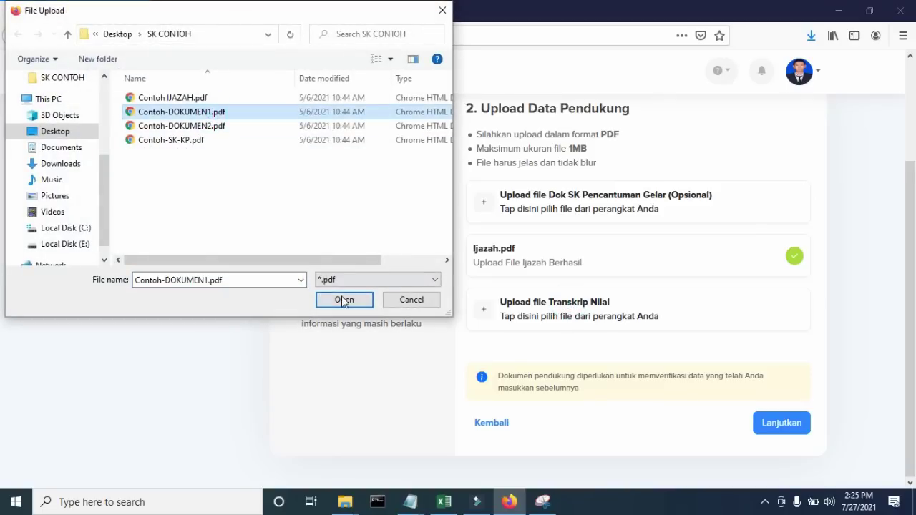
left_click(343, 299)
scroll(719, 309, "down", 1)
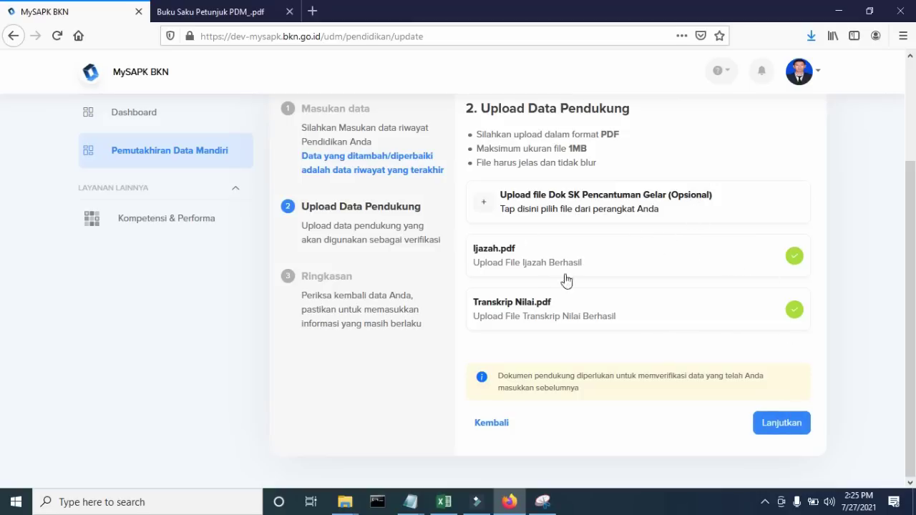
left_click(791, 424)
scroll(789, 412, "down", 3)
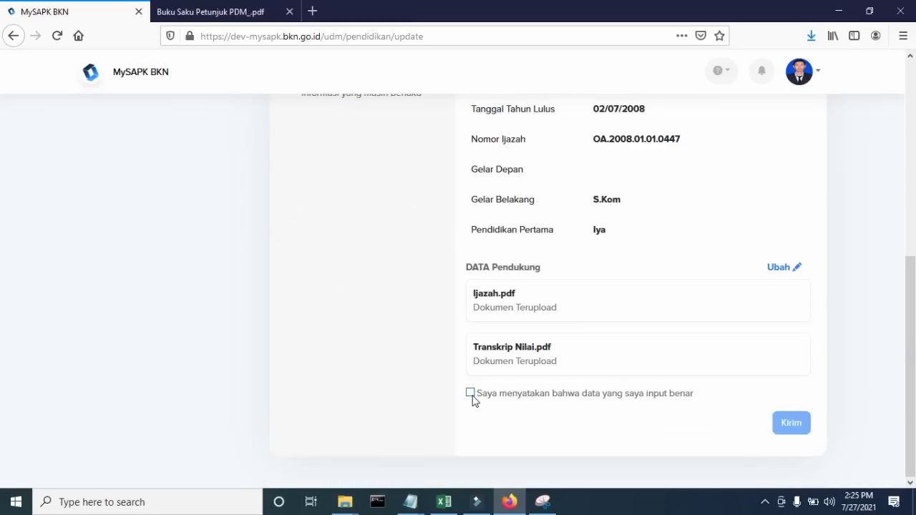
- Confirm and submit the education update, then return to the categories and open Riwayat Jabatan
left_click(471, 393)
left_click(794, 425)
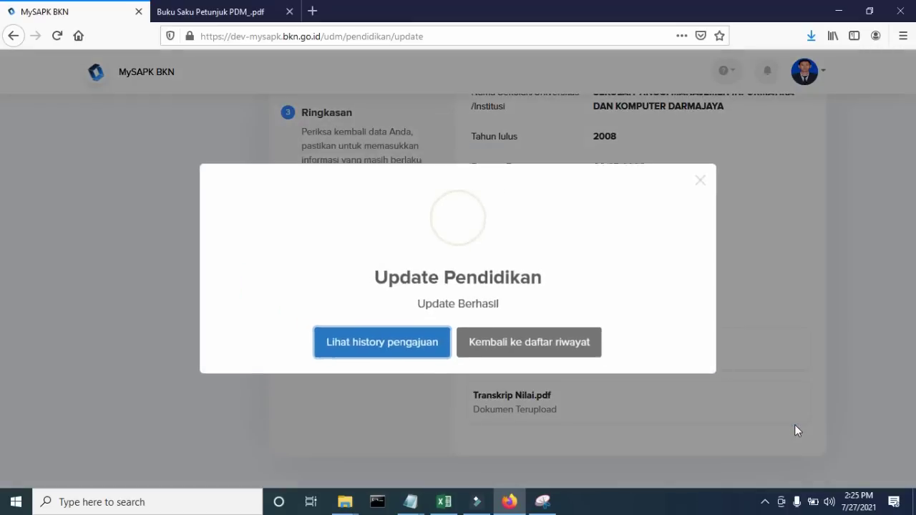
left_click(578, 357)
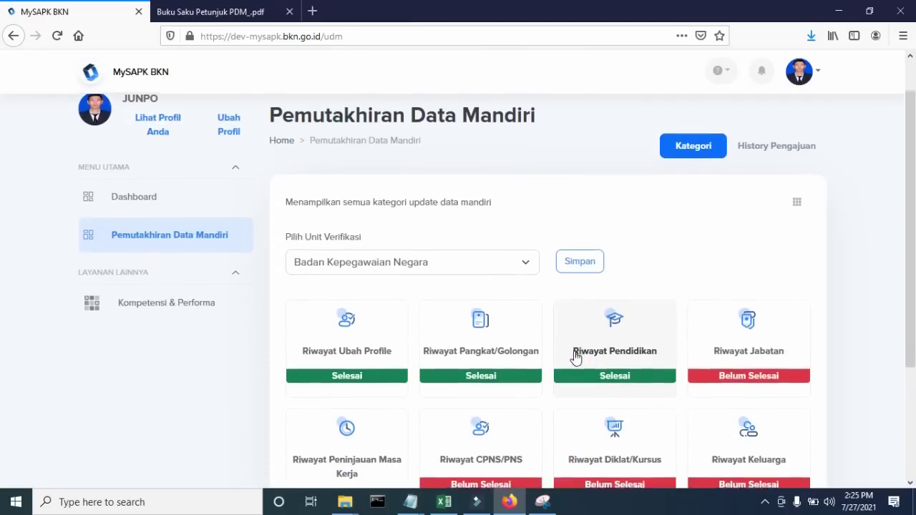
scroll(576, 357, "down", 2)
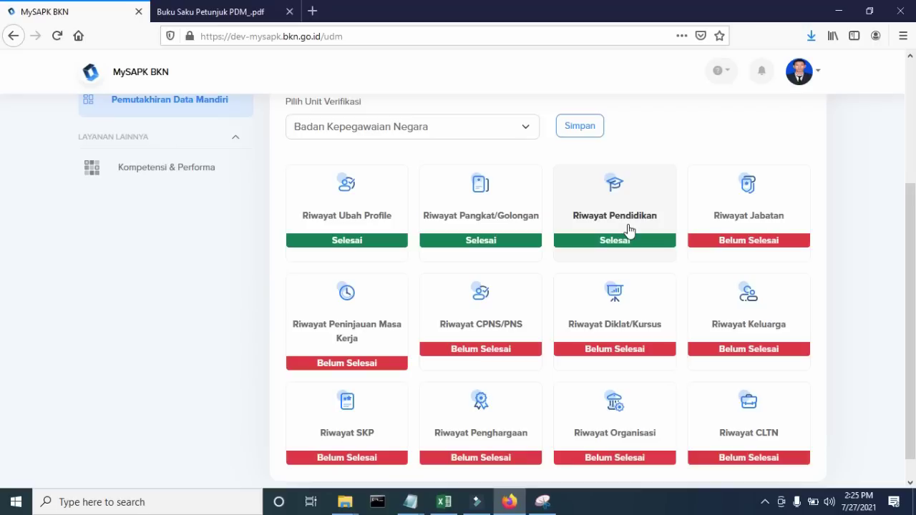
left_click(756, 224)
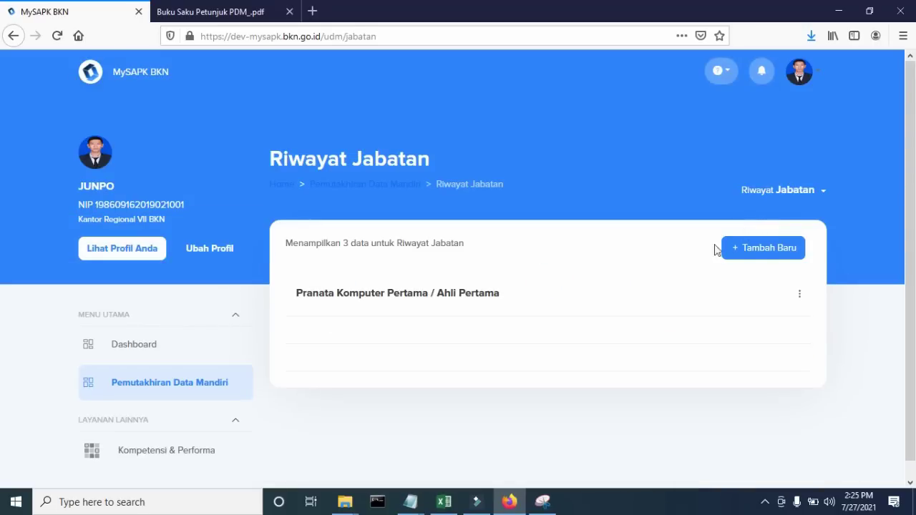
- Check the Pranata Komputer Pertama position details, then start a new Riwayat Jabatan record
left_click(495, 292)
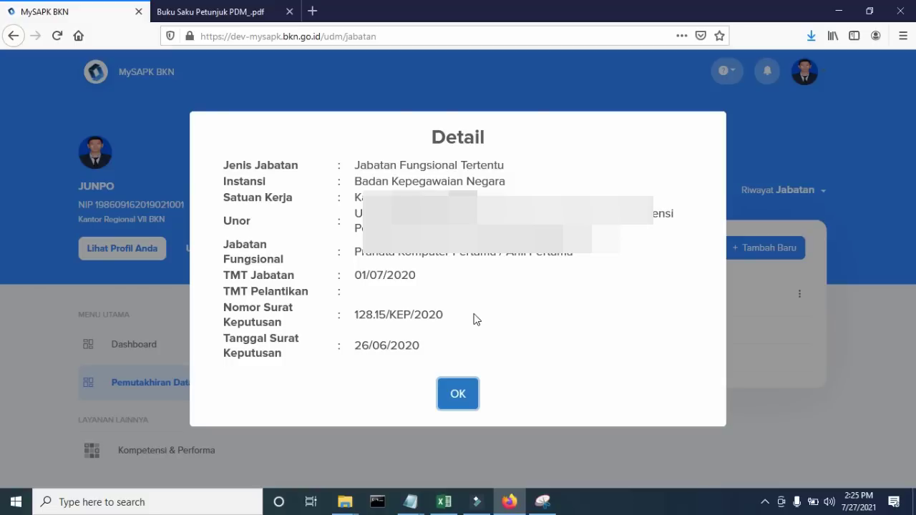
left_click(461, 393)
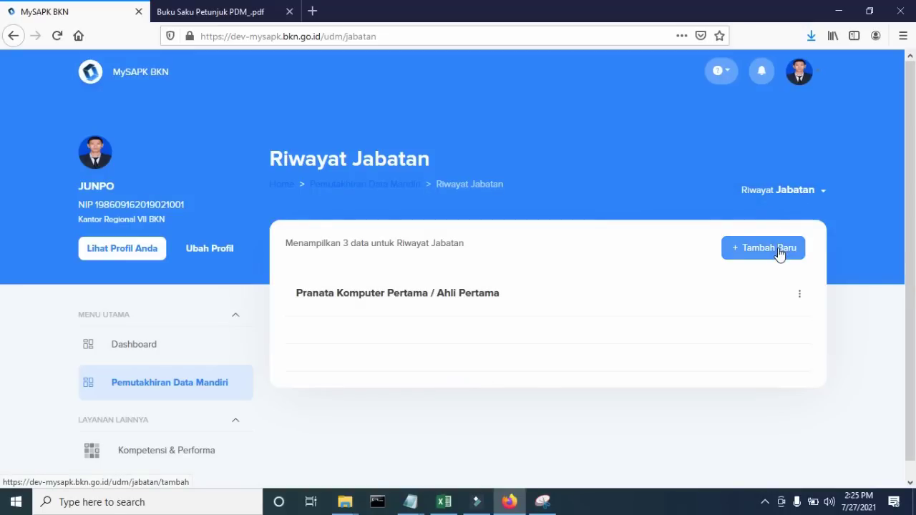
left_click(779, 255)
scroll(665, 218, "down", 2)
left_click(570, 222)
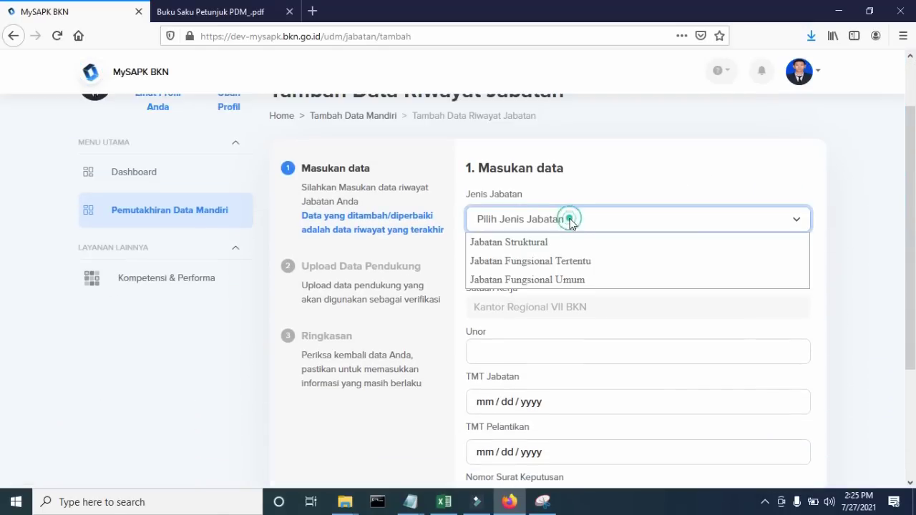
- Choose Jabatan Fungsional Tertentu, the Palembang regional office unit, and Pranata Komputer Muda / Ahli Muda
left_click(573, 259)
scroll(572, 258, "down", 2)
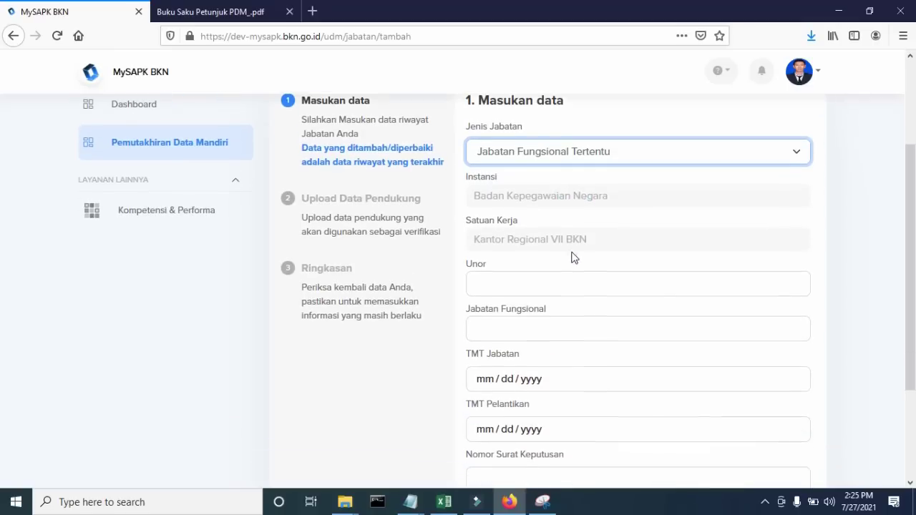
scroll(561, 253, "down", 2)
left_click(550, 217)
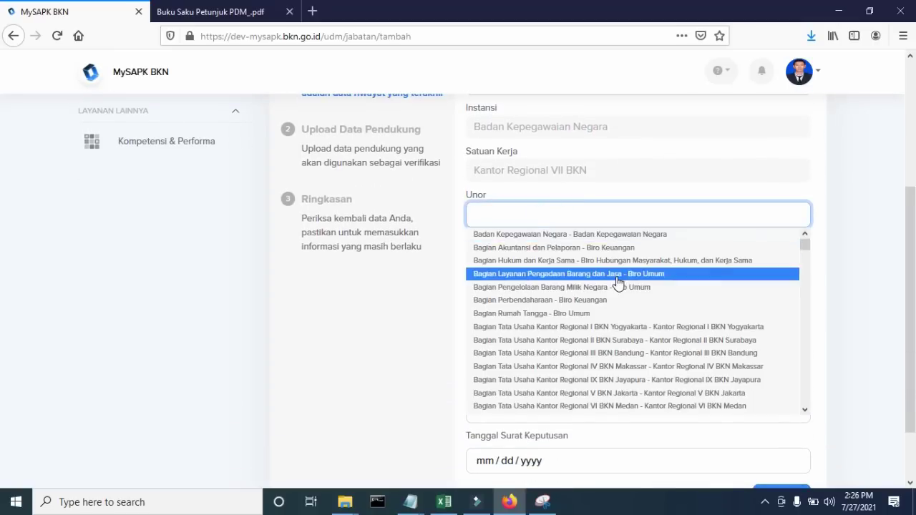
scroll(619, 285, "down", 2)
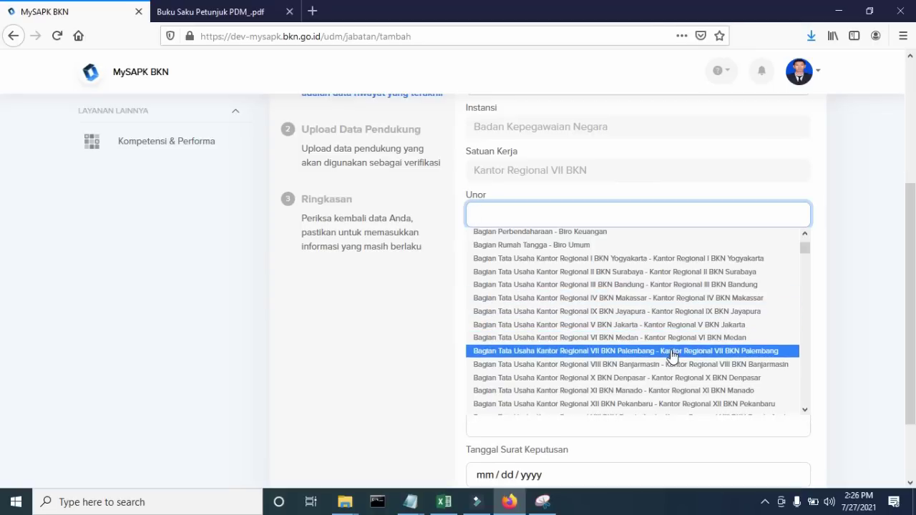
left_click(673, 351)
scroll(644, 258, "down", 2)
left_click(584, 190)
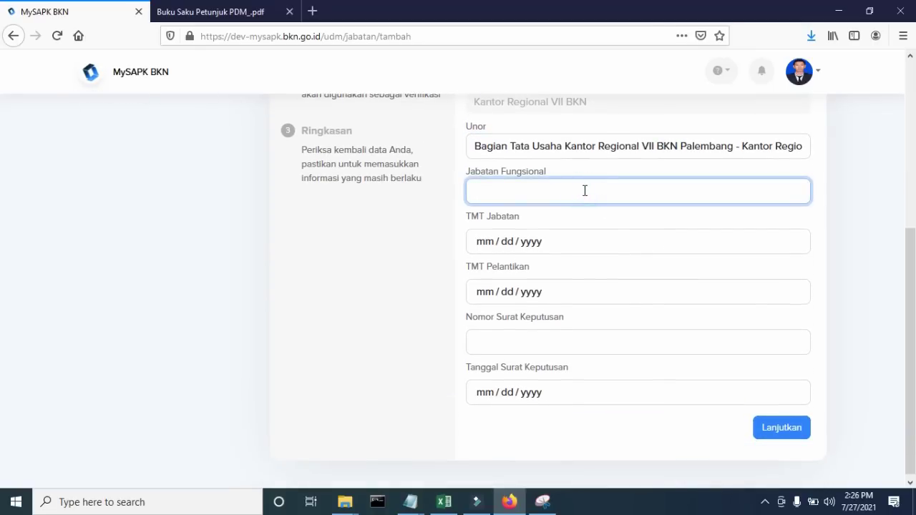
type("pranata kom")
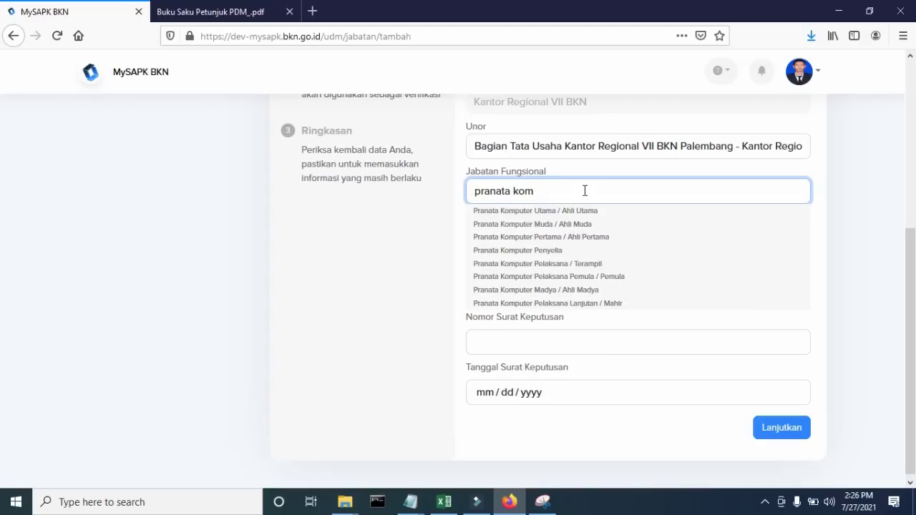
left_click(572, 225)
- Set TMT July 2, inauguration July 8, decree 452/IV/2021 dated July 13, 2021, and continue
left_click(488, 236)
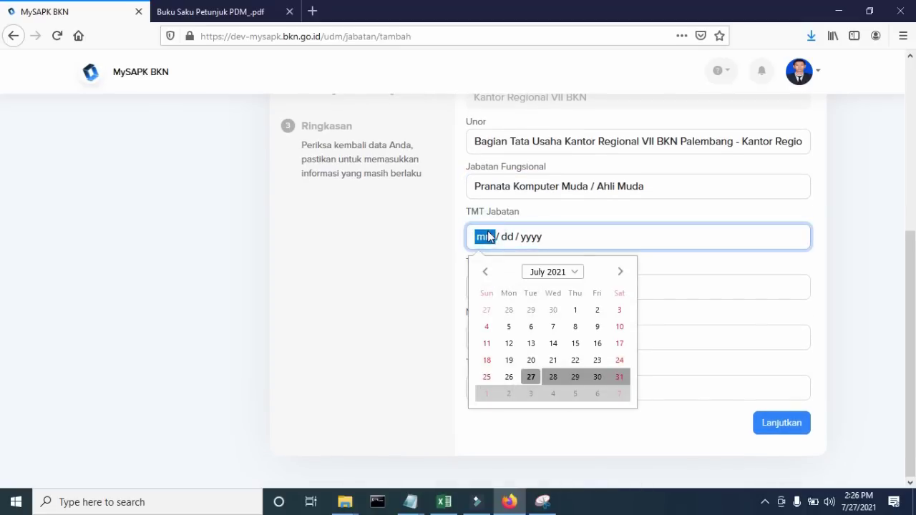
left_click(597, 310)
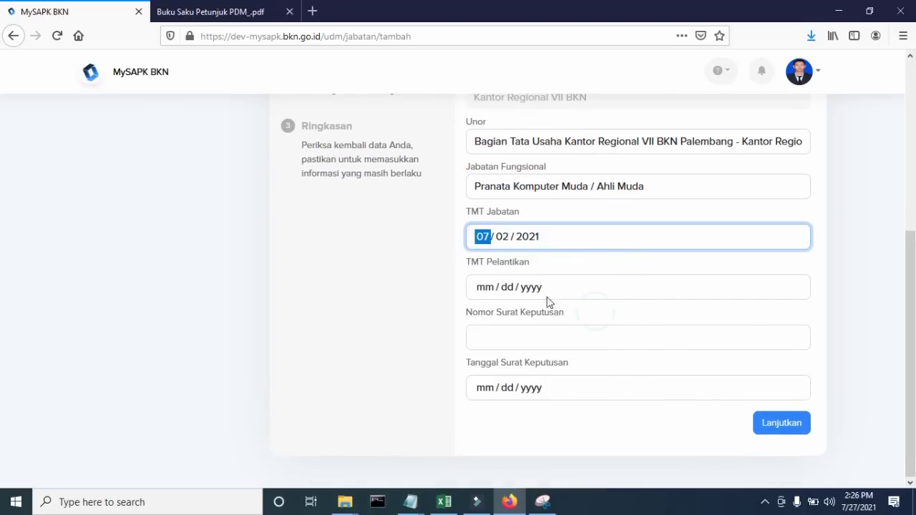
left_click(508, 294)
left_click(575, 377)
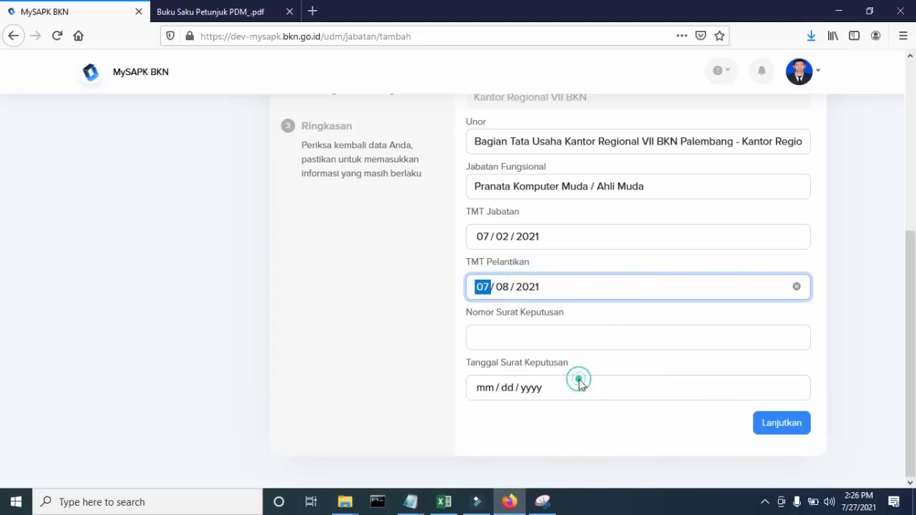
left_click(531, 335)
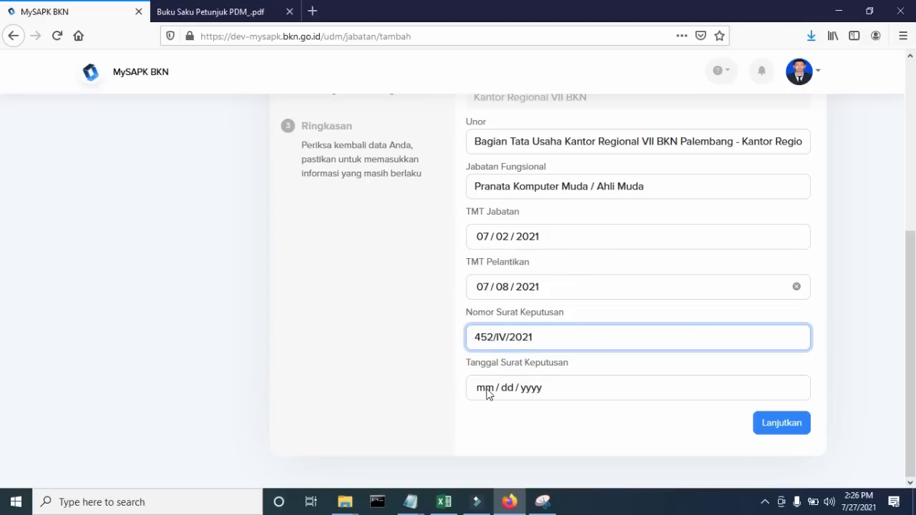
left_click(491, 392)
left_click(531, 305)
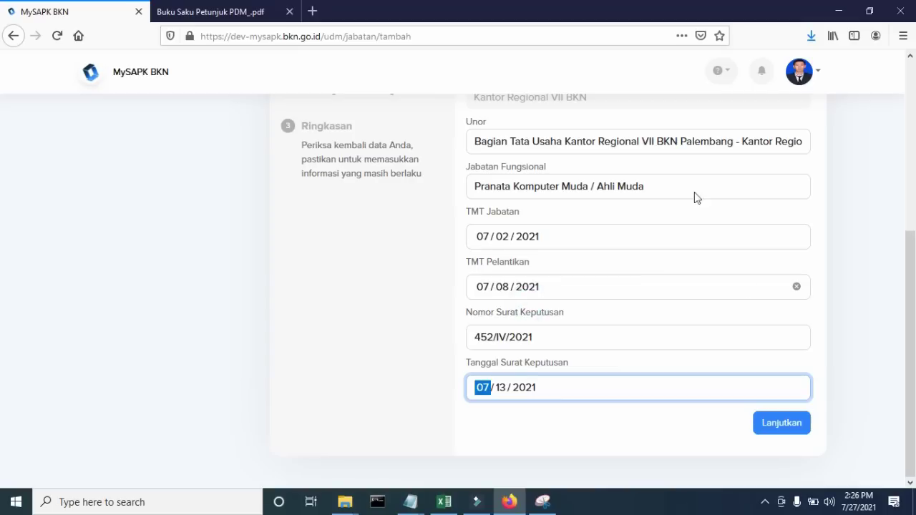
scroll(580, 243, "up", 2)
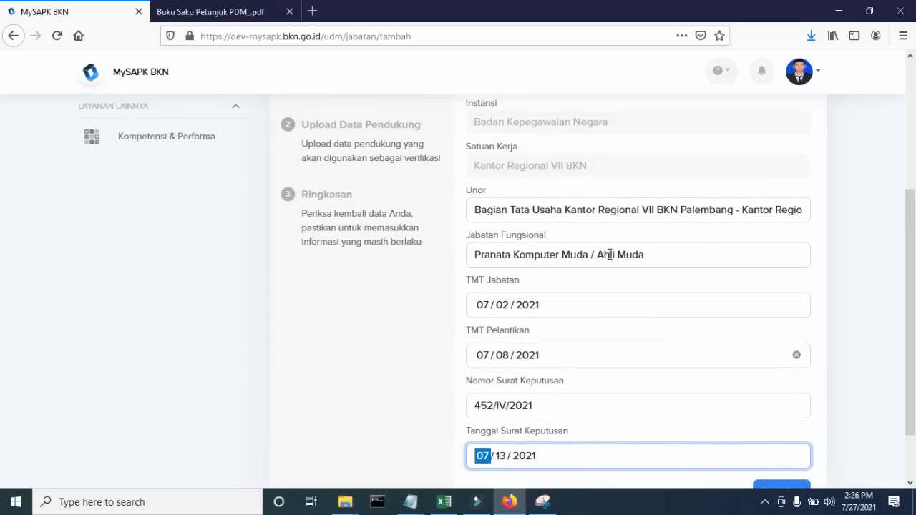
scroll(609, 255, "down", 2)
left_click(785, 429)
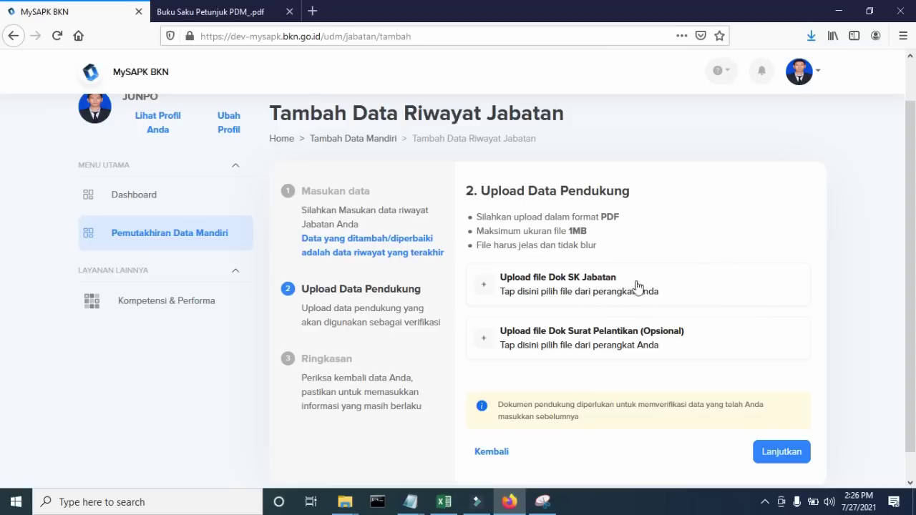
- Upload Contoh-DOKUMEN2.pdf as the Dok SK Jabatan document
left_click(576, 286)
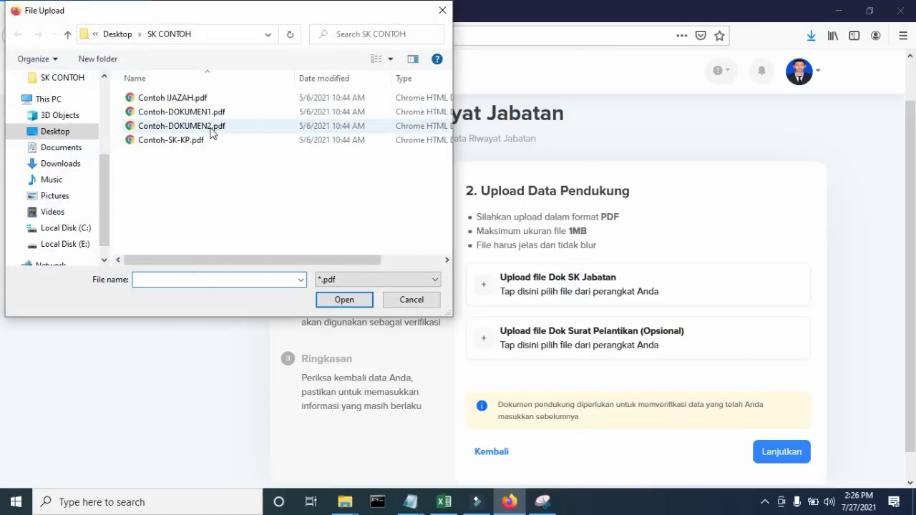
left_click(208, 128)
left_click(346, 299)
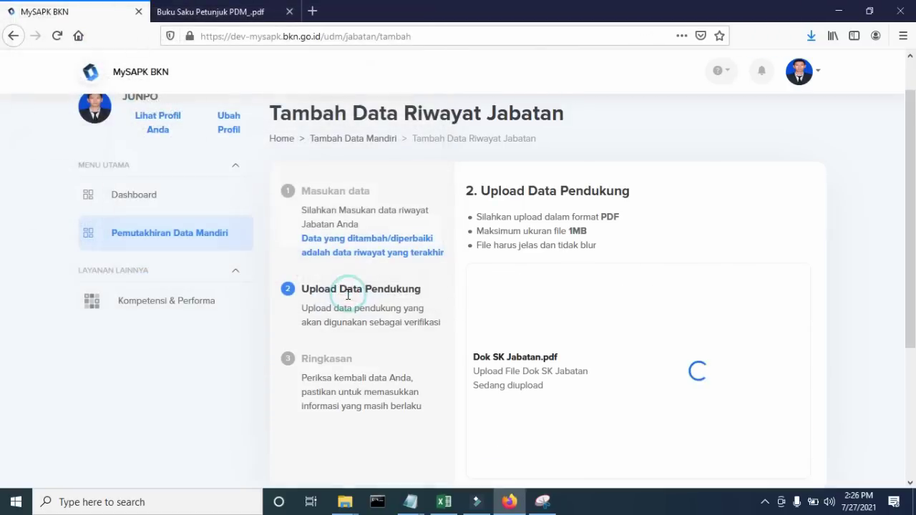
scroll(647, 348, "down", 3)
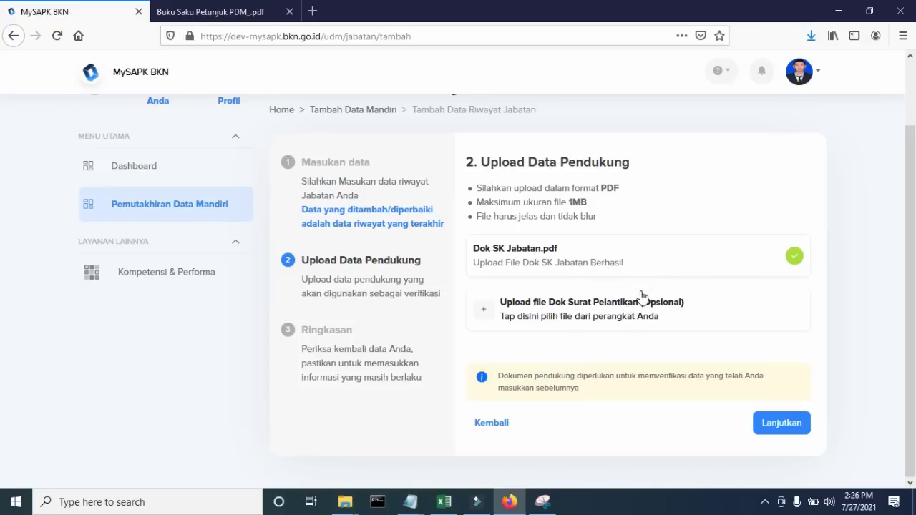
- On the new position's summary, tick the data-correct declaration and submit the record
left_click(791, 424)
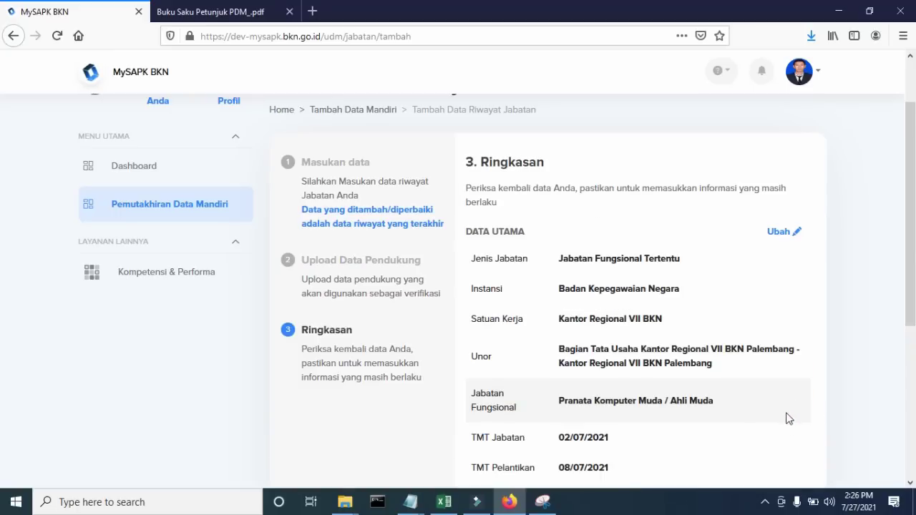
scroll(785, 419, "down", 4)
left_click(470, 393)
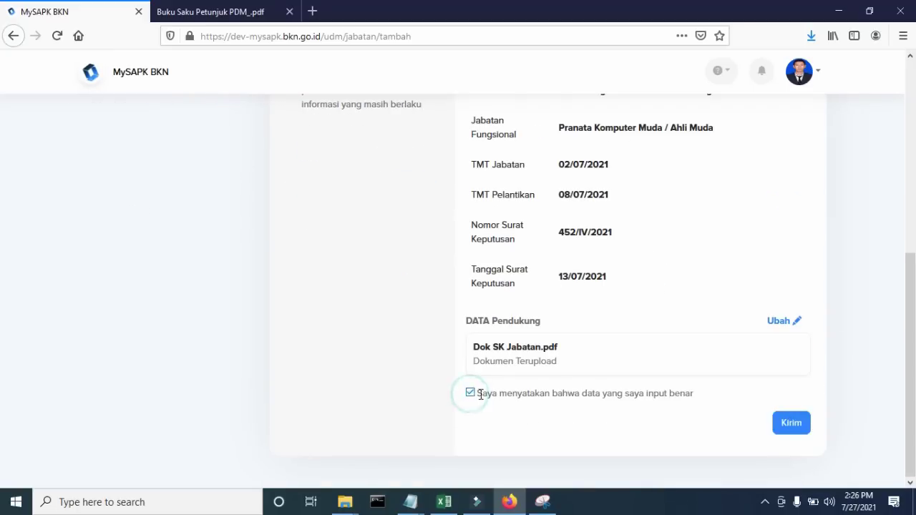
left_click(792, 423)
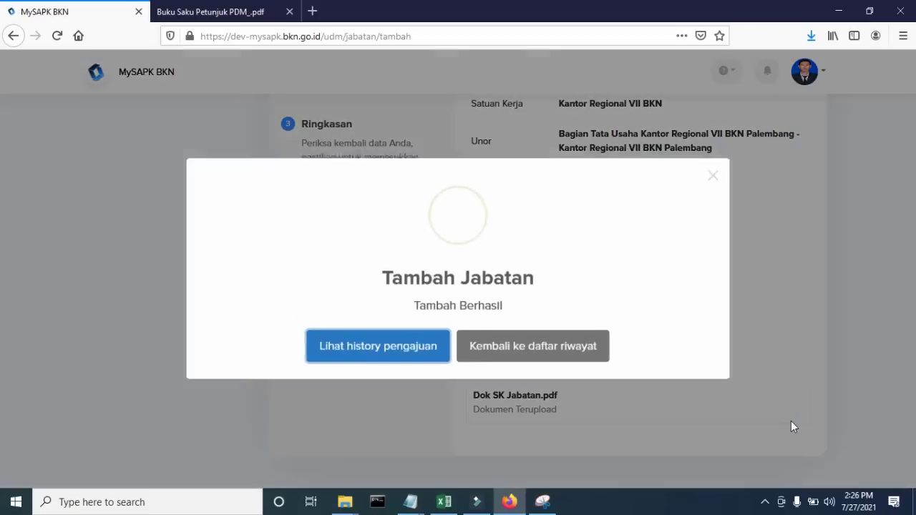
- Check the Pranata Komputer Pertama record in Riwayat Jabatan so that category shows Selesai
left_click(540, 356)
scroll(562, 260, "down", 2)
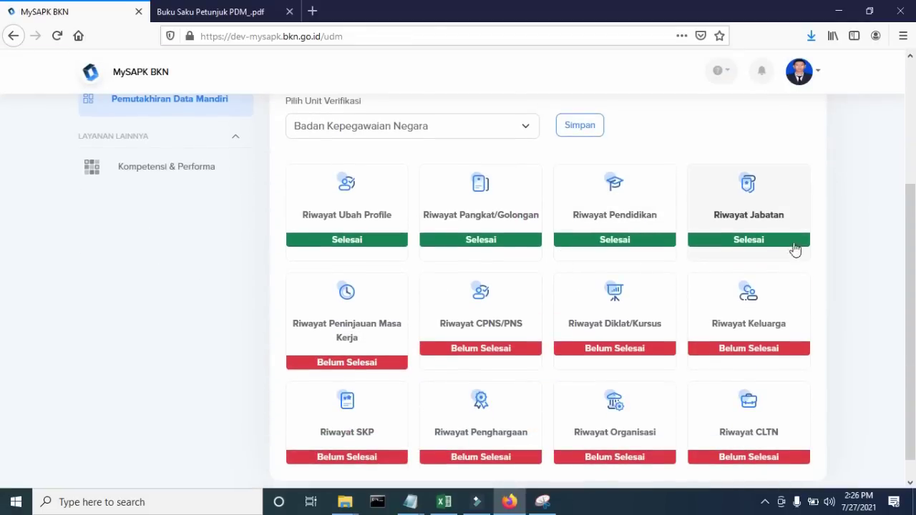
left_click(777, 230)
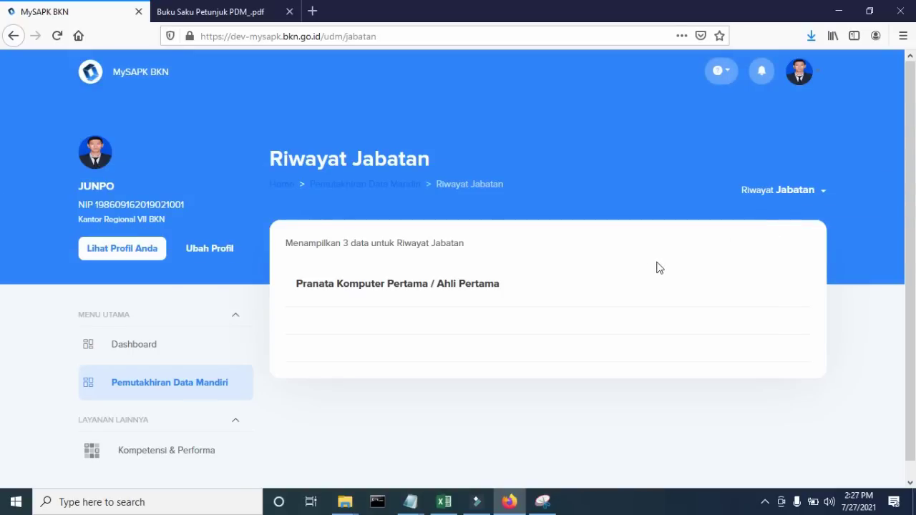
left_click(475, 289)
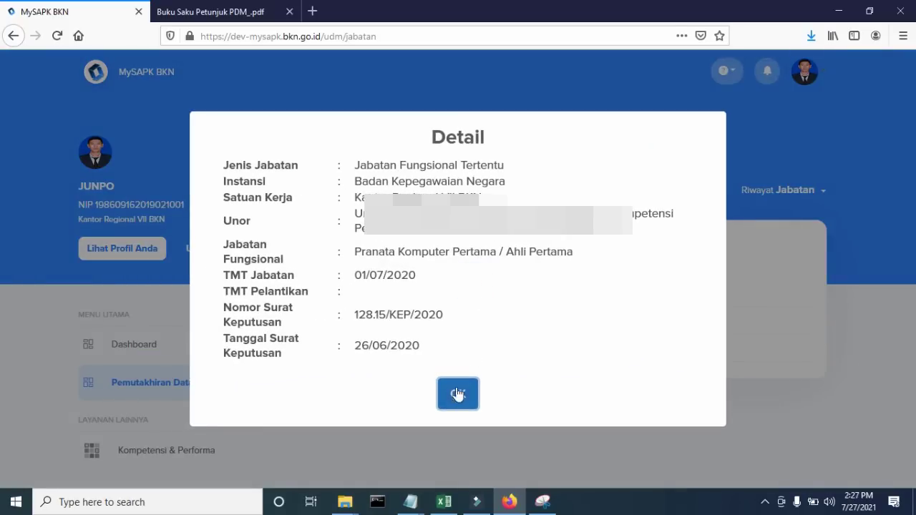
left_click(458, 395)
left_click(472, 288)
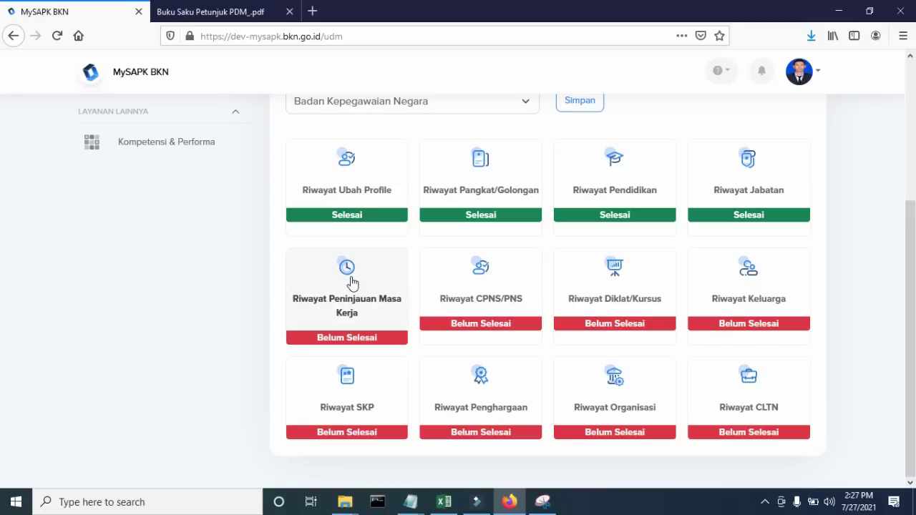
- Declare 'Saya tidak ada data pmk' for Riwayat Peninjauan Masa Kerja, confirm Iya, and view the PDM guidebook
left_click(367, 302)
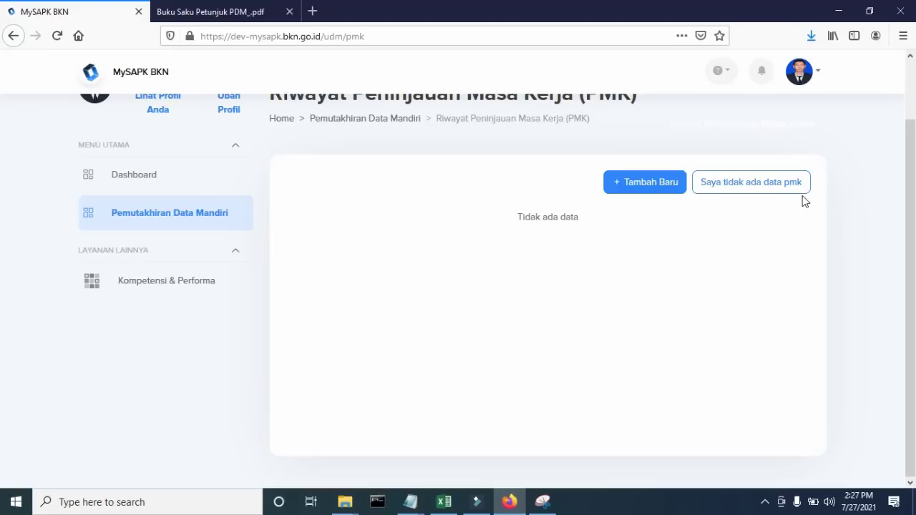
left_click(725, 180)
scroll(746, 204, "up", 2)
scroll(746, 205, "down", 2)
left_click(760, 190)
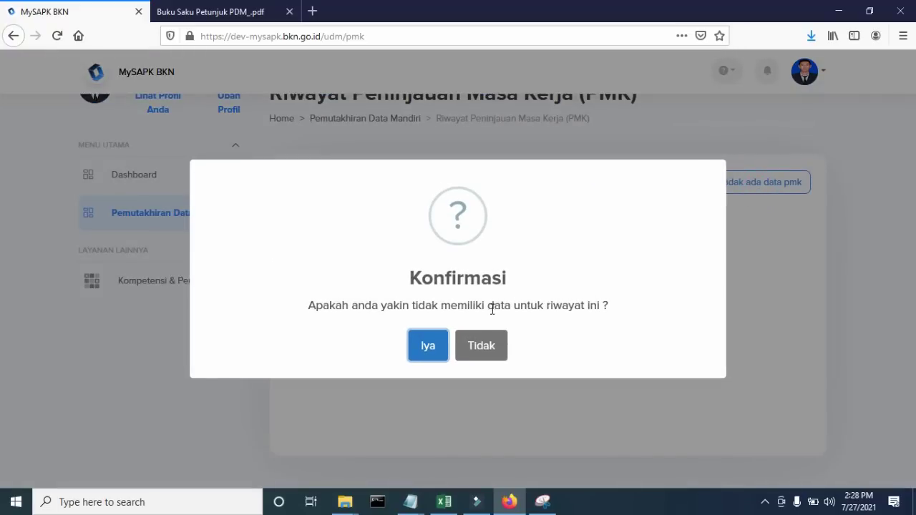
left_click(428, 345)
scroll(521, 326, "down", 3)
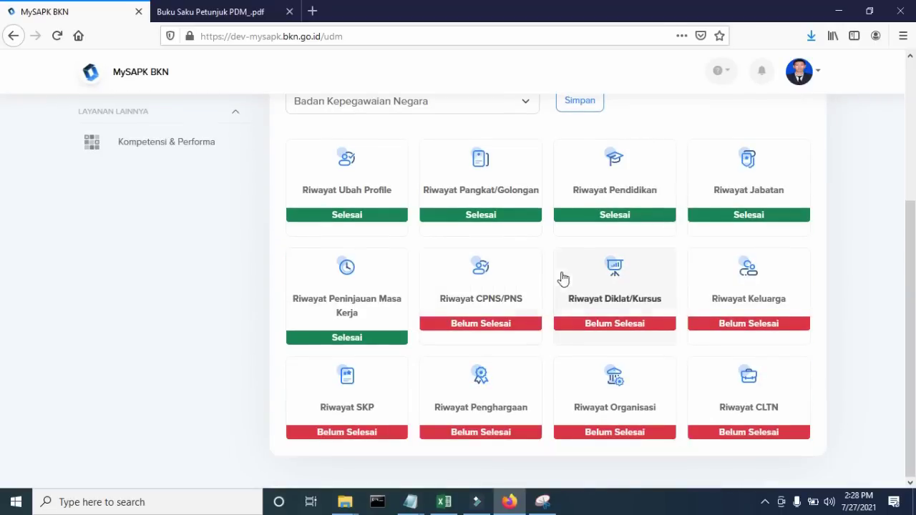
left_click(249, 12)
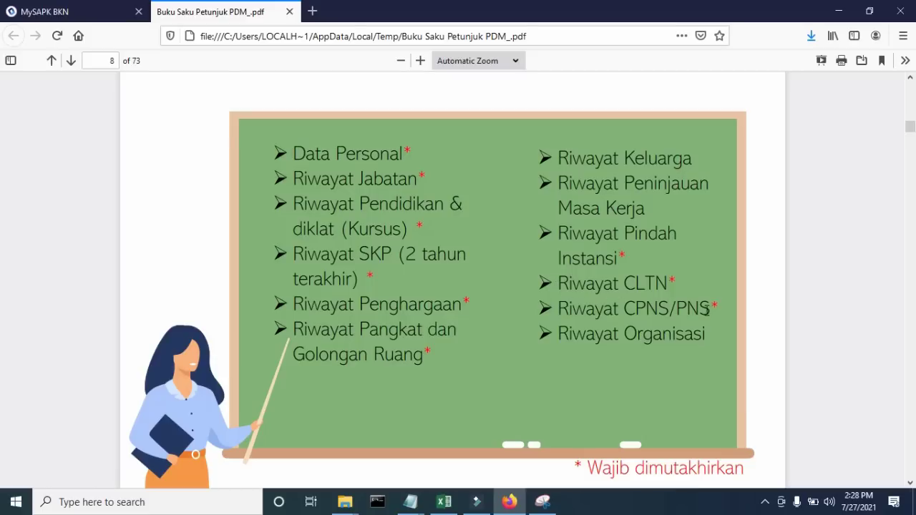
- Open the Riwayat CPNS/PNS record for editing with Ubah Data
left_click(75, 12)
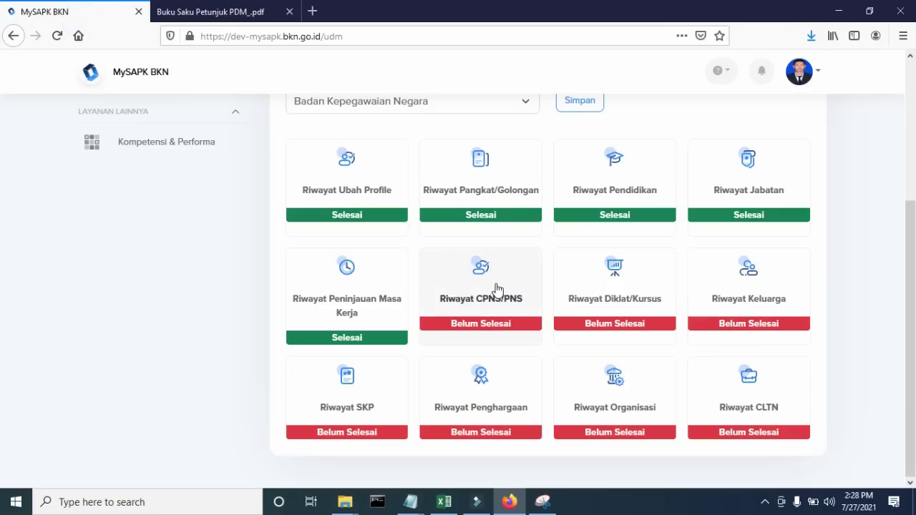
left_click(492, 292)
scroll(492, 292, "down", 1)
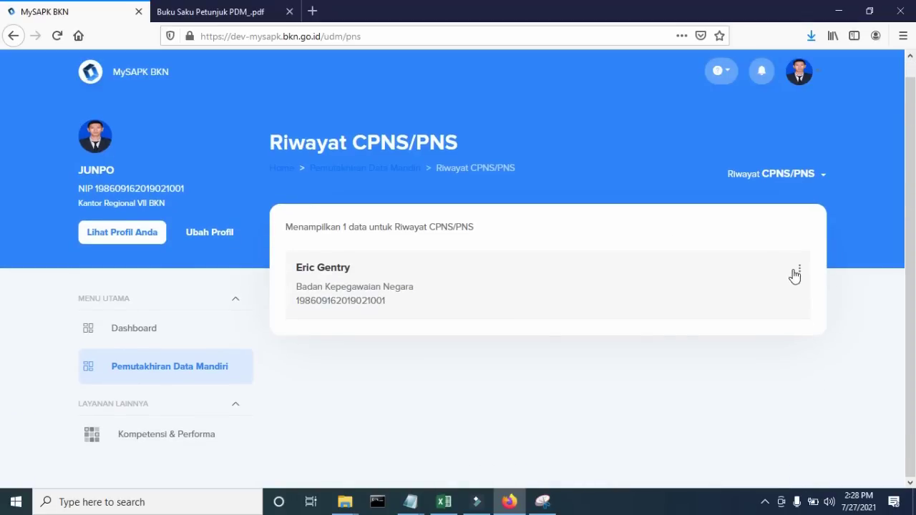
left_click(799, 269)
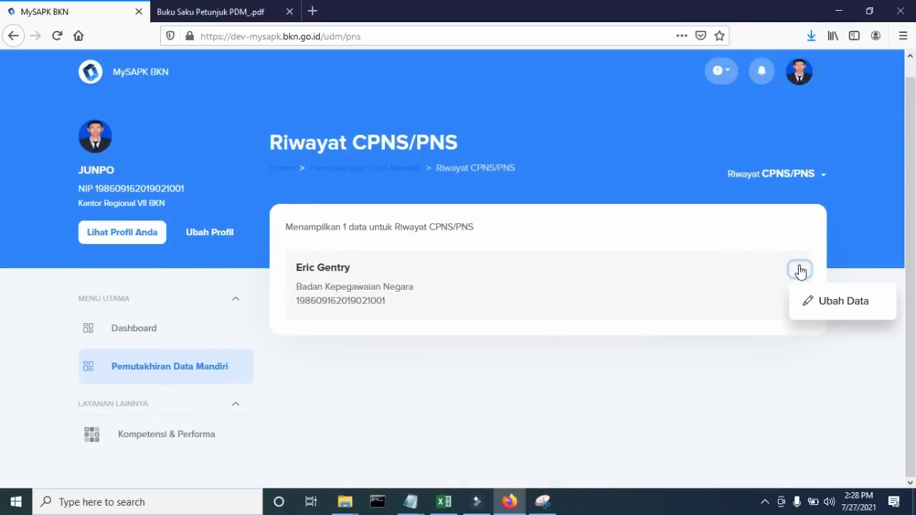
left_click(841, 306)
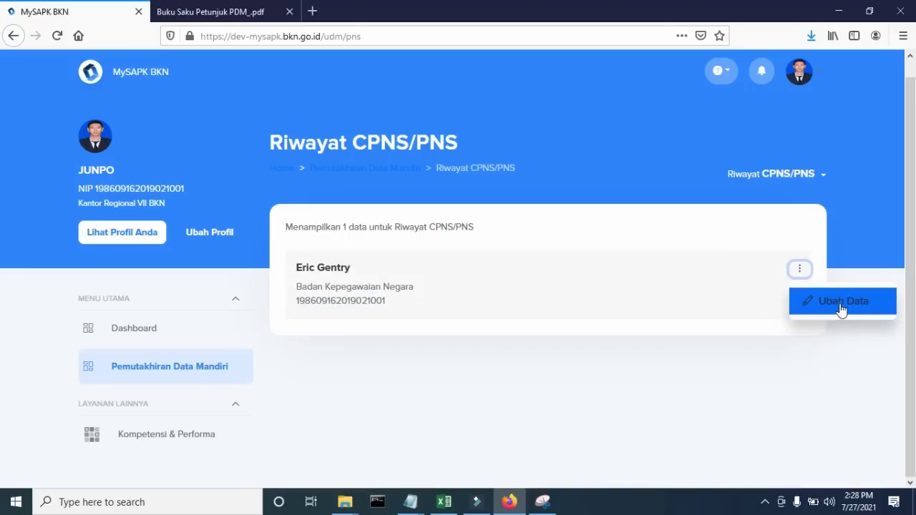
- Enter appointing position ANALIS DATA DAN INFORMASI and SK PNS number 223/WRWRW/2019
scroll(808, 306, "down", 2)
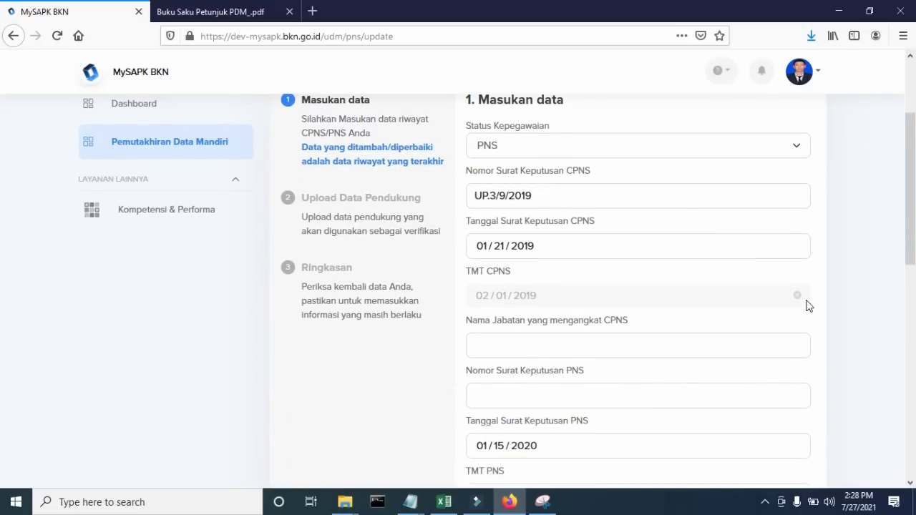
scroll(807, 306, "down", 2)
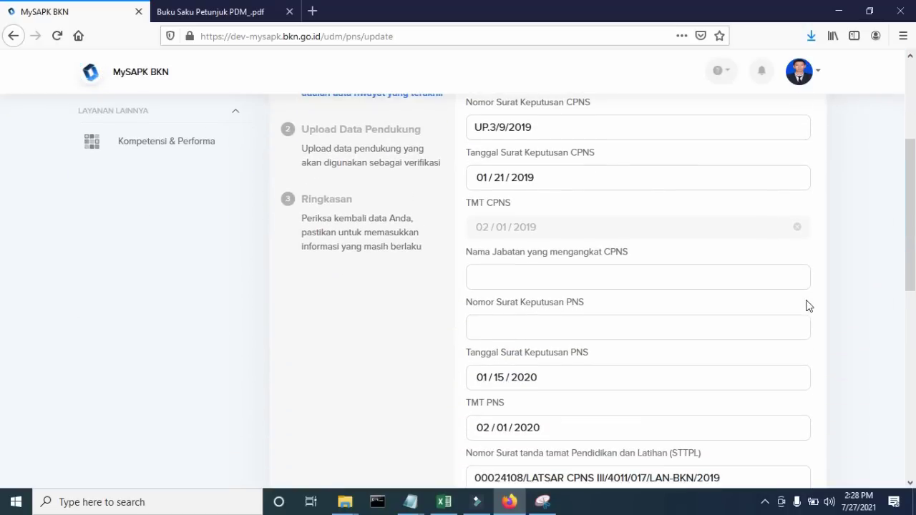
left_click(612, 285)
scroll(637, 296, "down", 2)
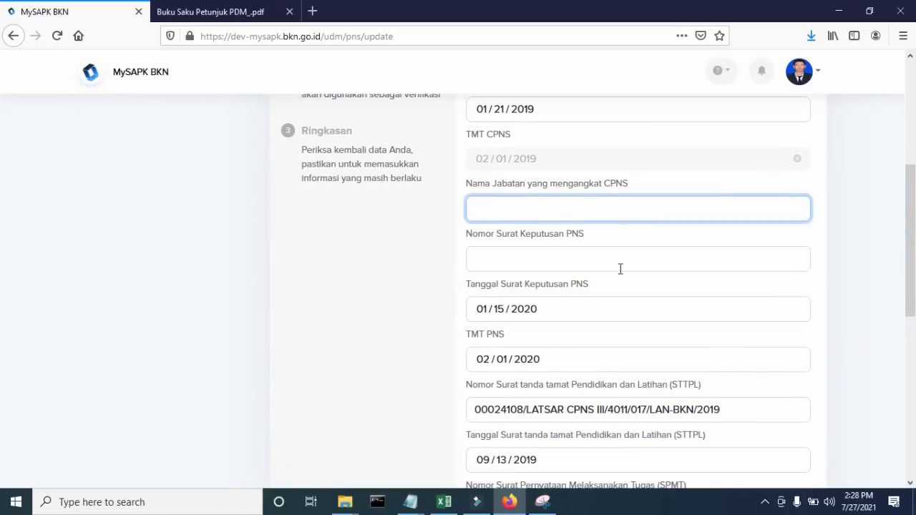
left_click(620, 269)
left_click(652, 216)
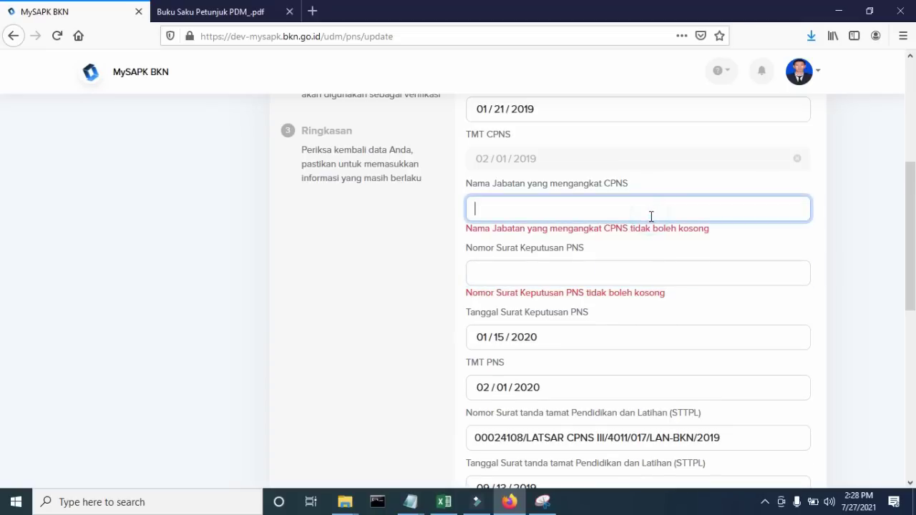
type("ANALIS")
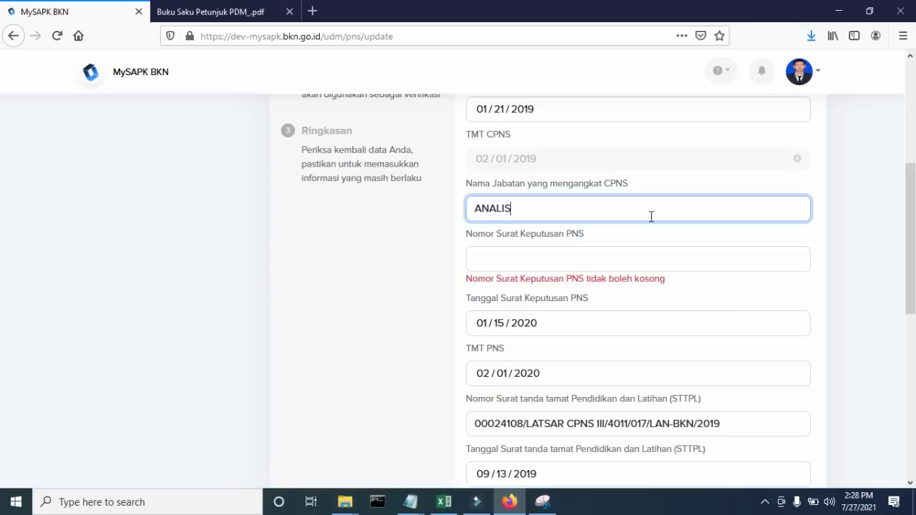
type(" DATA DAN INFORMASI")
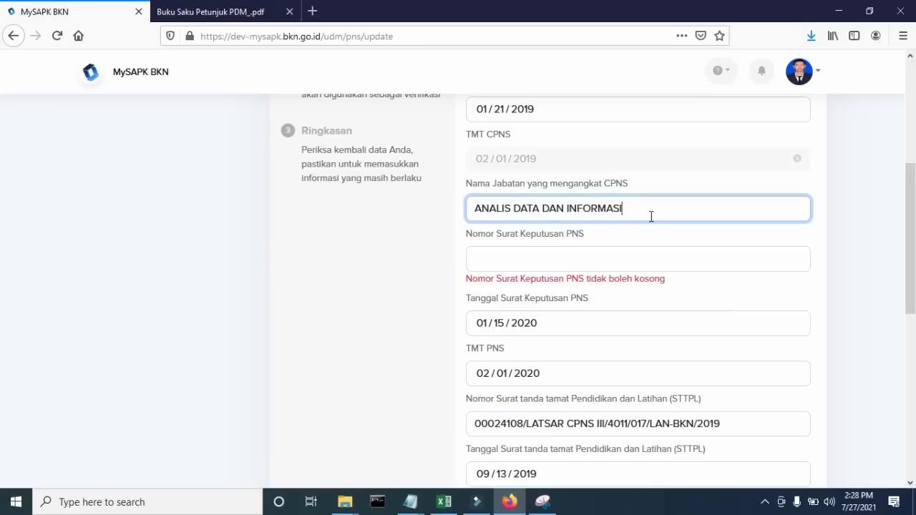
left_click(614, 261)
type("223/WRWRW/2019")
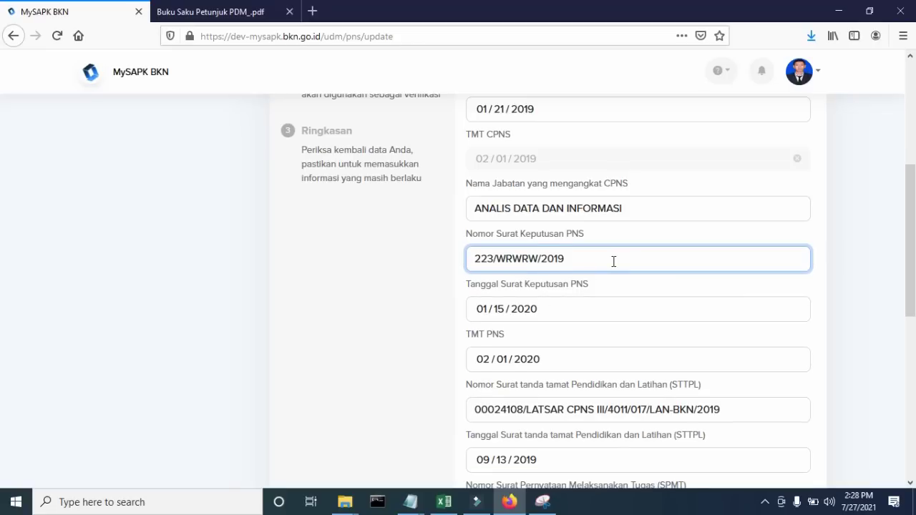
- Set the SPMT date to 07/01/2021, enter the Karpeg number, and continue to documents
scroll(613, 261, "down", 5)
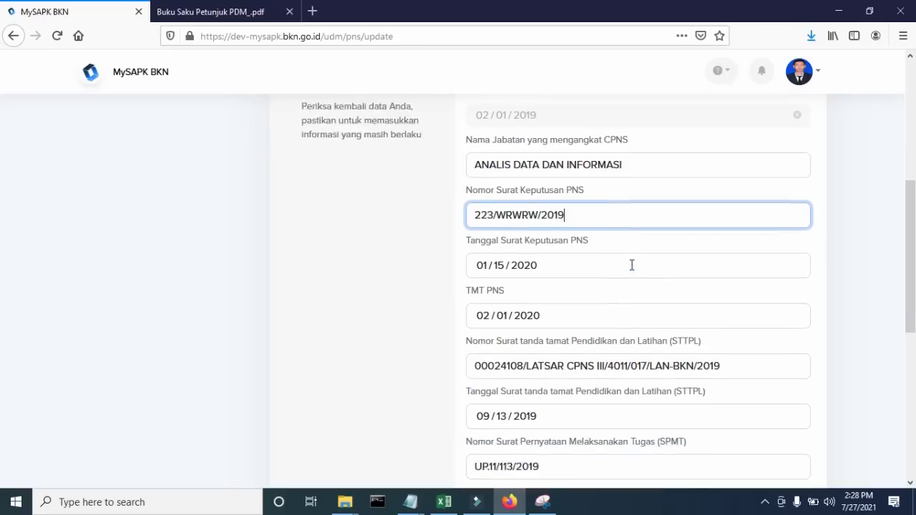
scroll(632, 266, "down", 1)
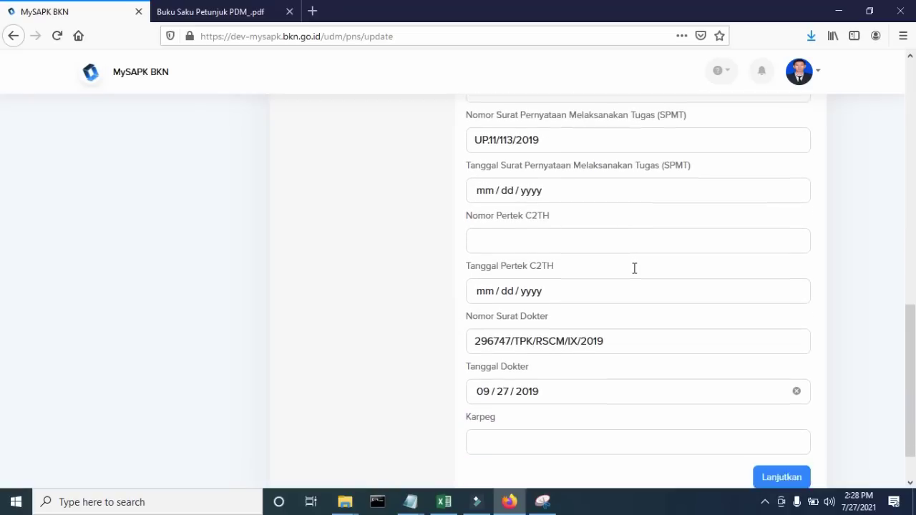
scroll(639, 274, "up", 1)
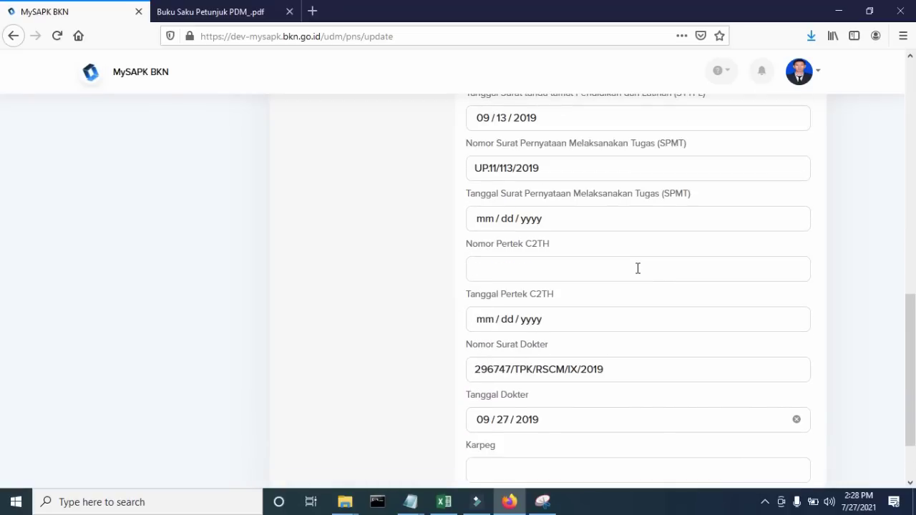
scroll(638, 269, "up", 1)
left_click(482, 288)
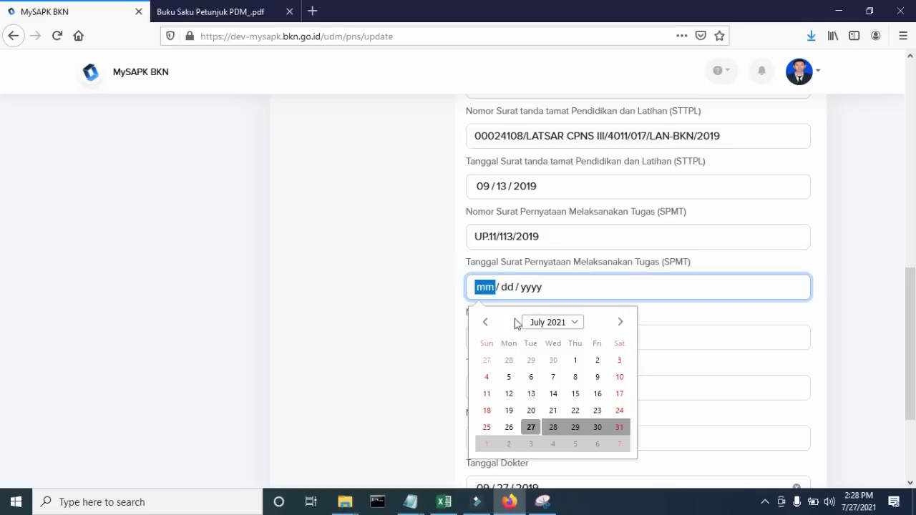
left_click(573, 361)
scroll(611, 259, "up", 2)
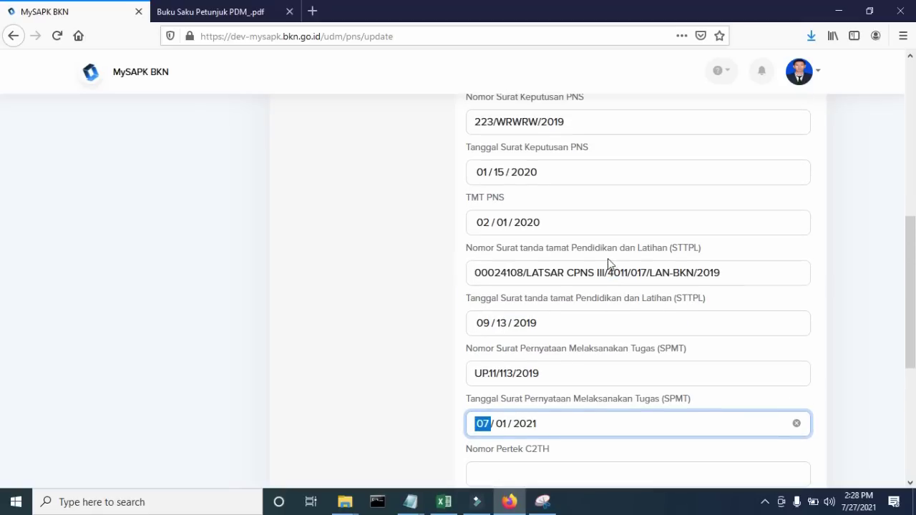
scroll(608, 243, "down", 2)
scroll(562, 195, "down", 3)
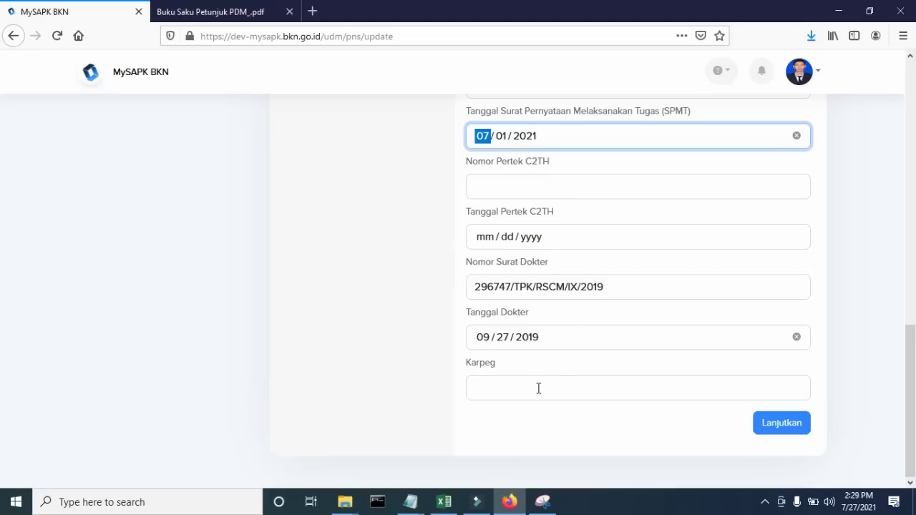
left_click(538, 388)
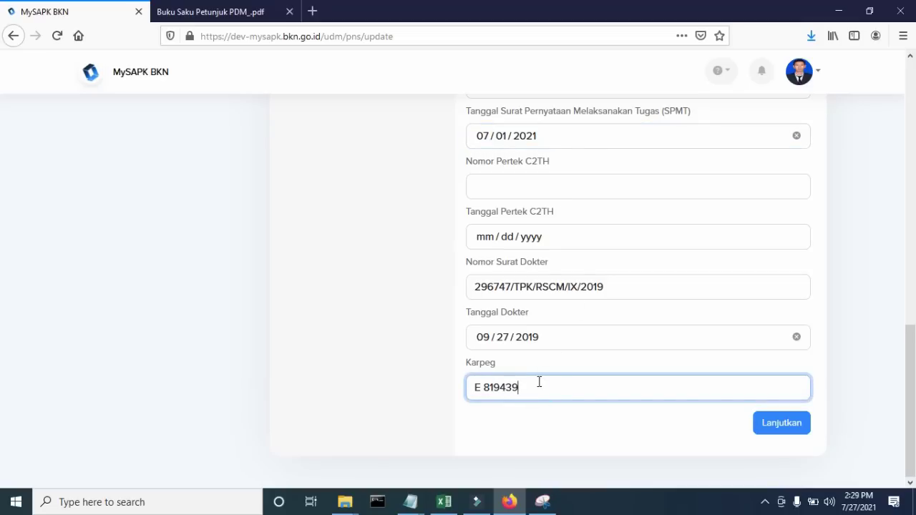
scroll(665, 366, "up", 10)
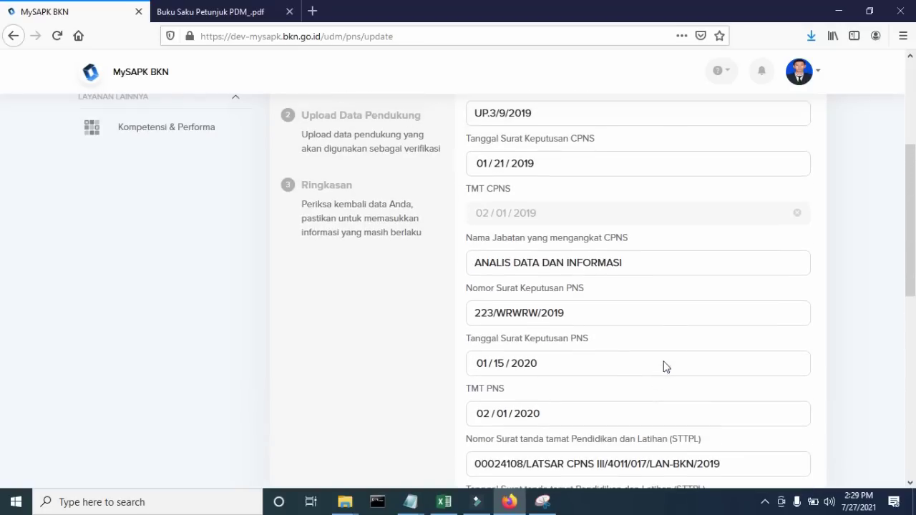
scroll(541, 344, "down", 10)
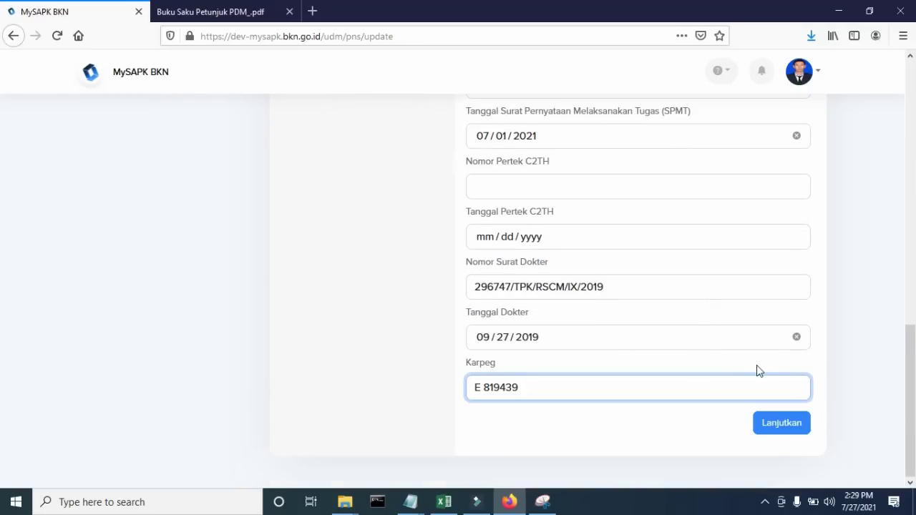
left_click(787, 421)
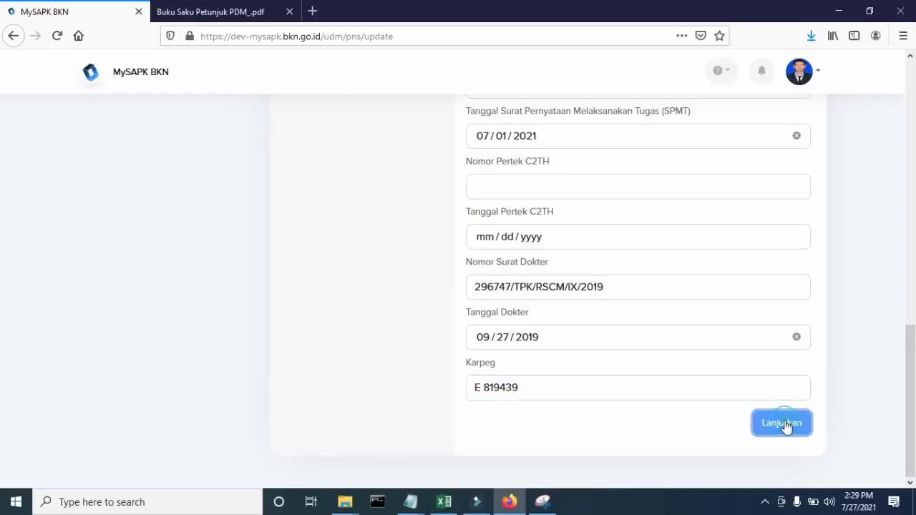
- Attach Contoh-DOKUMEN1.pdf as the SK CPNS document
scroll(711, 301, "down", 2)
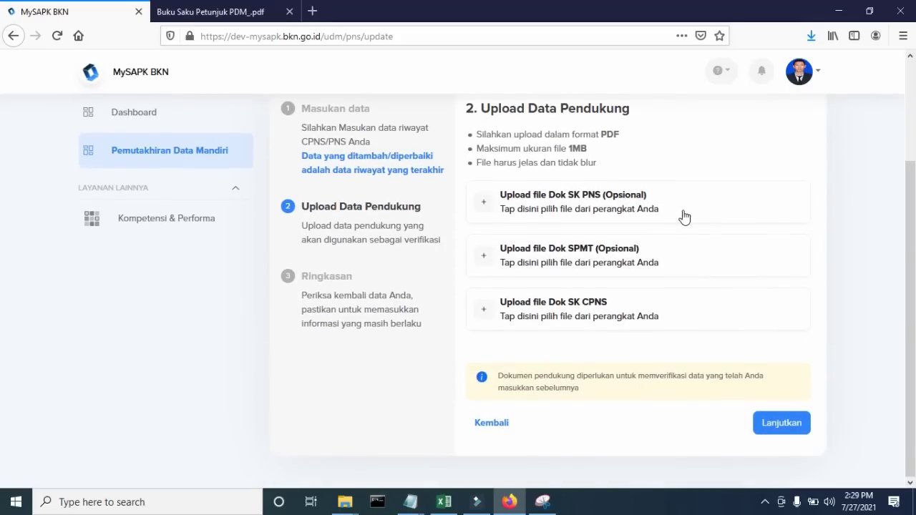
left_click(582, 310)
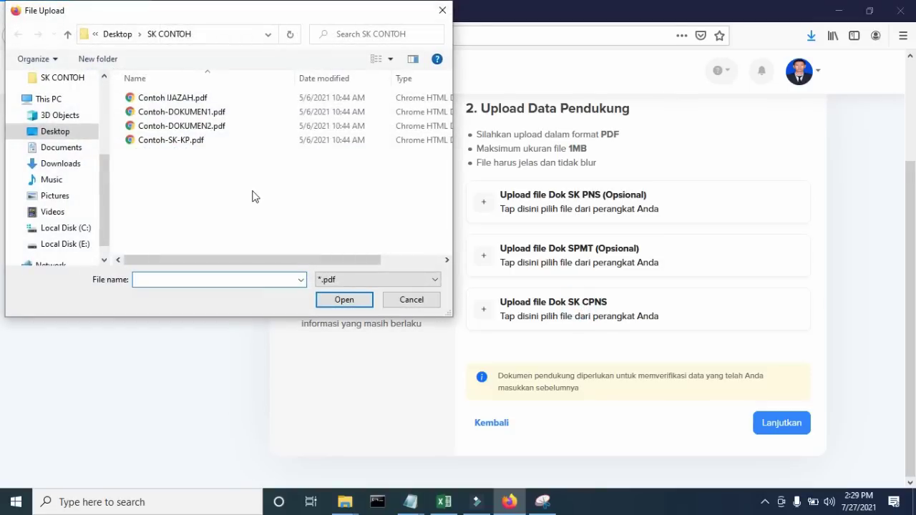
left_click(217, 112)
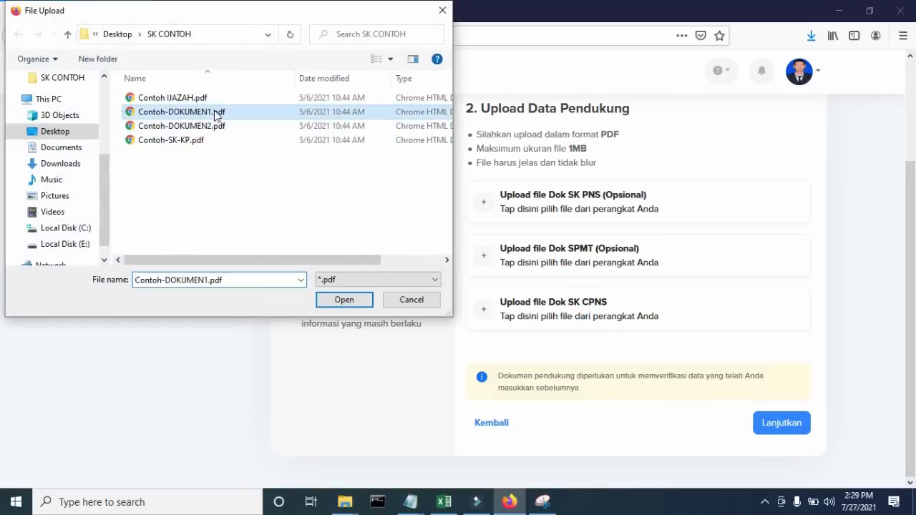
left_click(342, 300)
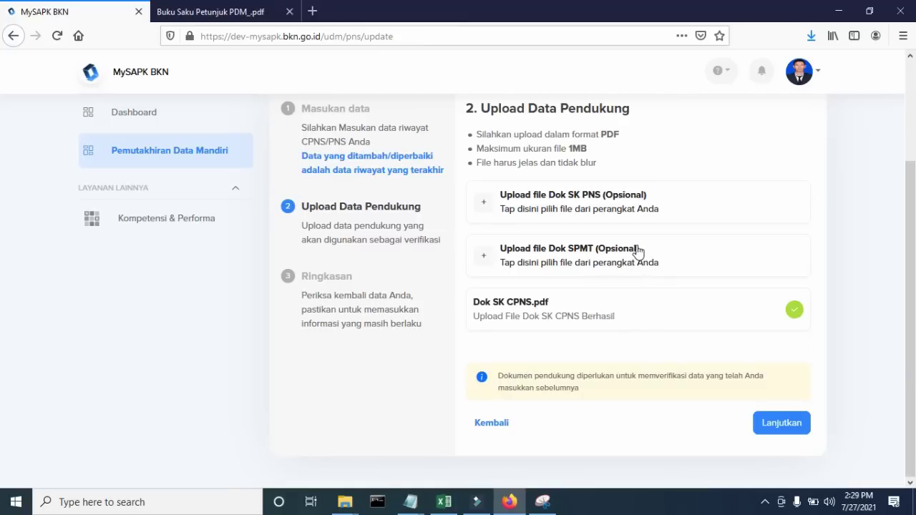
- On the summary, confirm the data is correct and submit the CPNS/PNS update
left_click(782, 422)
scroll(773, 313, "down", 3)
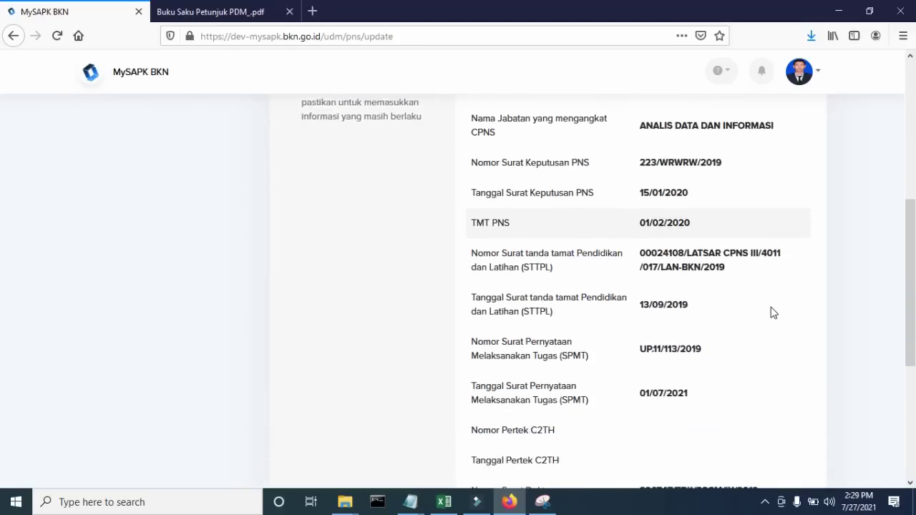
scroll(773, 312, "down", 4)
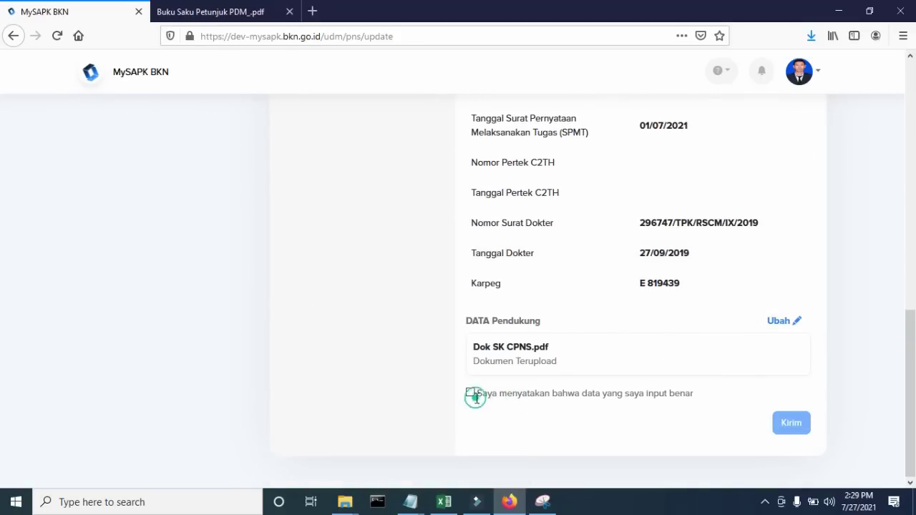
left_click(471, 393)
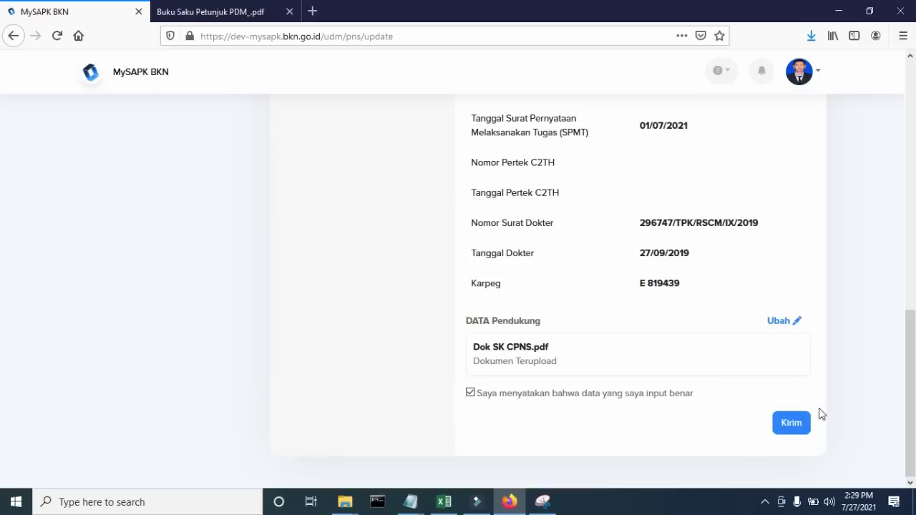
scroll(820, 413, "up", 15)
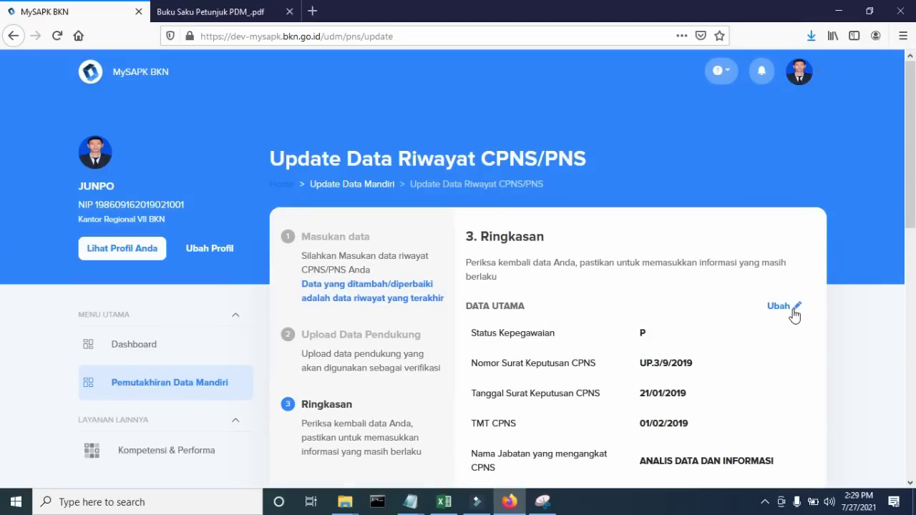
scroll(792, 311, "down", 8)
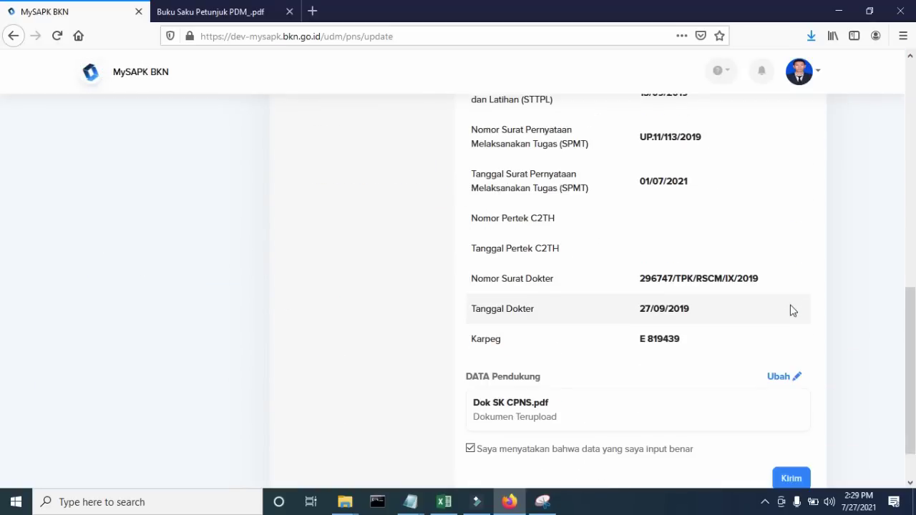
scroll(744, 275, "down", 1)
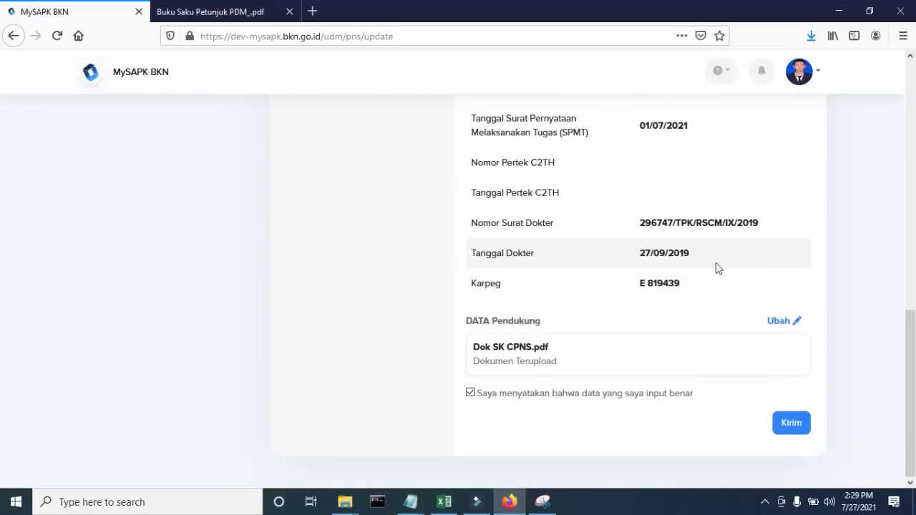
left_click(790, 424)
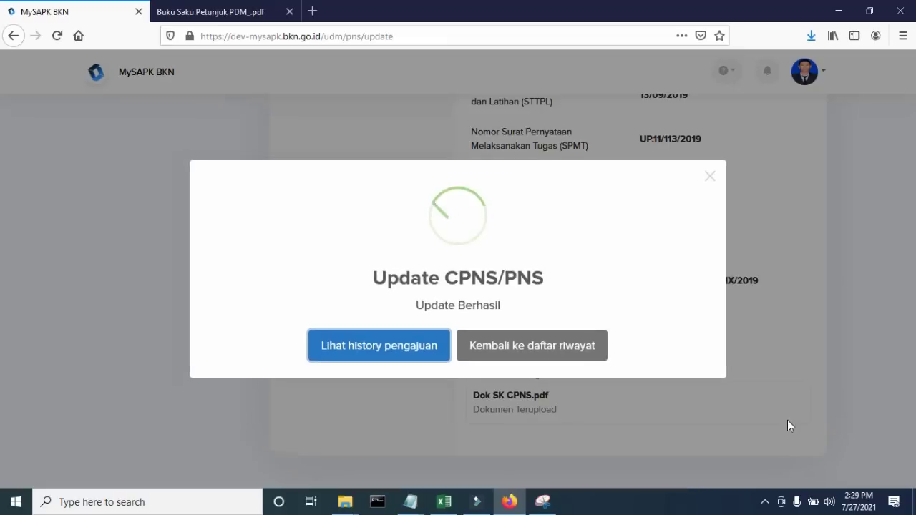
- Return to the history categories, check page 8 of the PDM guide, then come back
left_click(583, 351)
scroll(581, 350, "down", 2)
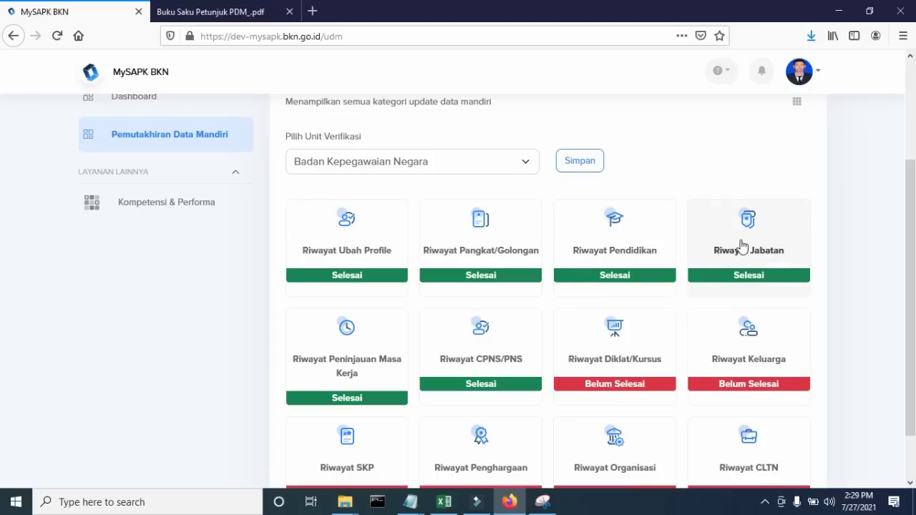
scroll(527, 327, "down", 1)
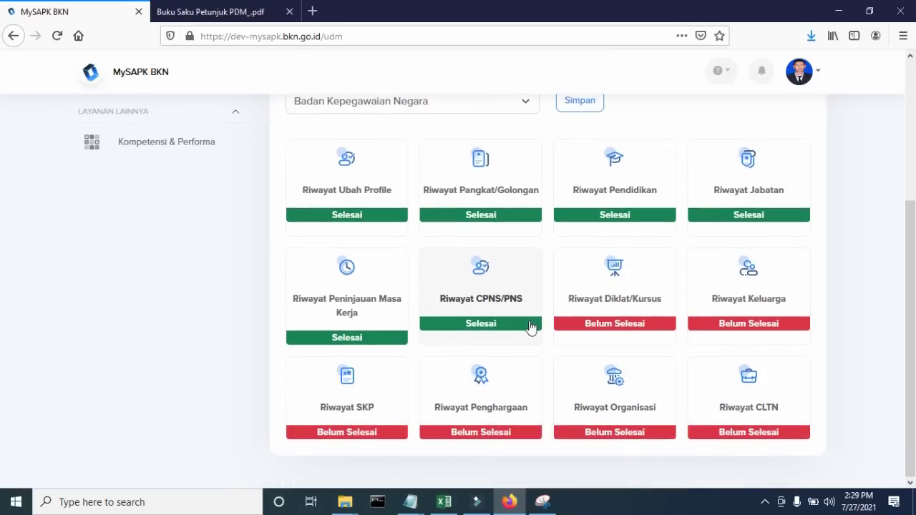
left_click(241, 14)
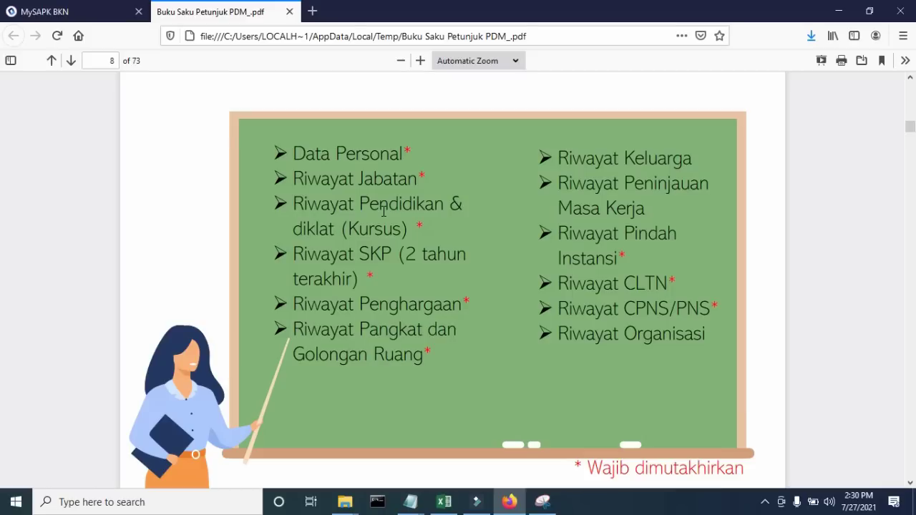
left_click(92, 16)
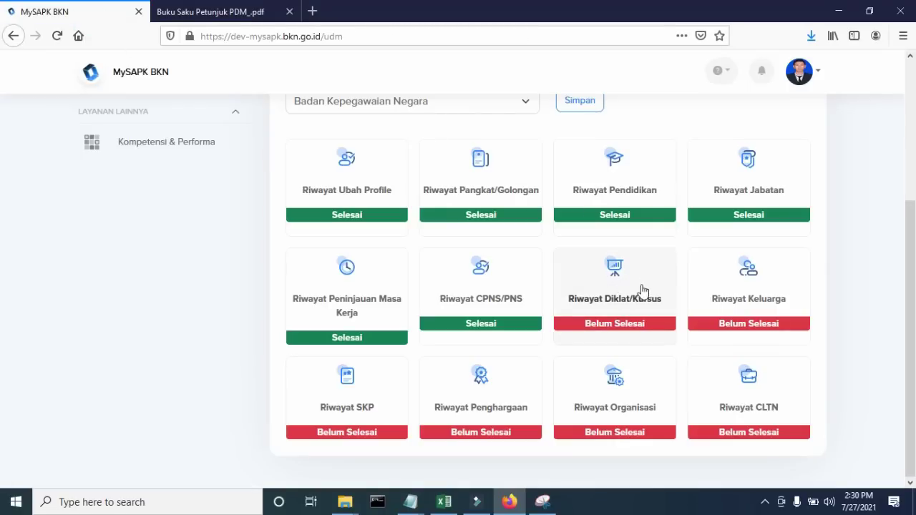
- Open Riwayat Diklat/Kursus and start a new training record of type Diklat Fungsional
left_click(637, 290)
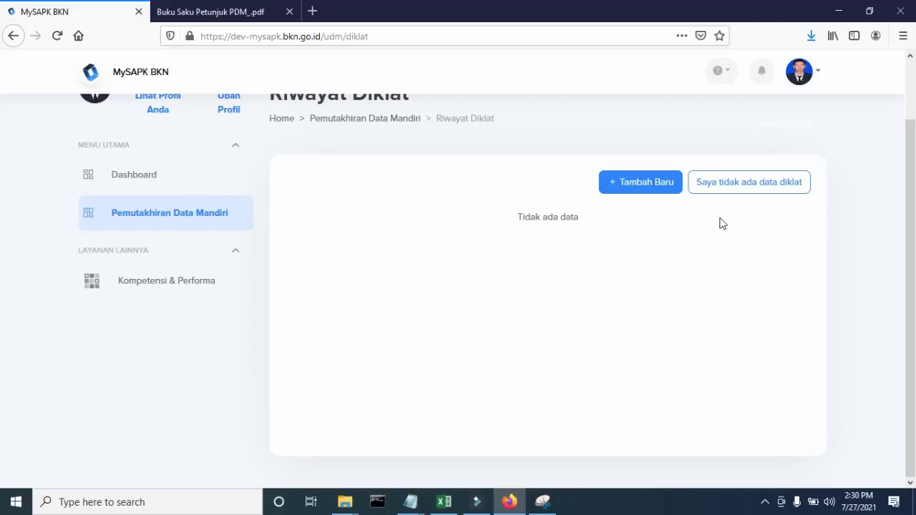
left_click(666, 191)
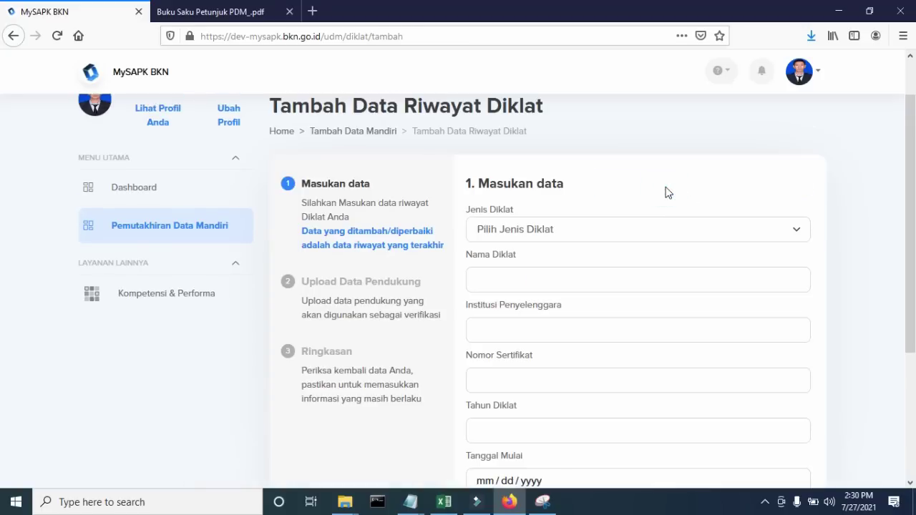
left_click(581, 236)
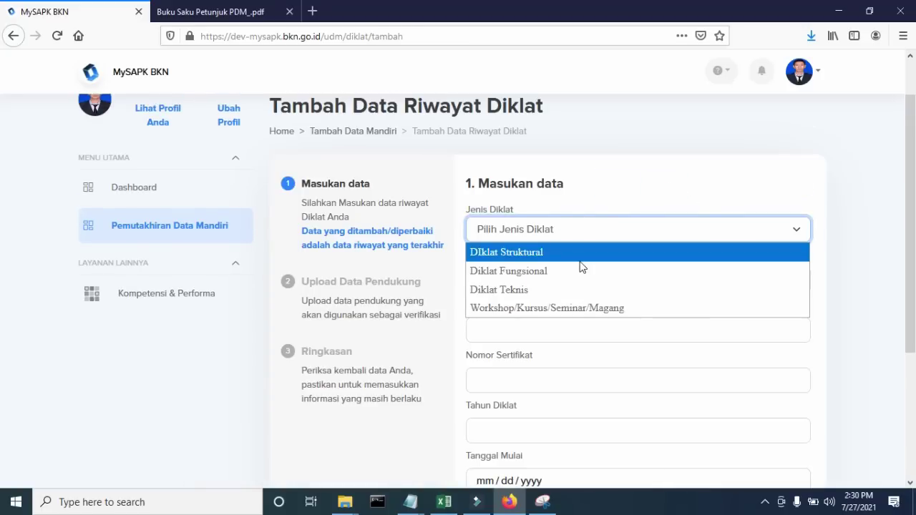
left_click(575, 272)
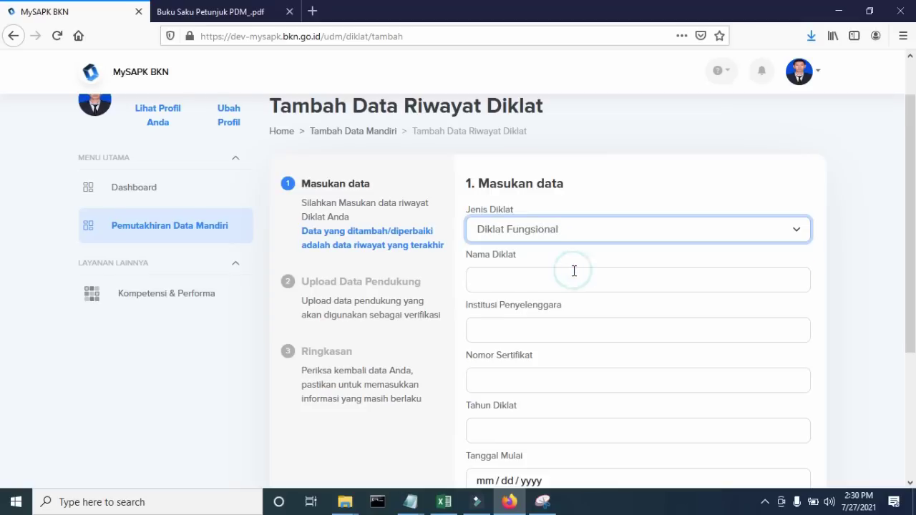
scroll(523, 221, "down", 2)
scroll(534, 245, "down", 3)
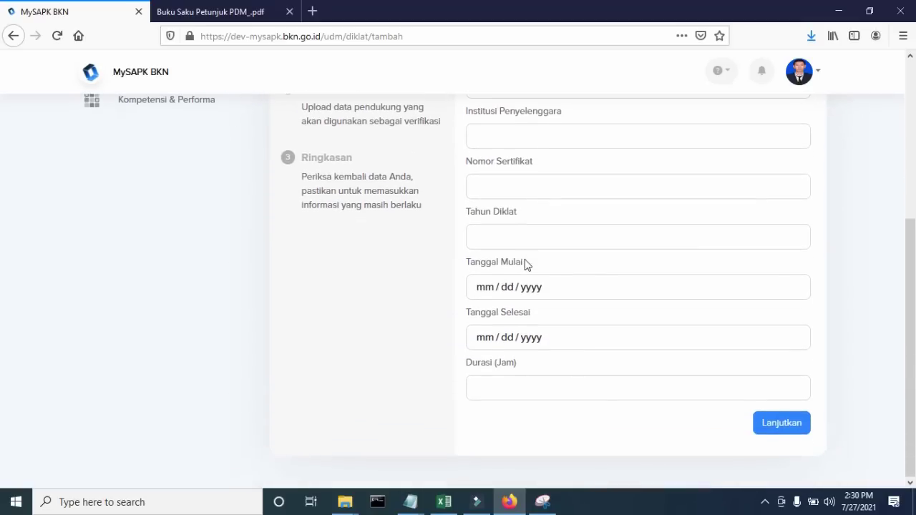
scroll(525, 261, "up", 2)
scroll(525, 261, "up", 2)
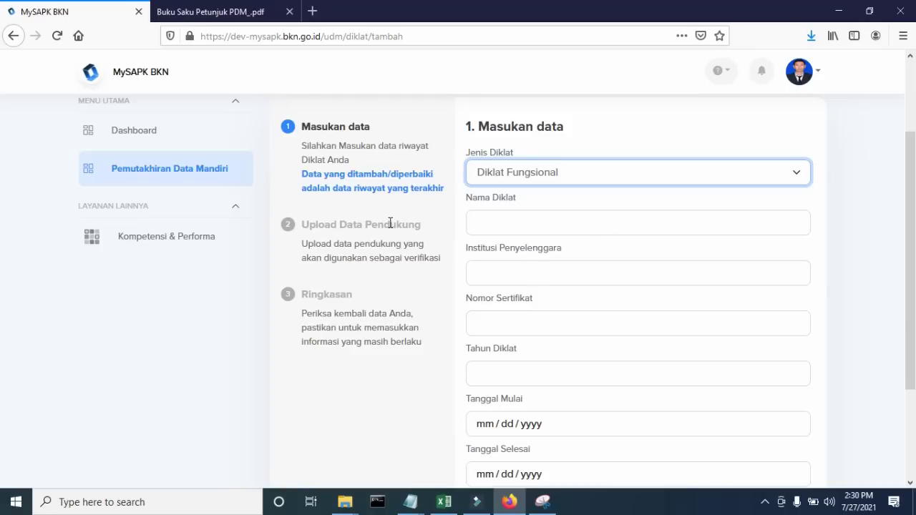
scroll(390, 223, "down", 2)
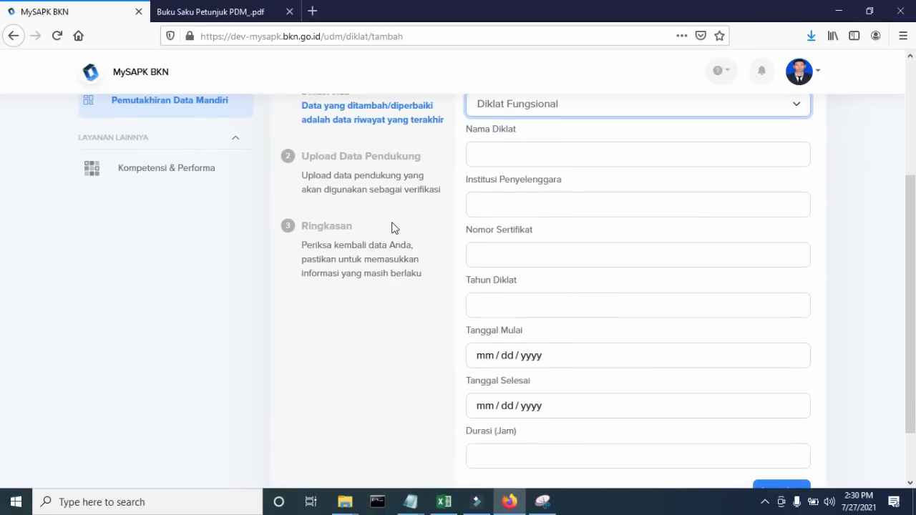
scroll(391, 228, "up", 2)
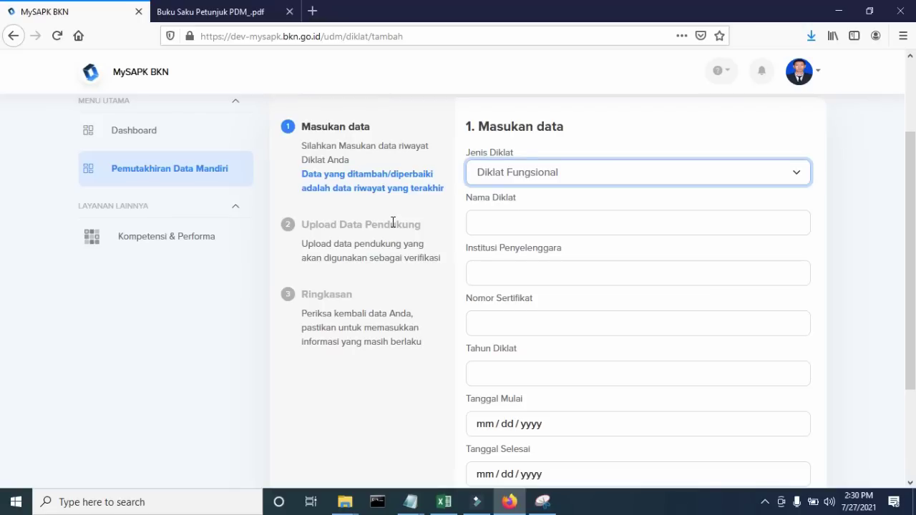
scroll(393, 223, "up", 2)
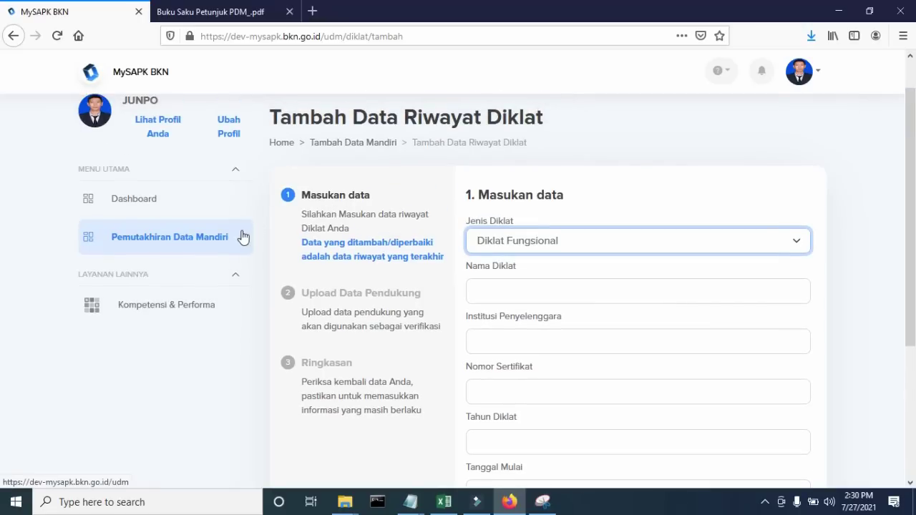
left_click(357, 143)
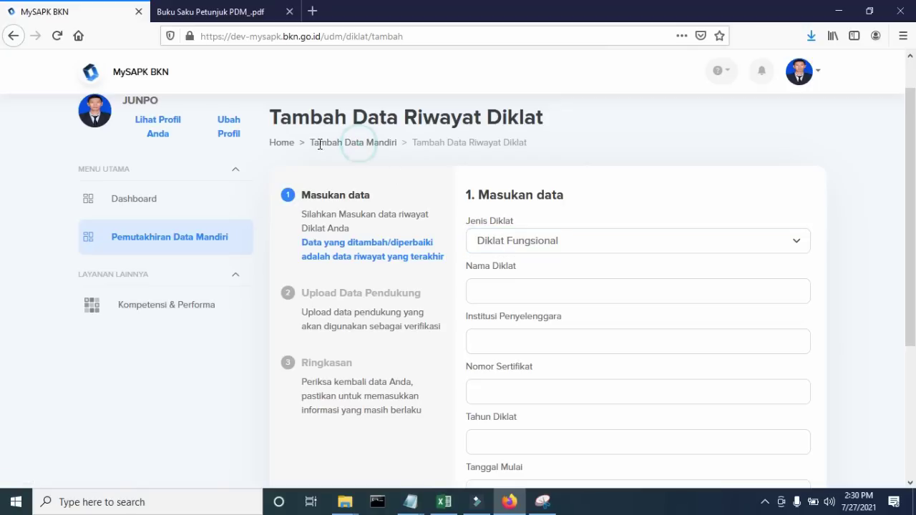
- Abandon it, reopen Riwayat Diklat/Kursus, declare 'Saya tidak ada data diklat', and confirm Iya
left_click(214, 233)
scroll(556, 256, "down", 3)
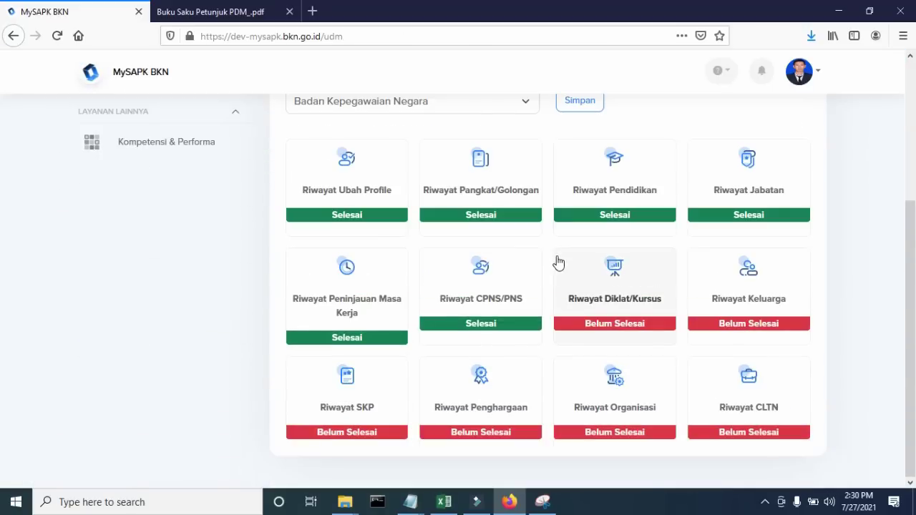
left_click(612, 282)
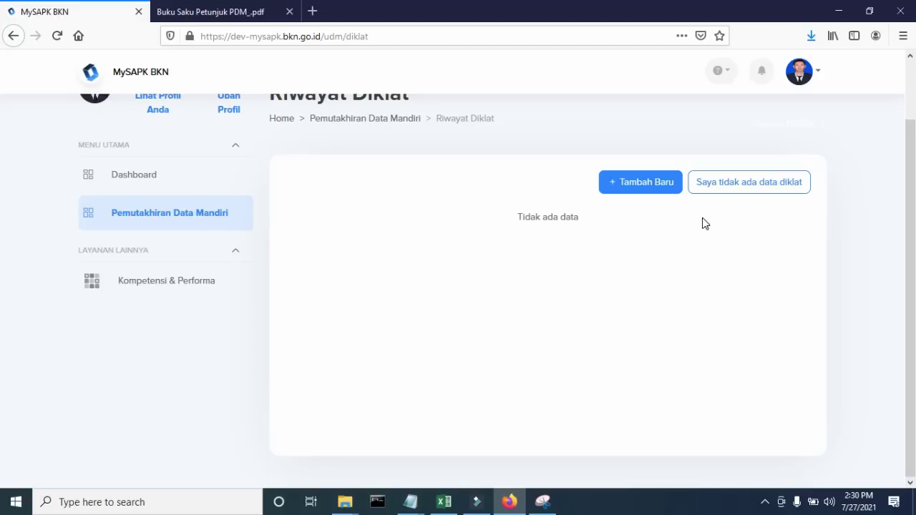
left_click(759, 193)
left_click(438, 347)
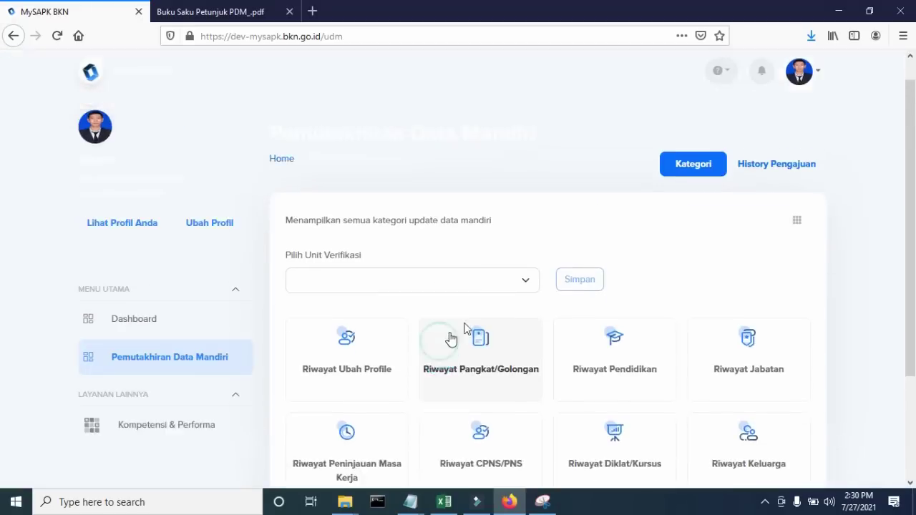
scroll(502, 309, "down", 3)
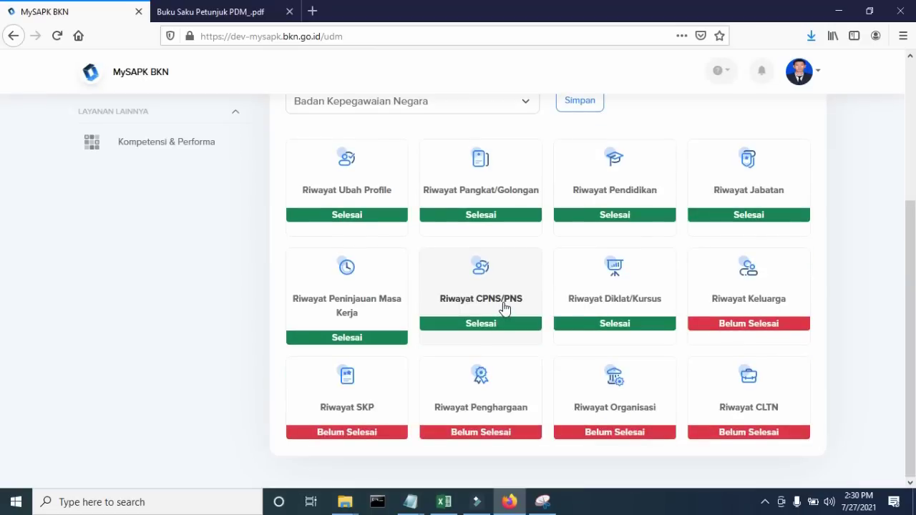
left_click(239, 14)
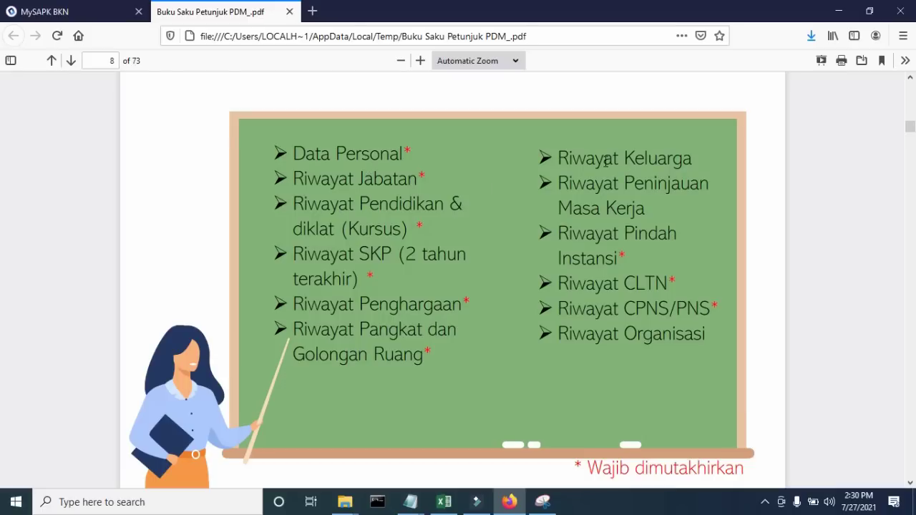
- Back in MySAPK BKN, open the Riwayat Keluarga card to list the Ayah and Ibu records
left_click(80, 14)
left_click(768, 284)
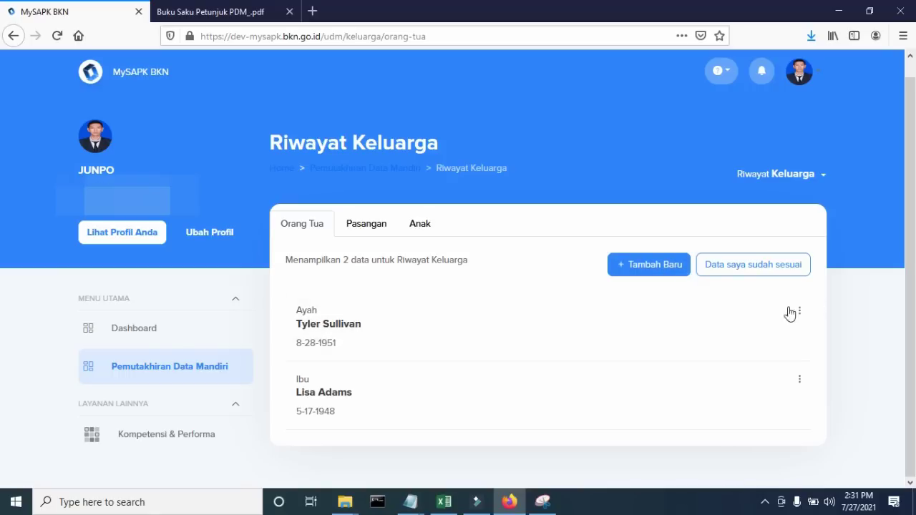
- Open the father's record, marked deceased on 22/03/2021, for editing
left_click(799, 312)
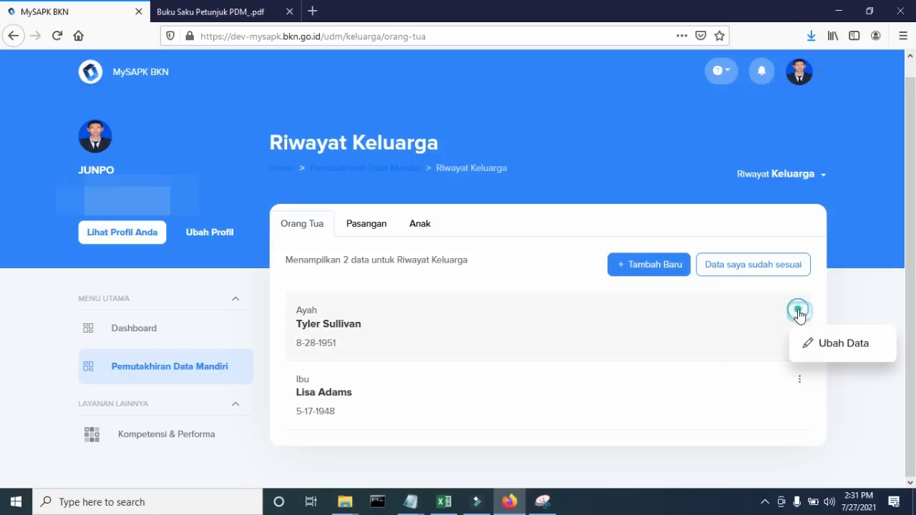
left_click(837, 344)
scroll(609, 290, "down", 2)
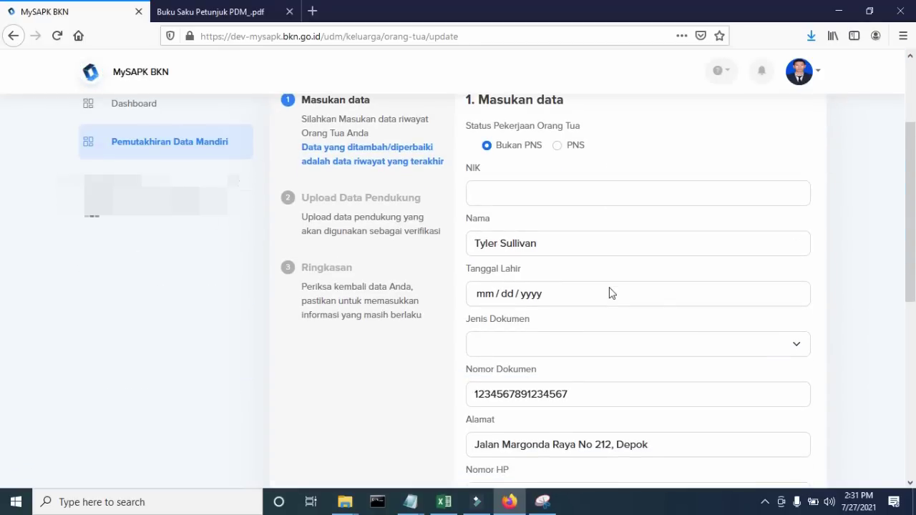
scroll(600, 233, "down", 6)
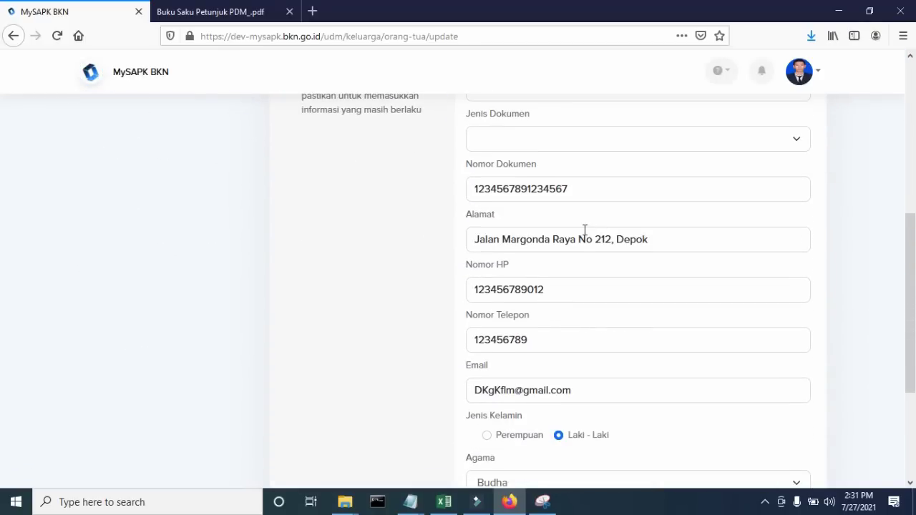
scroll(583, 235, "up", 6)
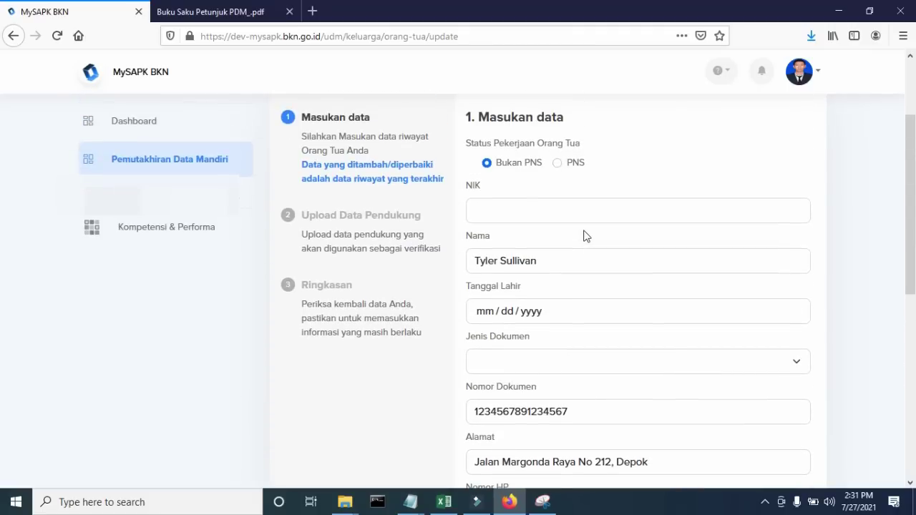
scroll(584, 235, "down", 6)
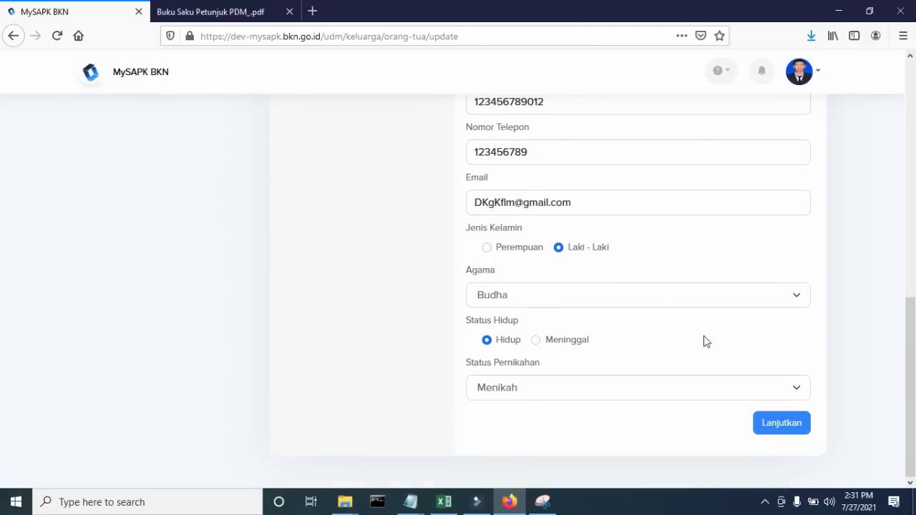
- Continue to the summary, tick the confirmation, submit, and return to the categories list
left_click(777, 422)
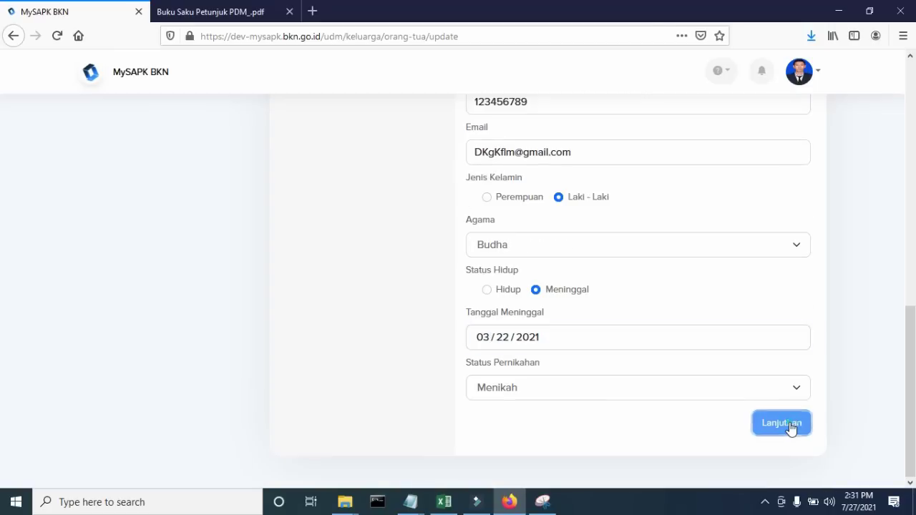
left_click(790, 426)
scroll(756, 314, "down", 1)
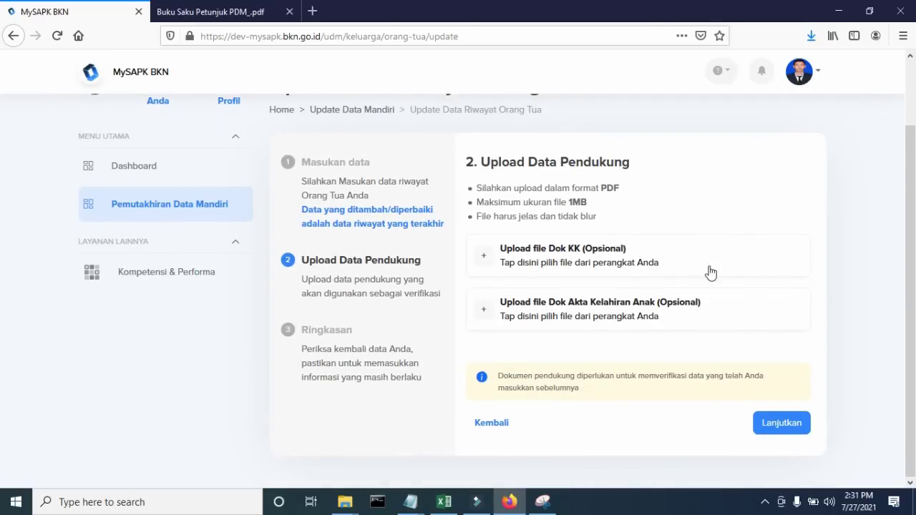
left_click(785, 425)
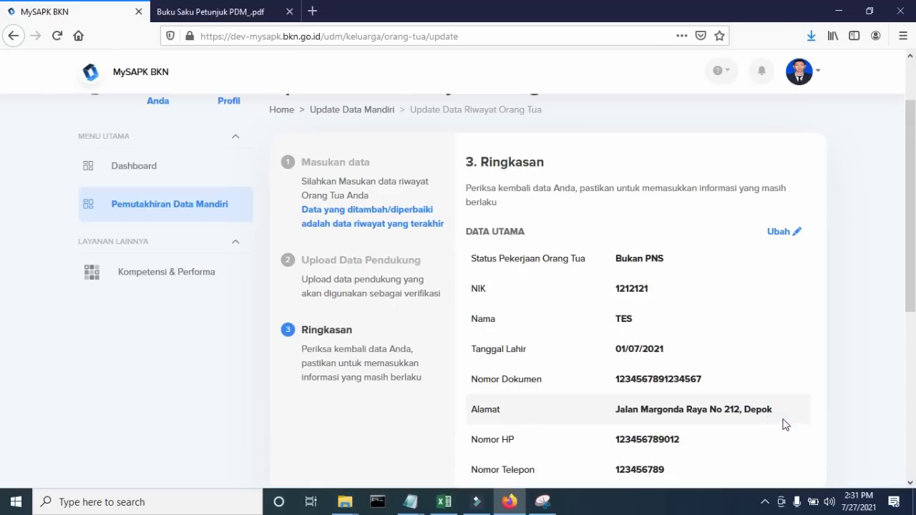
scroll(783, 400, "down", 5)
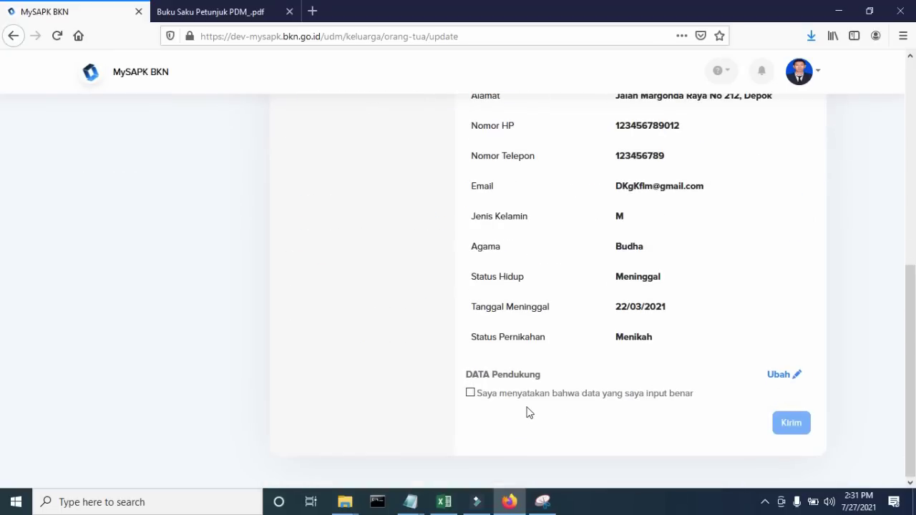
left_click(470, 393)
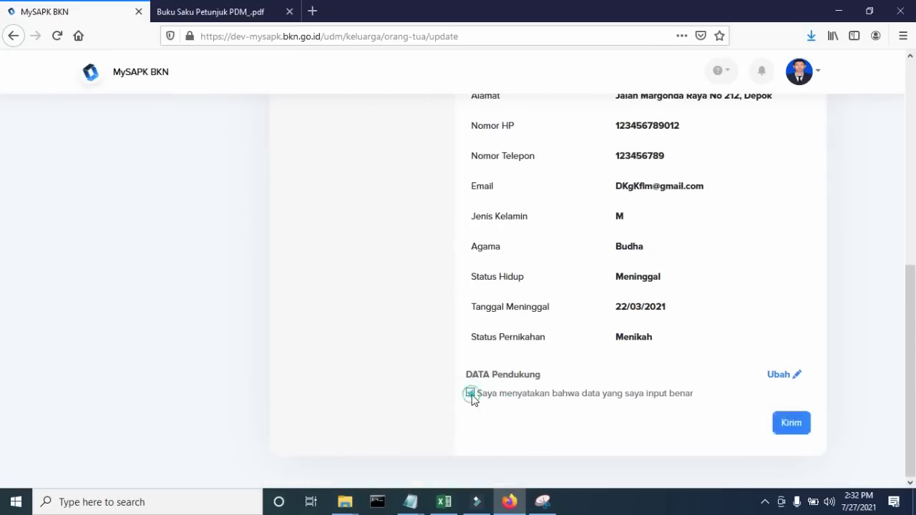
left_click(795, 427)
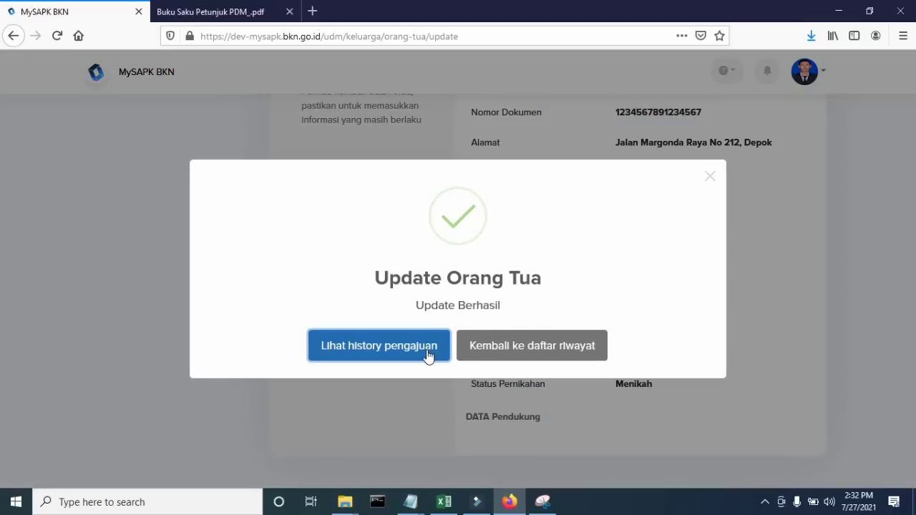
left_click(511, 346)
scroll(572, 337, "down", 3)
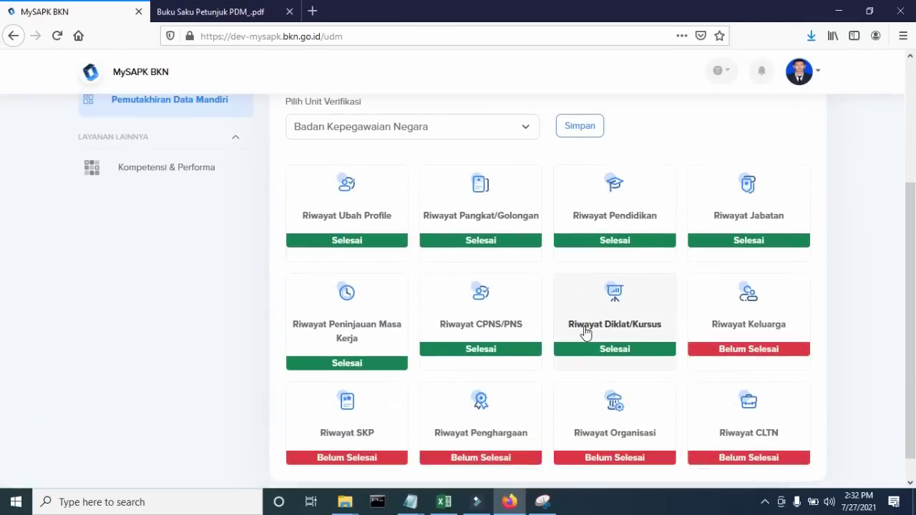
- Open the mother's (Ibu) record in Riwayat Keluarga for editing
left_click(718, 309)
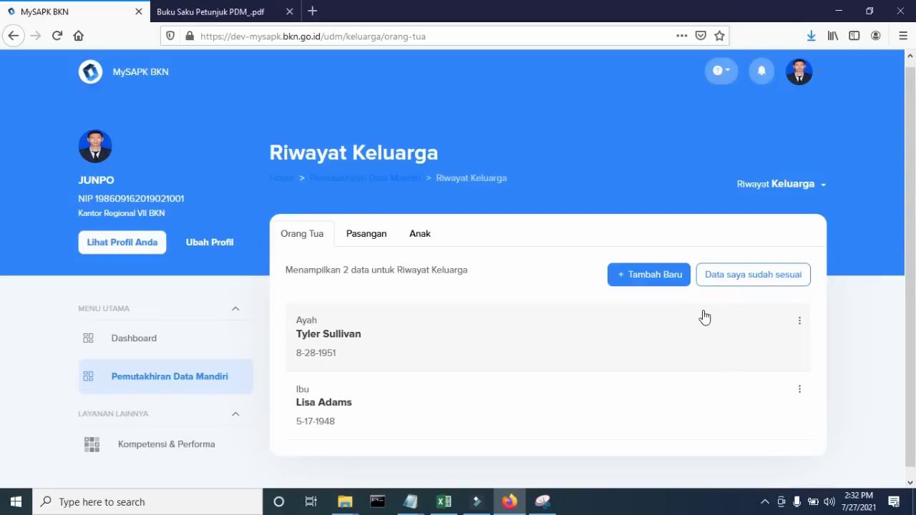
left_click(800, 382)
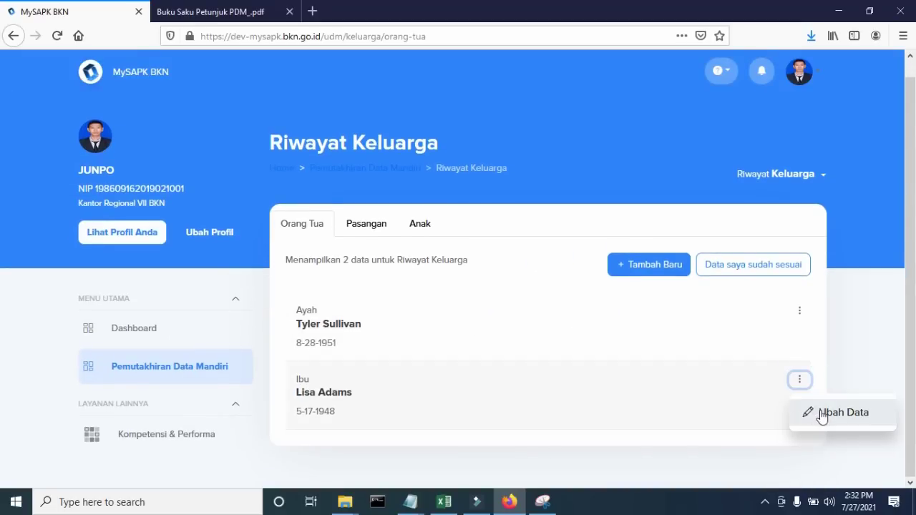
left_click(843, 413)
scroll(694, 334, "down", 3)
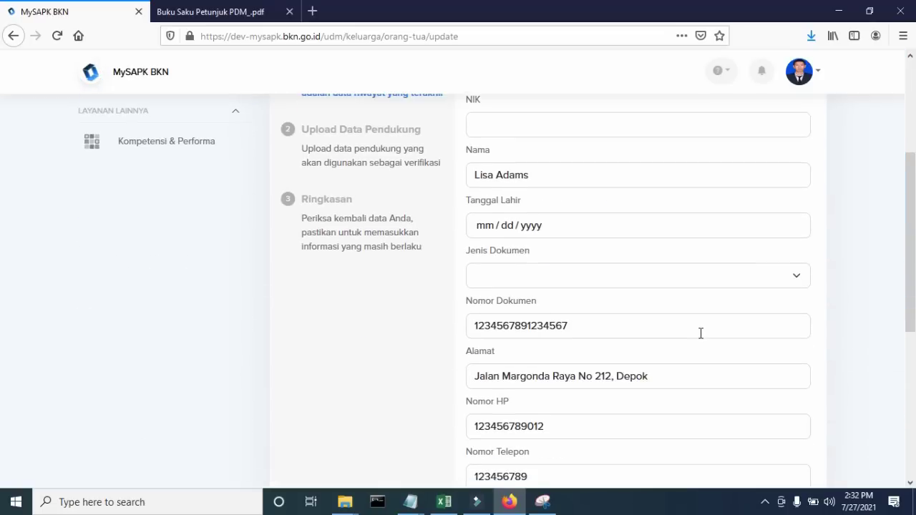
scroll(694, 334, "up", 2)
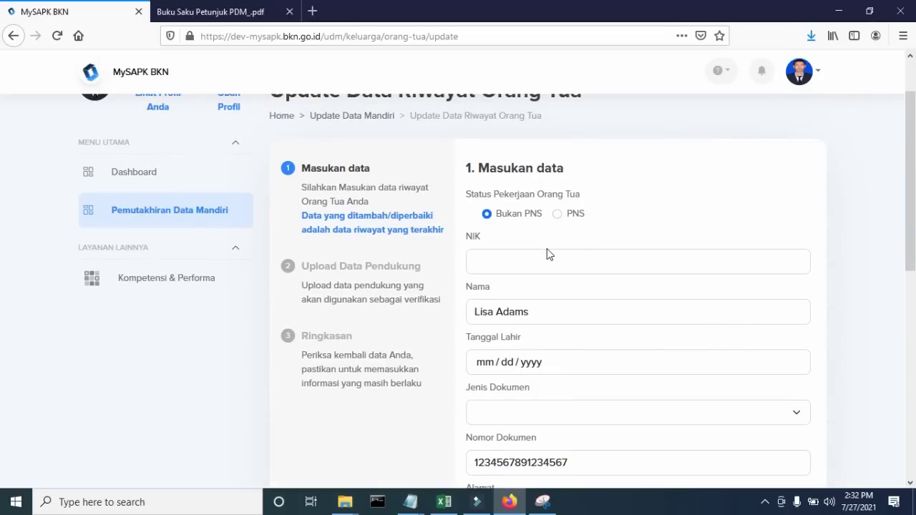
- Enter the mother's NIK and new name, birth date July 6, and document type KTP / KIA
left_click(507, 248)
left_click(507, 256)
type("12121")
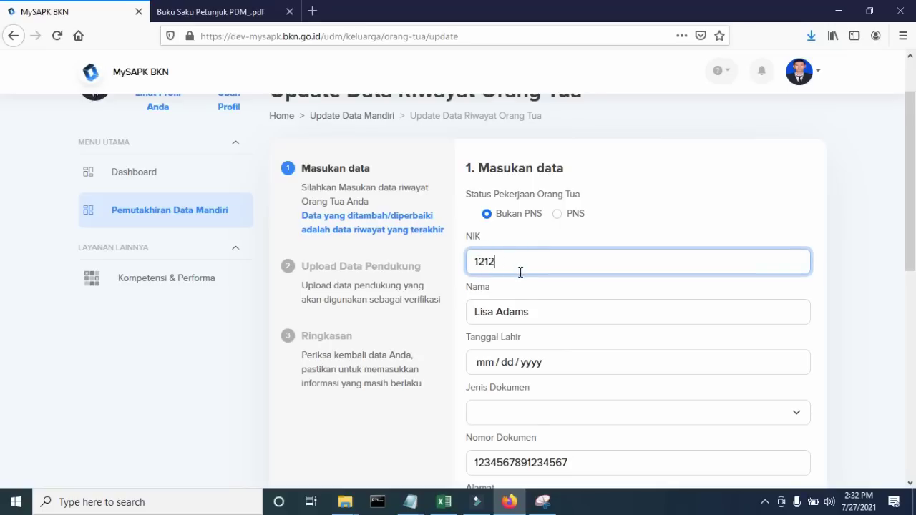
triple_click(576, 316)
type("TES")
scroll(526, 333, "down", 1)
left_click(488, 295)
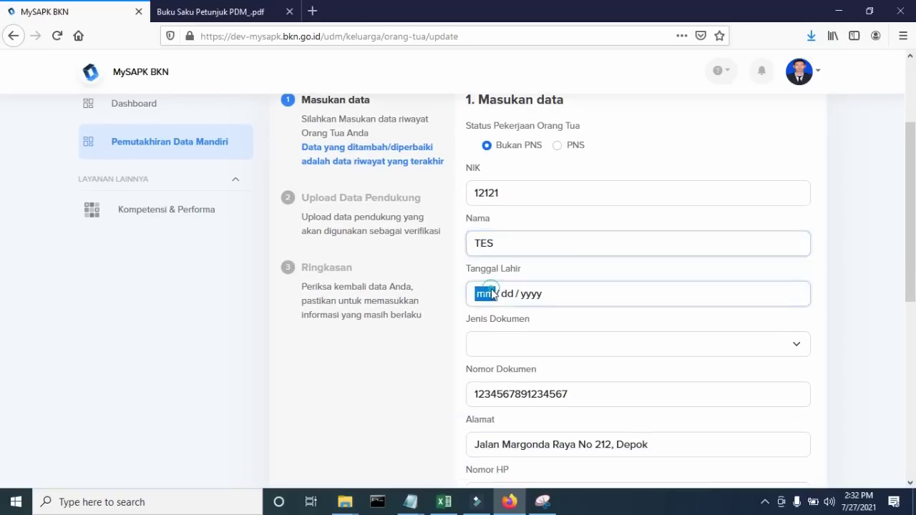
left_click(529, 382)
scroll(533, 335, "down", 3)
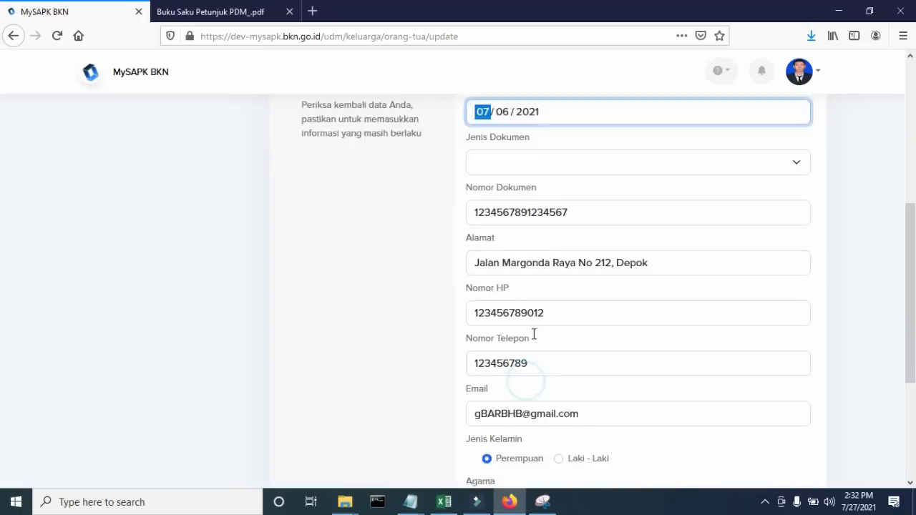
left_click(523, 143)
left_click(526, 160)
scroll(566, 186, "down", 2)
scroll(585, 200, "down", 1)
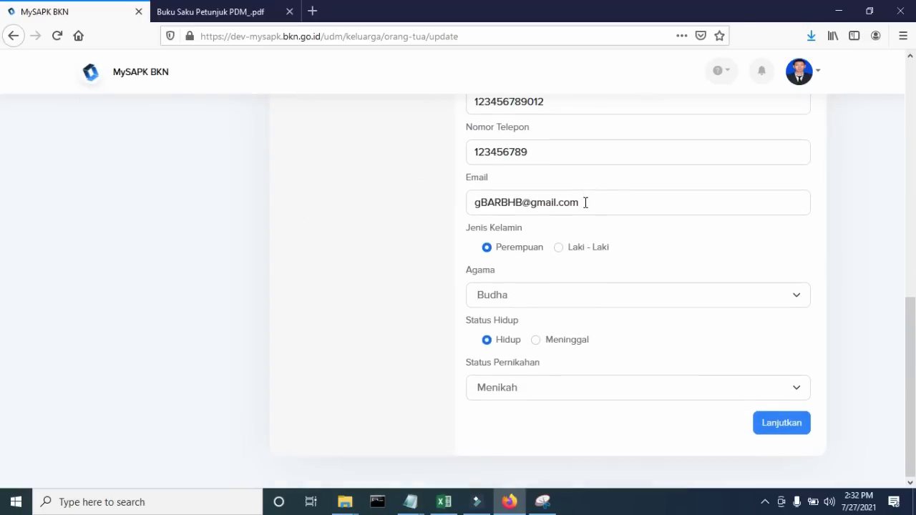
- Continue to the summary, confirm the data is correct, submit, and return to the categories list
left_click(797, 431)
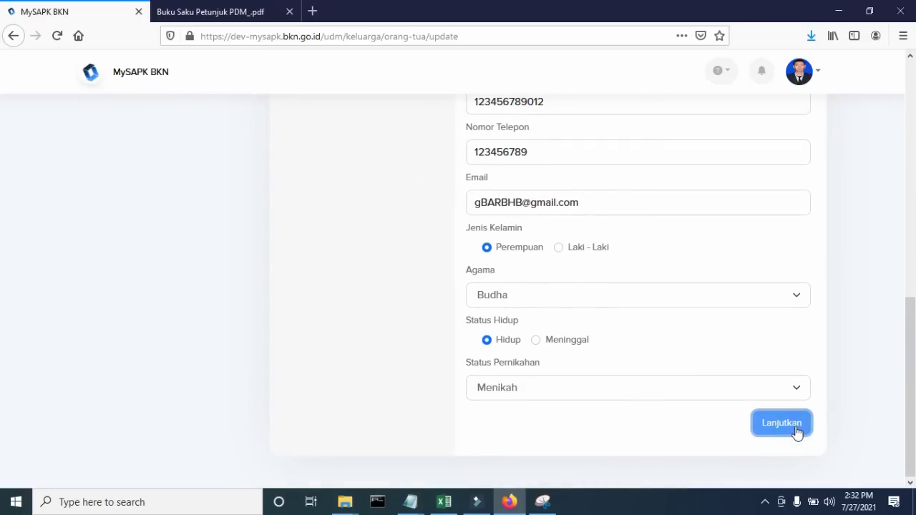
scroll(781, 411, "down", 1)
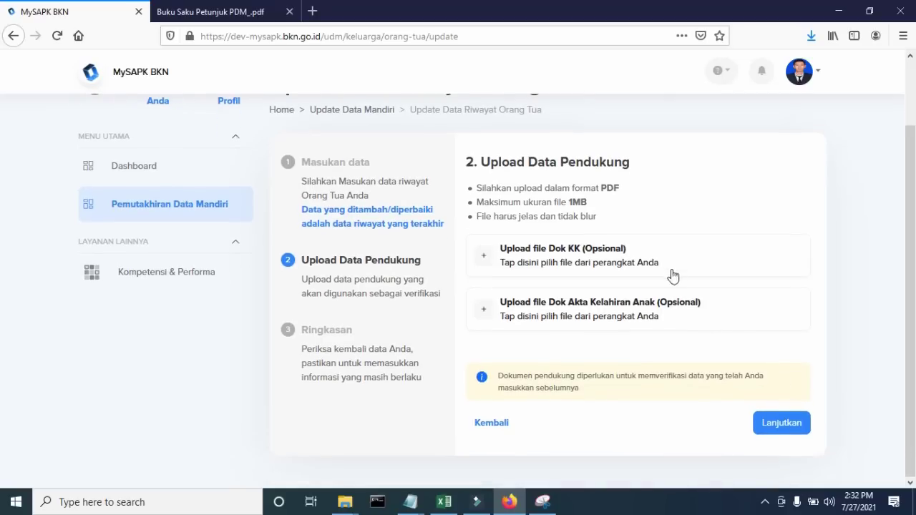
left_click(798, 426)
scroll(795, 401, "down", 4)
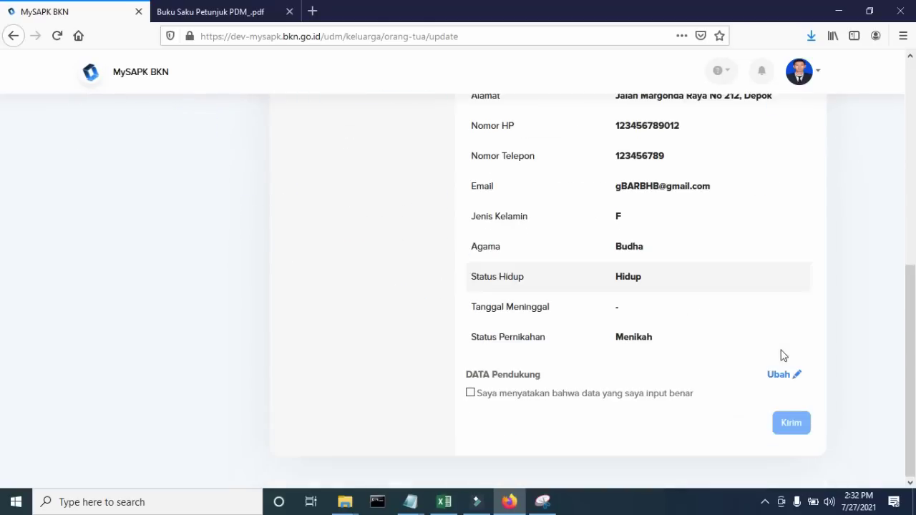
left_click(470, 395)
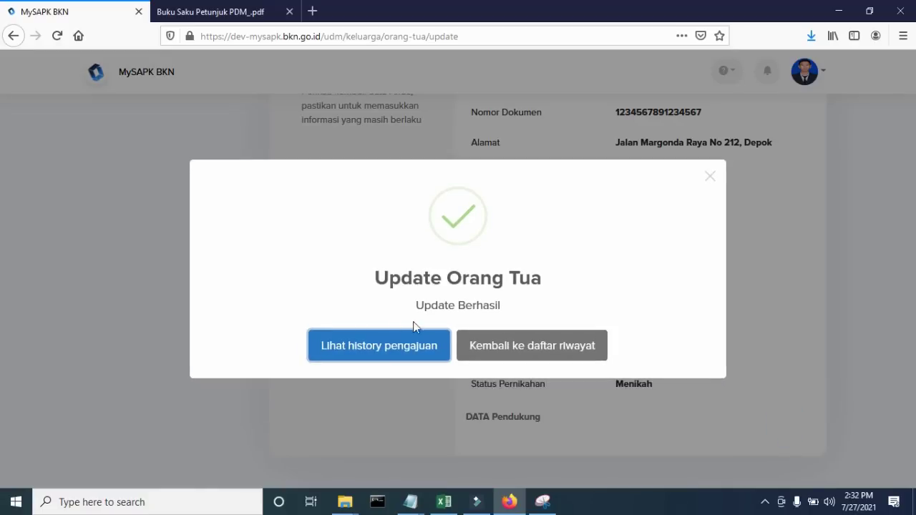
left_click(510, 352)
scroll(521, 349, "down", 2)
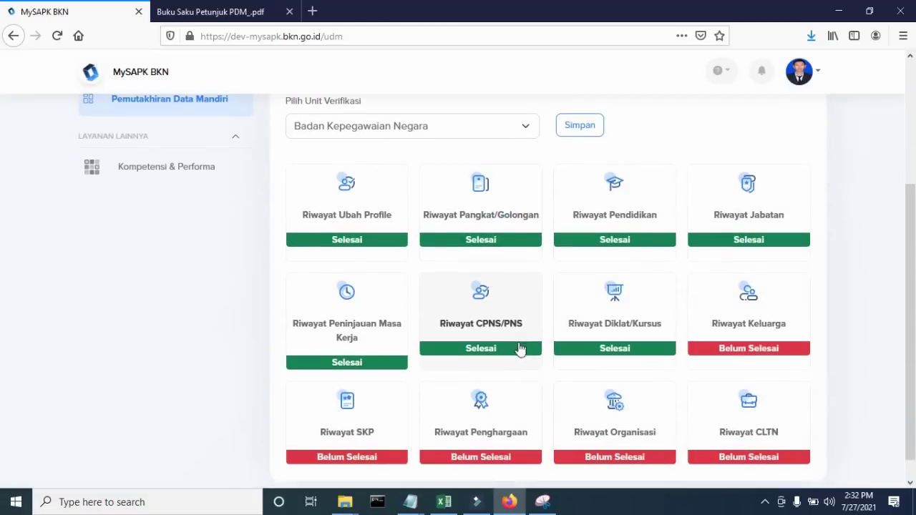
- In Riwayat Keluarga, mark 'Data saya sudah sesuai', view Pasangan and Anak, and return to Orang Tua
left_click(764, 320)
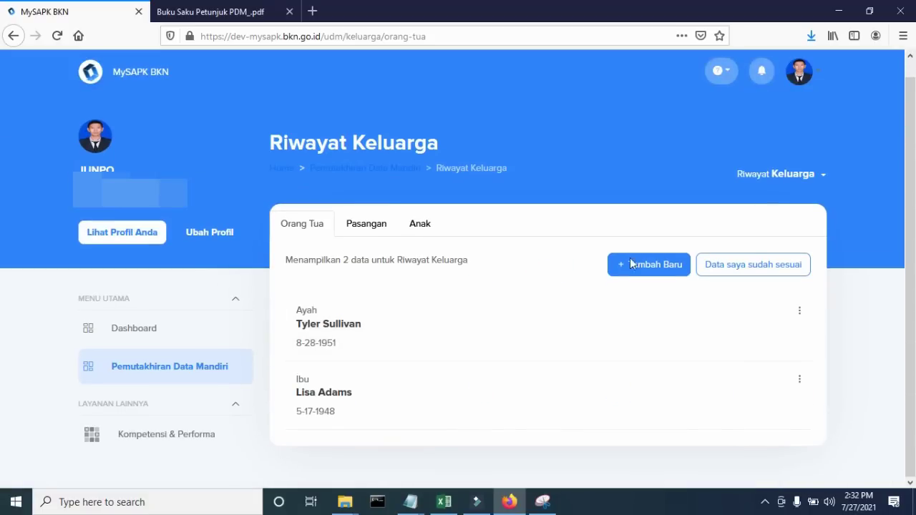
left_click(748, 269)
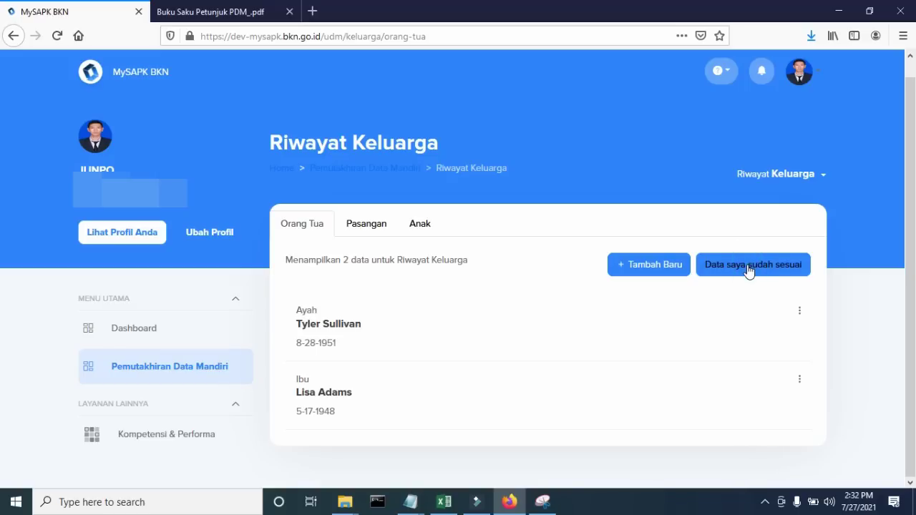
left_click(378, 227)
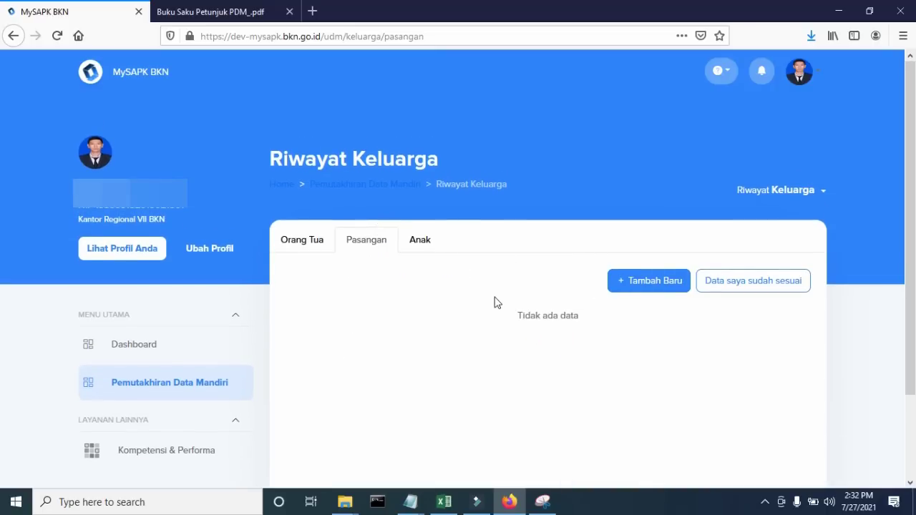
left_click(423, 241)
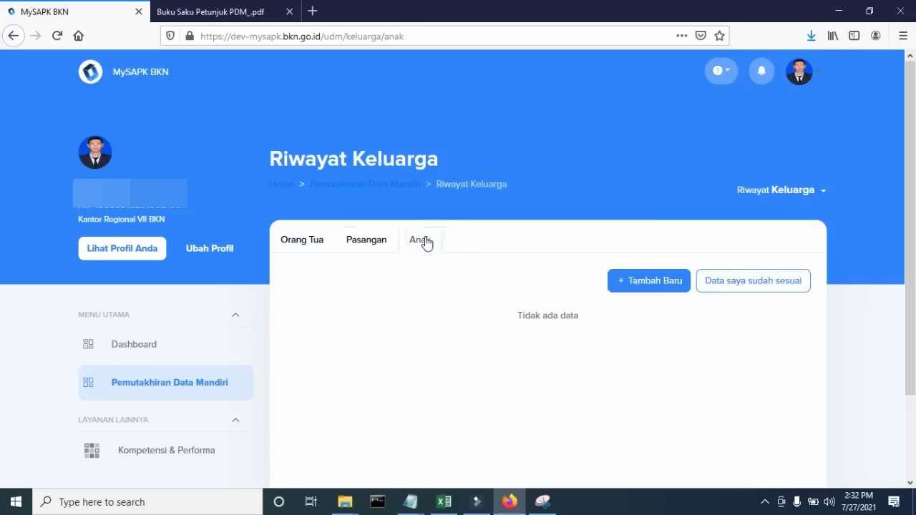
left_click(313, 241)
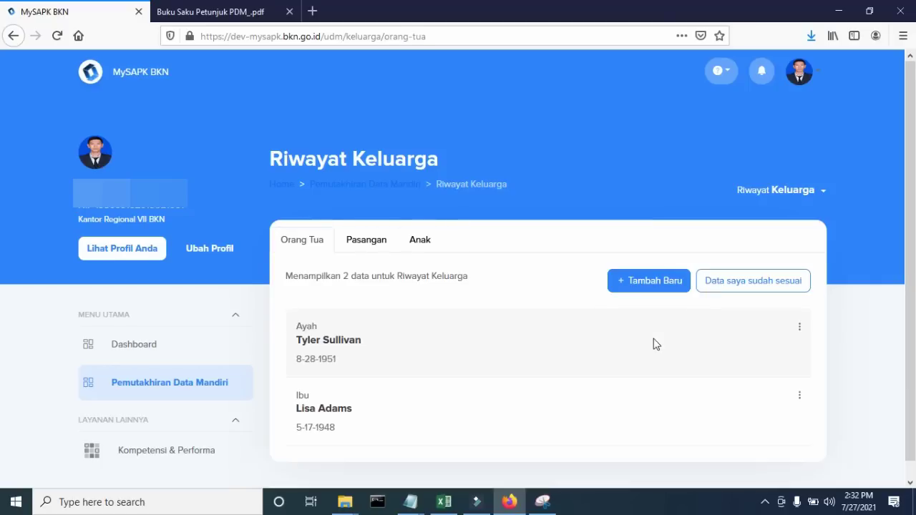
scroll(653, 344, "down", 1)
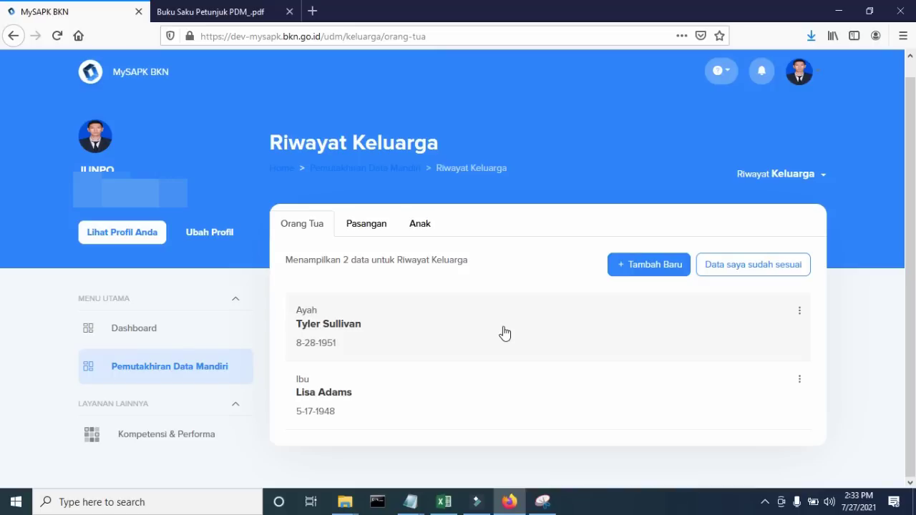
- Review the Pasangan and Anak family entries, then go back to the Orang Tua list
left_click(378, 230)
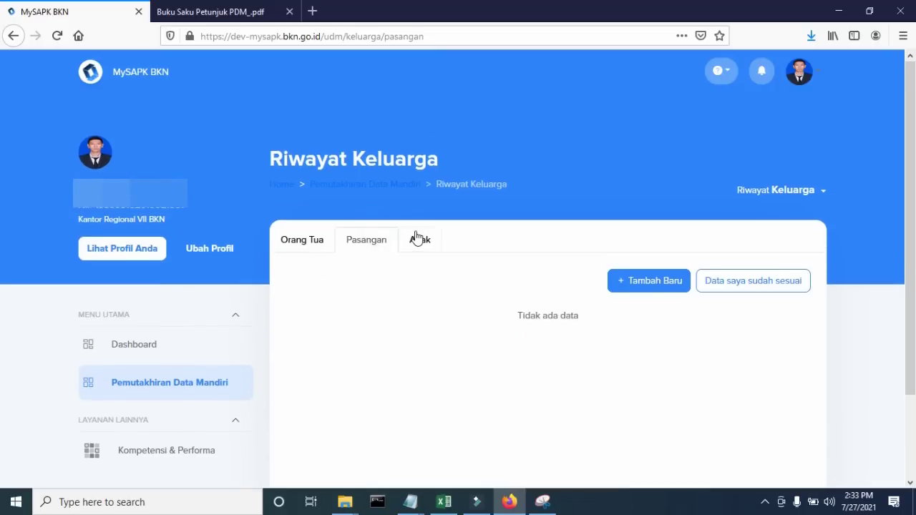
left_click(418, 241)
left_click(325, 247)
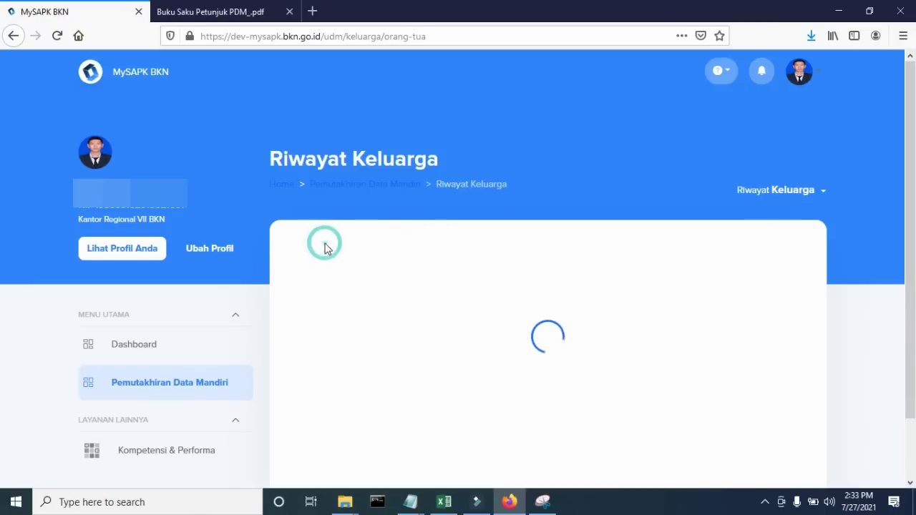
- Confirm the family data is already correct, then glance at the PDM guide PDF
left_click(773, 267)
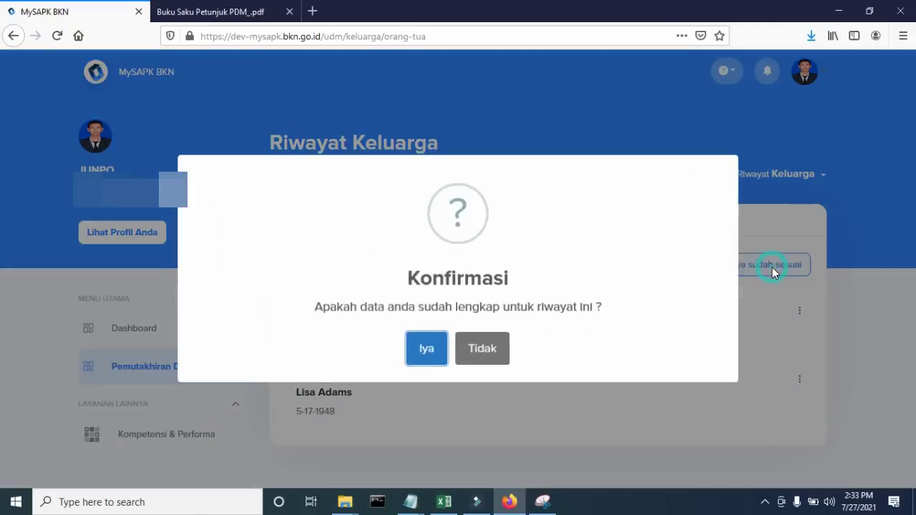
left_click(422, 354)
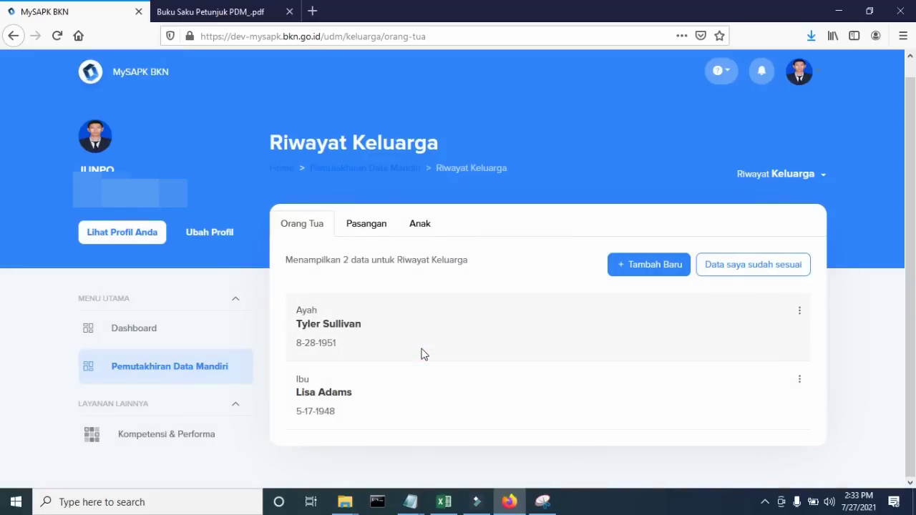
scroll(339, 360, "down", 3)
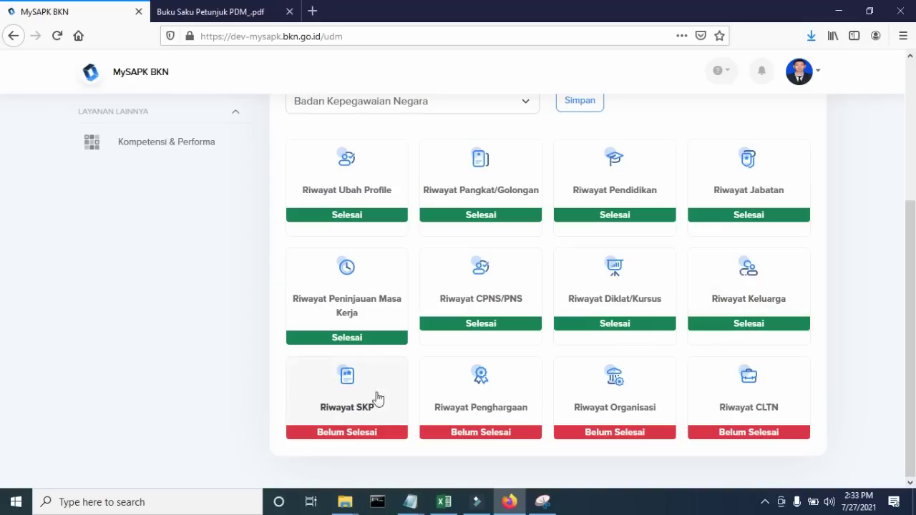
left_click(195, 11)
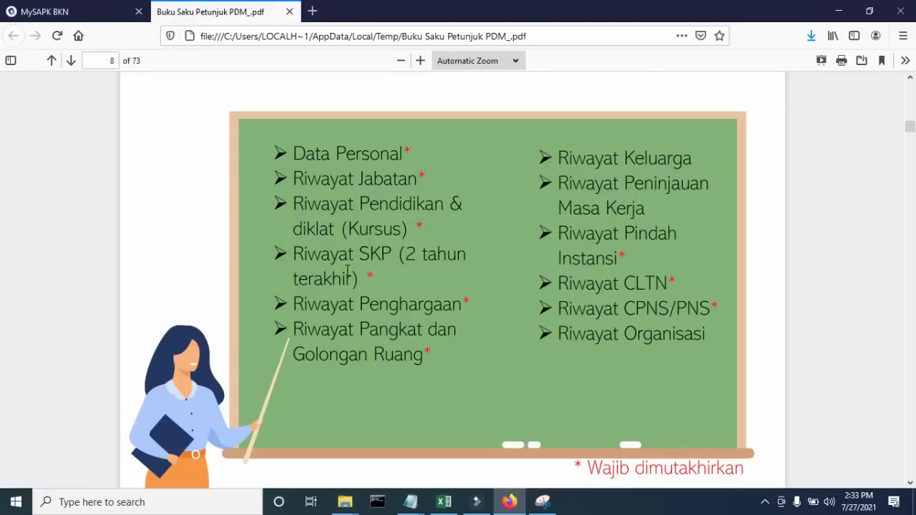
left_click(94, 8)
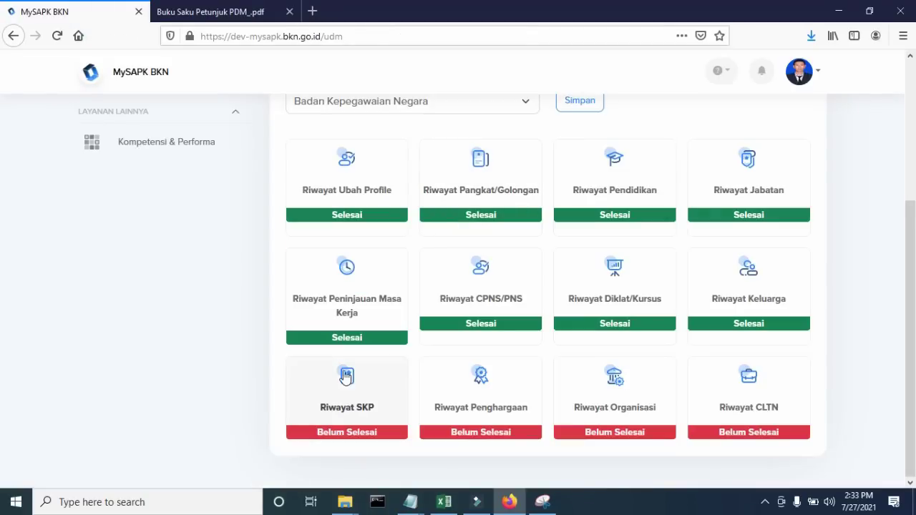
- Start a new Riwayat SKP record for 2019 with position type Jabatan Fungsional Tertentu
left_click(364, 392)
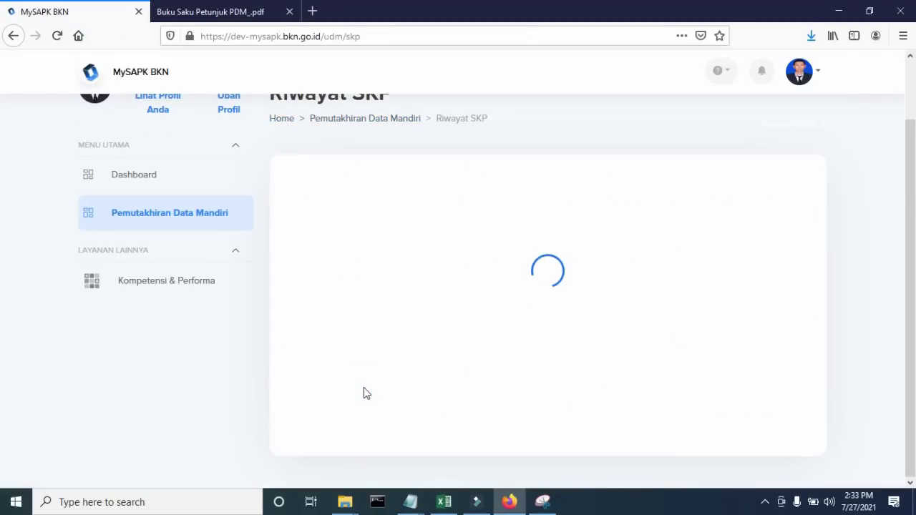
scroll(363, 389, "down", 3)
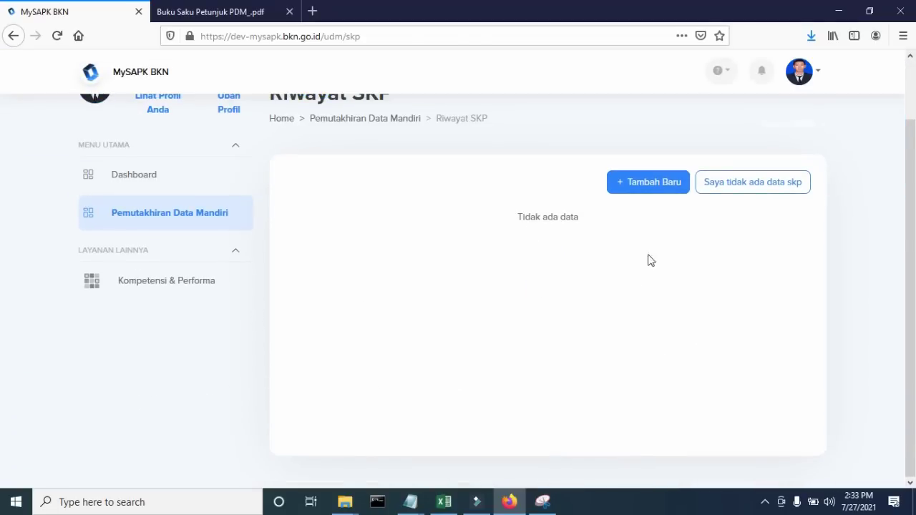
left_click(633, 191)
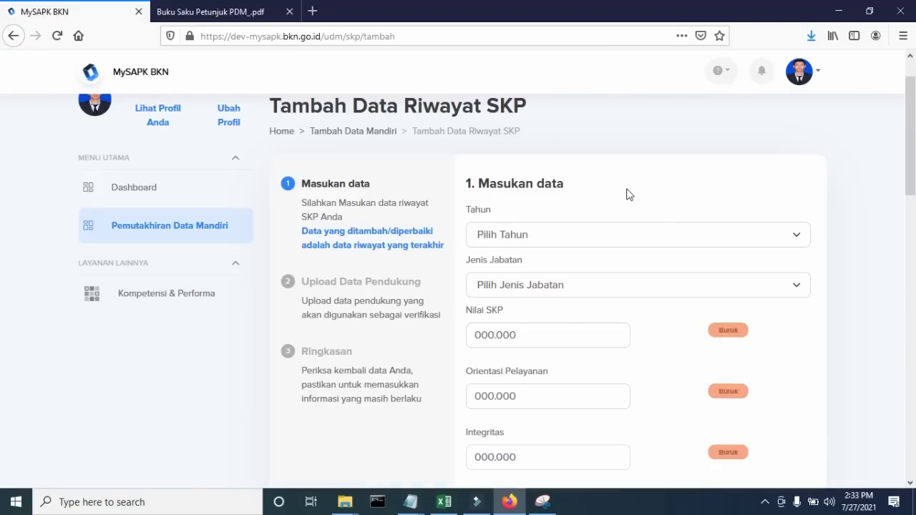
left_click(558, 233)
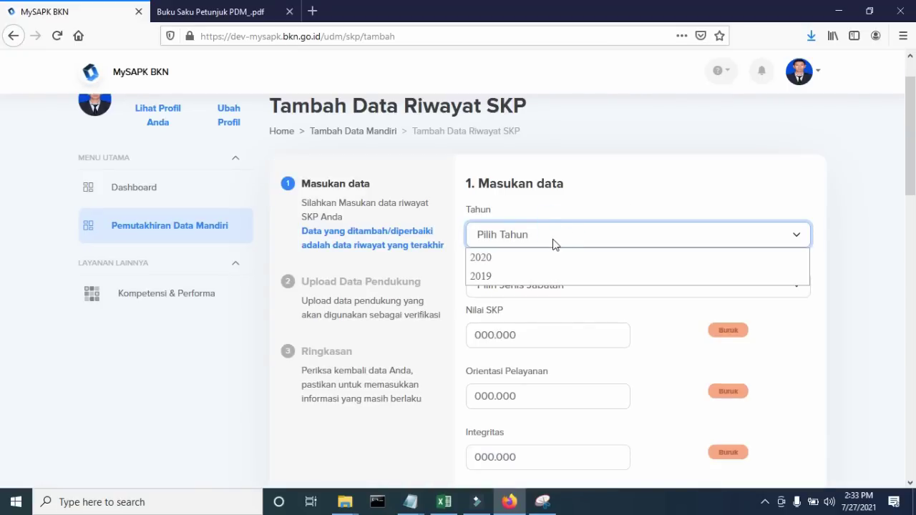
left_click(527, 276)
scroll(537, 265, "down", 1)
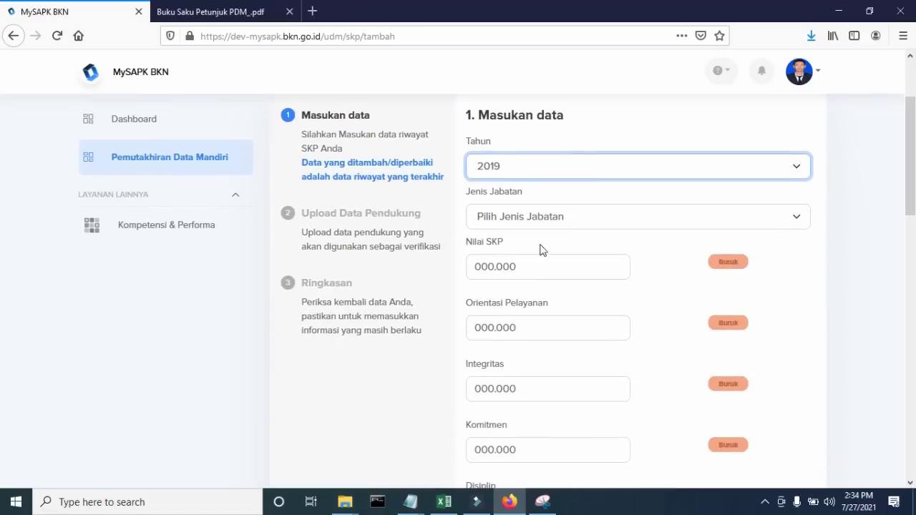
left_click(542, 219)
left_click(541, 259)
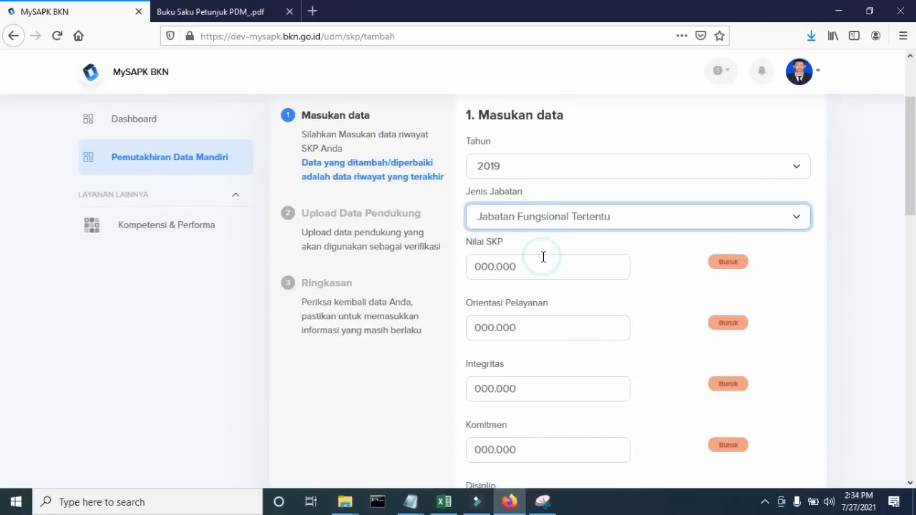
- Enter 89 for Nilai SKP and each behaviour score, giving prestasi 81.880
left_click(540, 265)
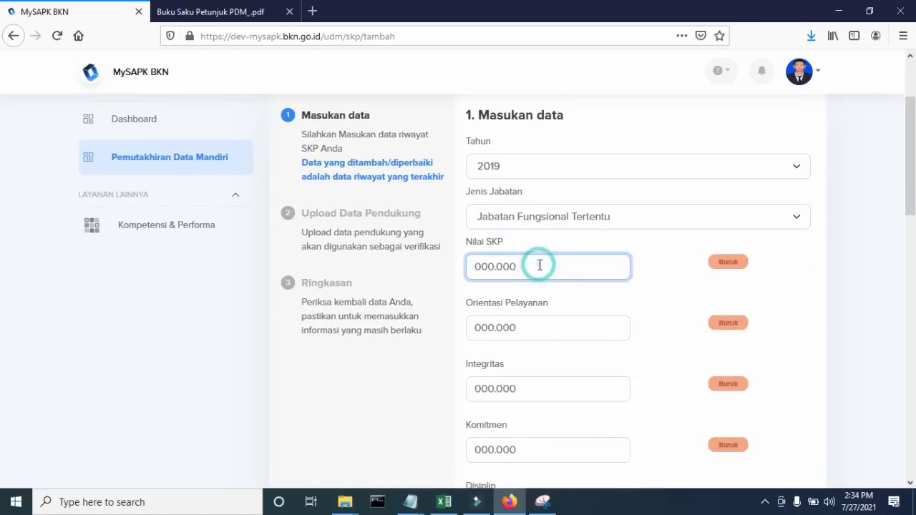
type("89")
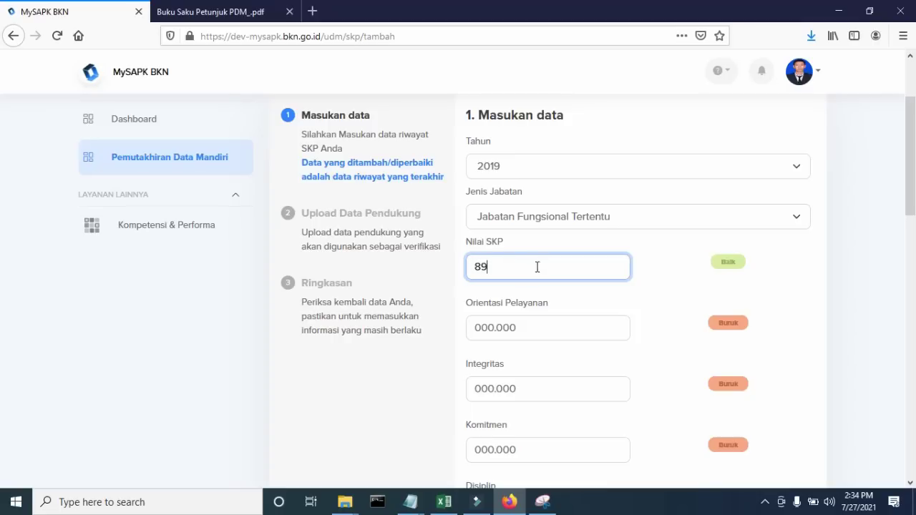
left_click(537, 327)
type("89")
scroll(544, 327, "down", 2)
left_click(512, 256)
type("89")
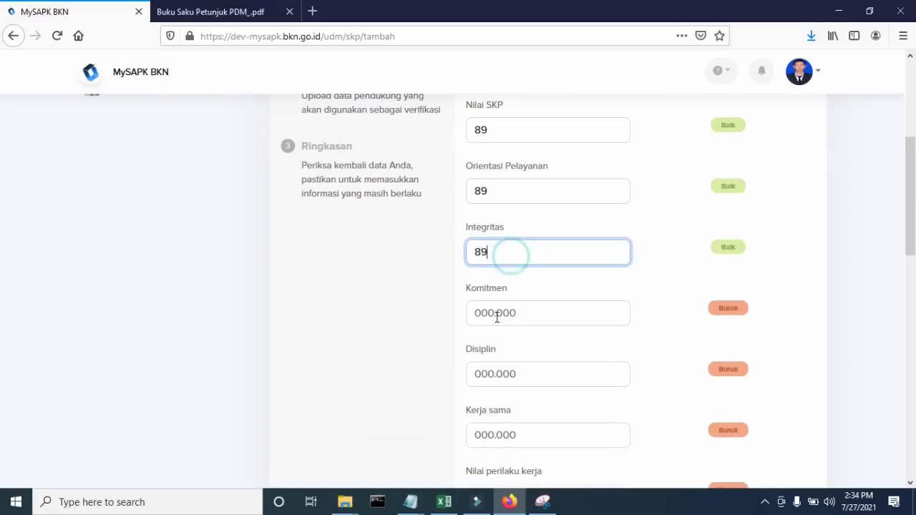
left_click(494, 313)
type("89")
left_click(503, 371)
type("89")
left_click(499, 433)
type("89")
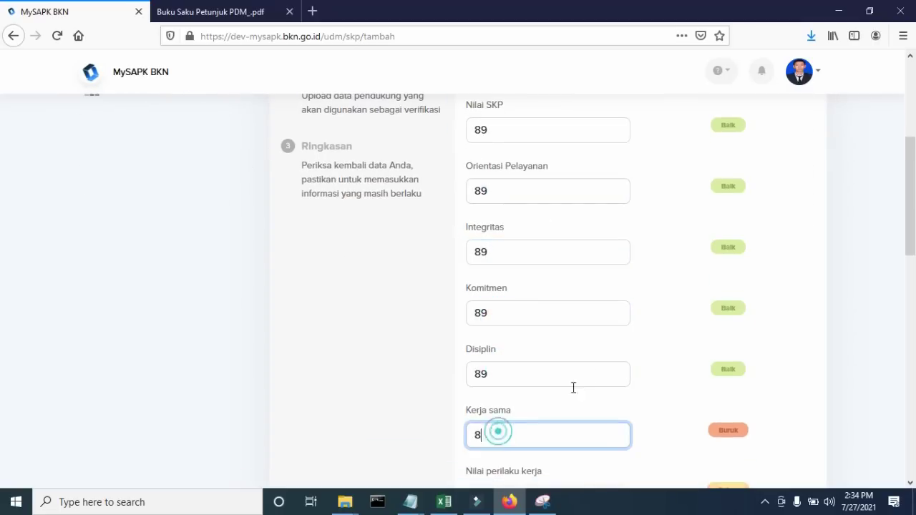
scroll(565, 370, "down", 2)
scroll(533, 363, "down", 1)
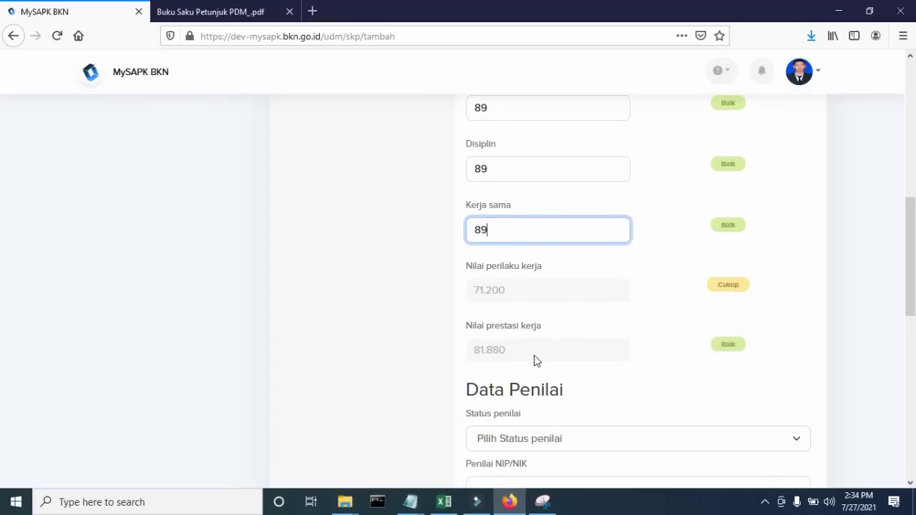
scroll(607, 225, "up", 2)
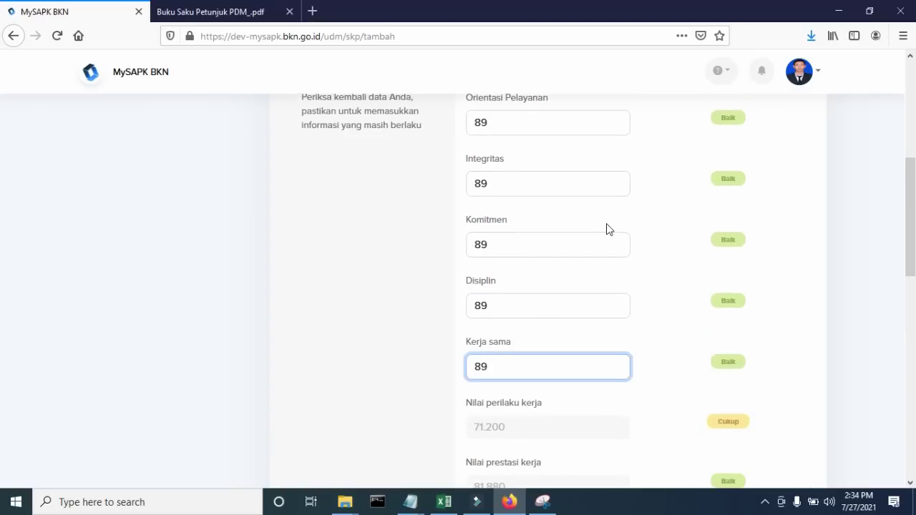
scroll(607, 229, "up", 1)
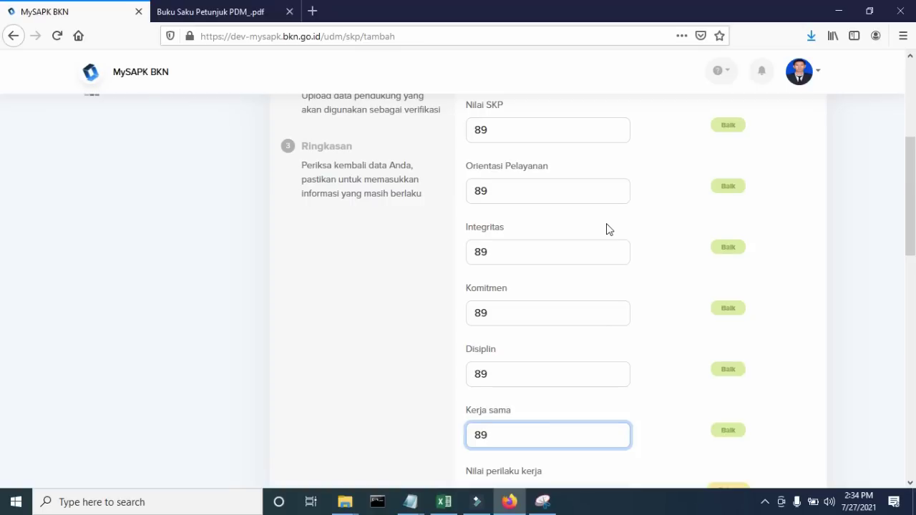
scroll(607, 229, "up", 2)
scroll(607, 227, "down", 5)
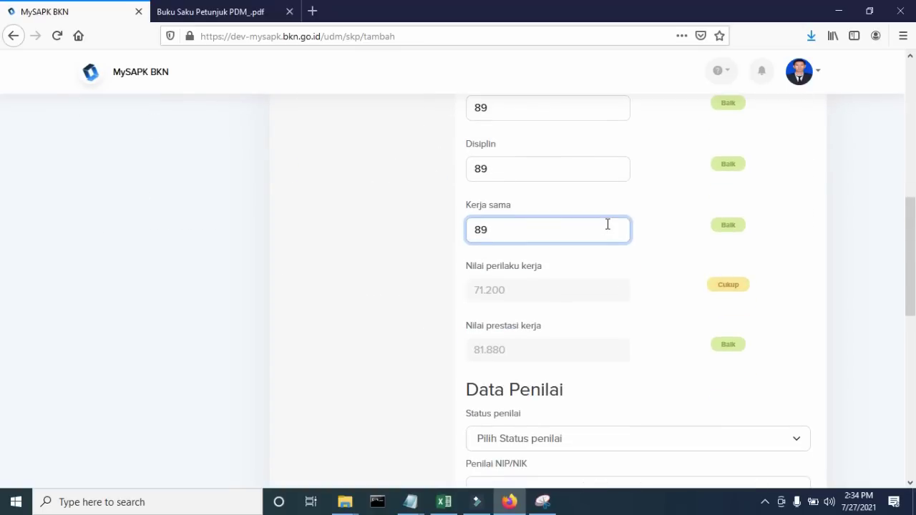
scroll(607, 226, "down", 4)
- Set the assessor's status to PNS and enter the assessor's NIP/NIK and name
left_click(547, 166)
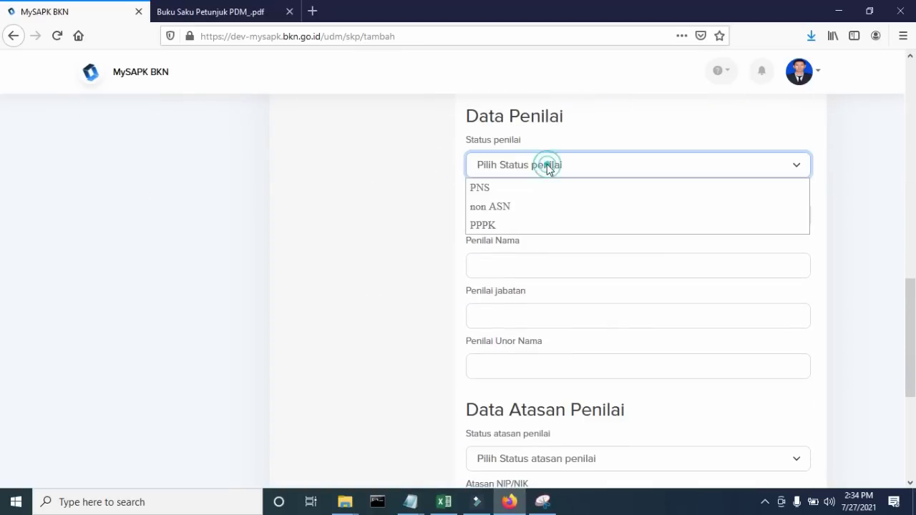
left_click(527, 189)
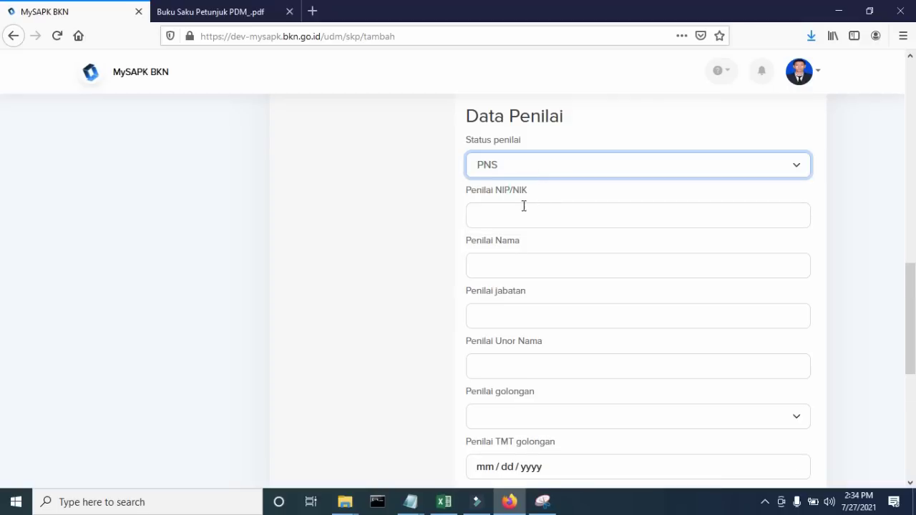
left_click(523, 207)
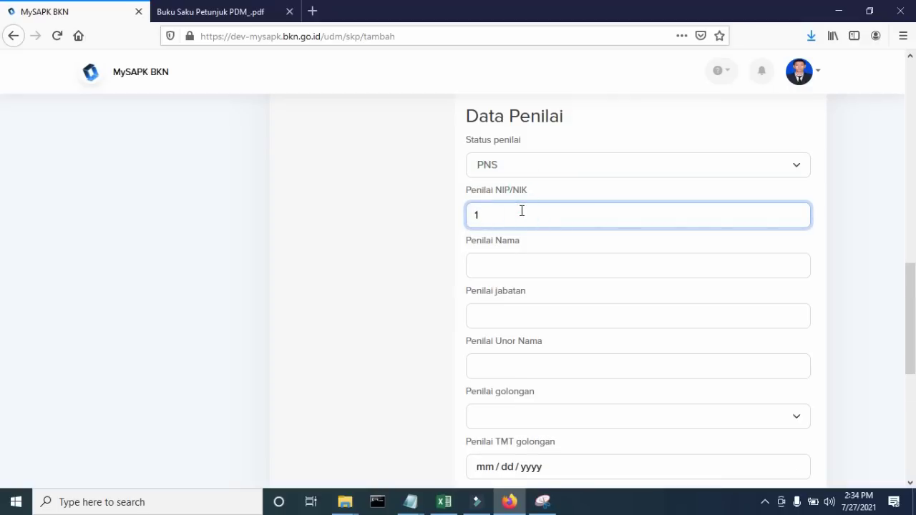
scroll(530, 193, "down", 2)
left_click(548, 131)
type("j")
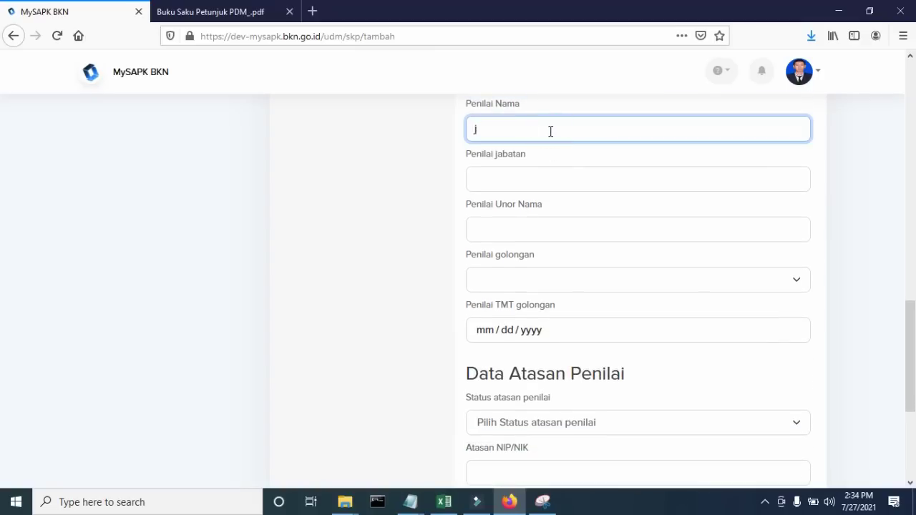
type("unpo")
- Enter the assessor's position 'pranata komputer madya' and unit 'badan kepegawaian negara'
left_click(578, 183)
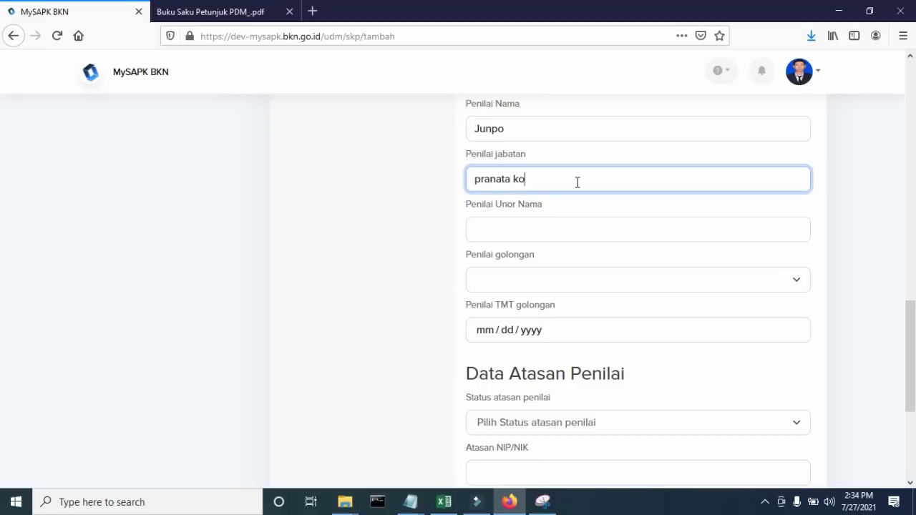
type("pranata komputer madya")
left_click(565, 230)
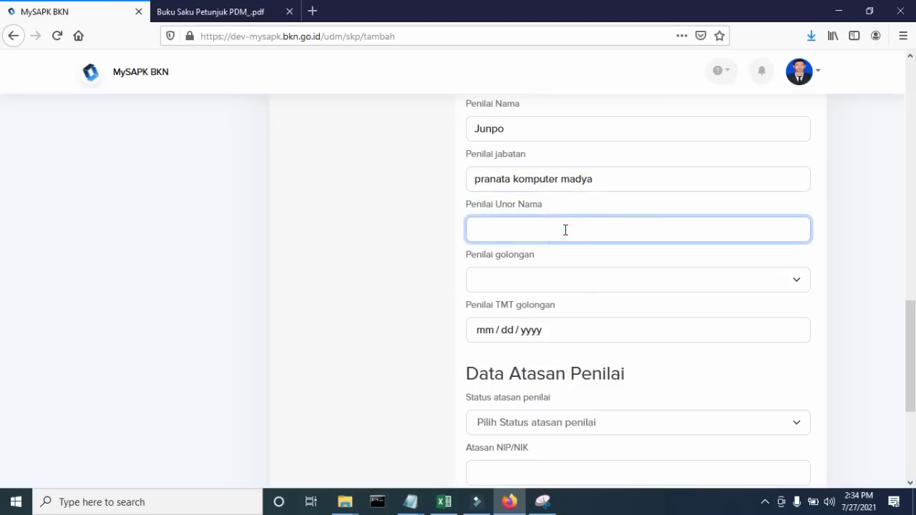
type("badan kepegawaian negara")
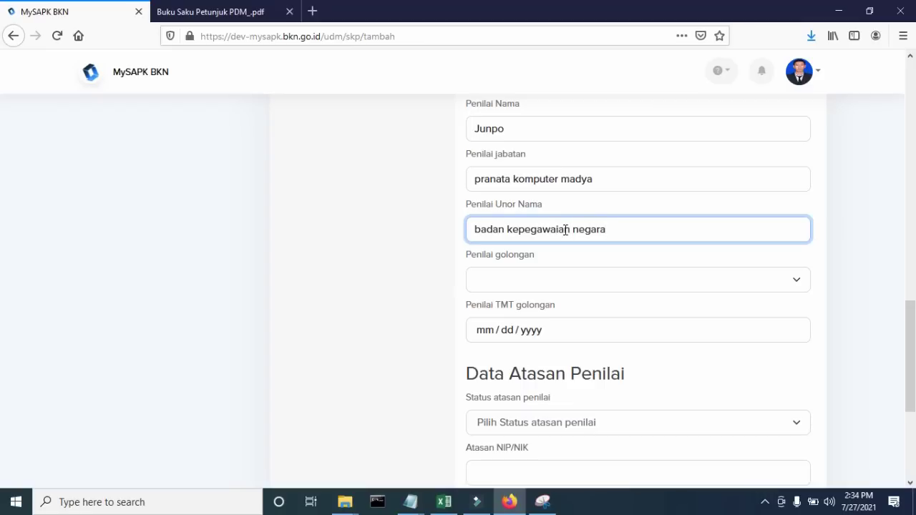
- Set the assessor's golongan to IV/a and TMT golongan to 07/06/2021
left_click(539, 280)
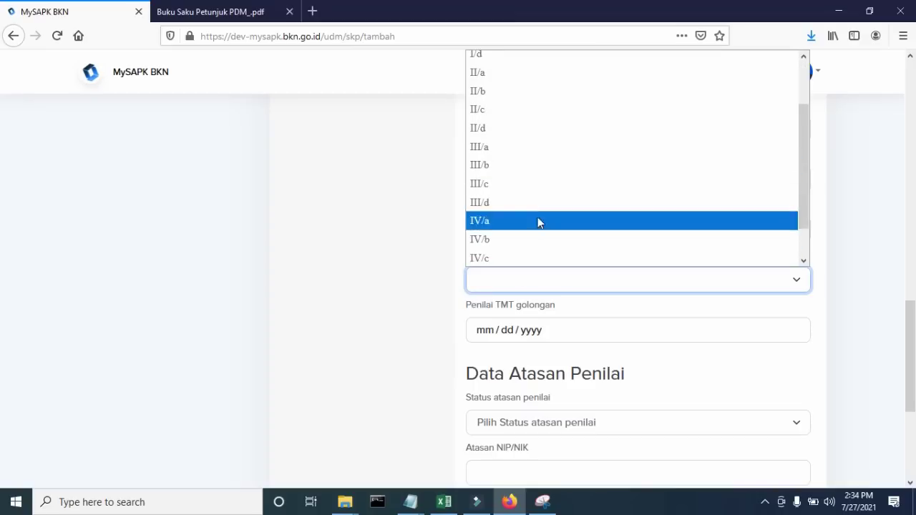
left_click(519, 183)
scroll(520, 185, "down", 2)
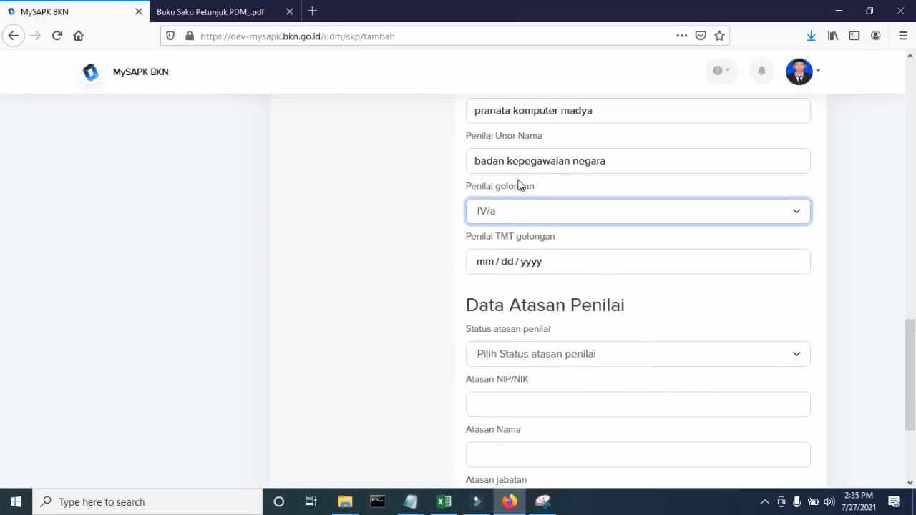
scroll(519, 185, "down", 2)
left_click(489, 196)
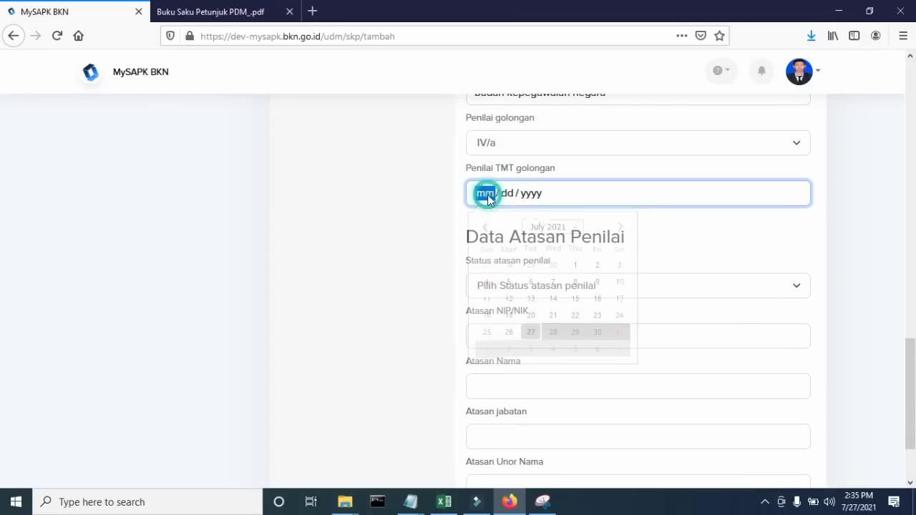
left_click(531, 282)
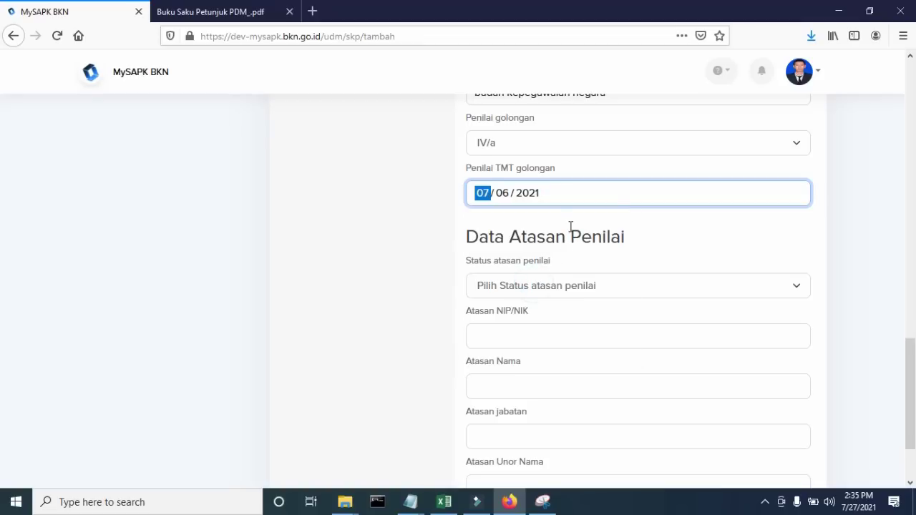
scroll(503, 192, "up", 2)
scroll(554, 205, "down", 5)
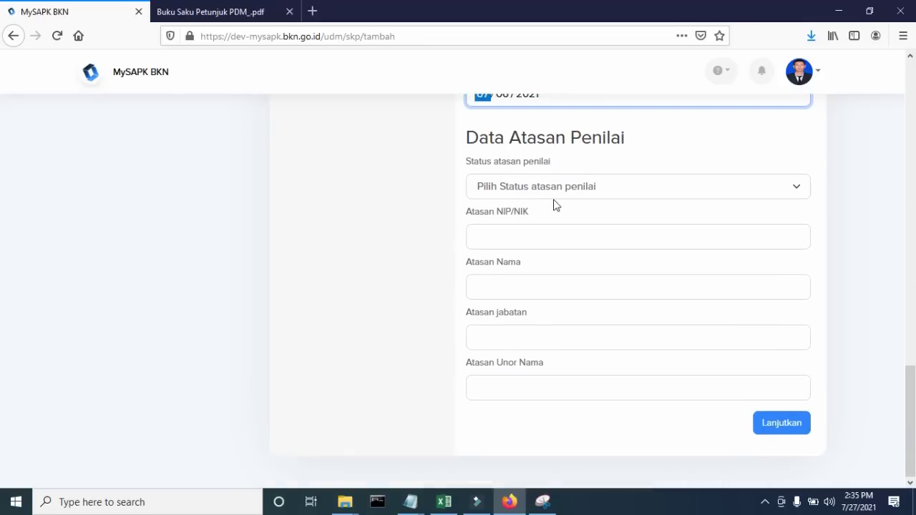
- Set the supervisor's status to PNS and enter the supervisor's NIP/NIK and name
left_click(560, 190)
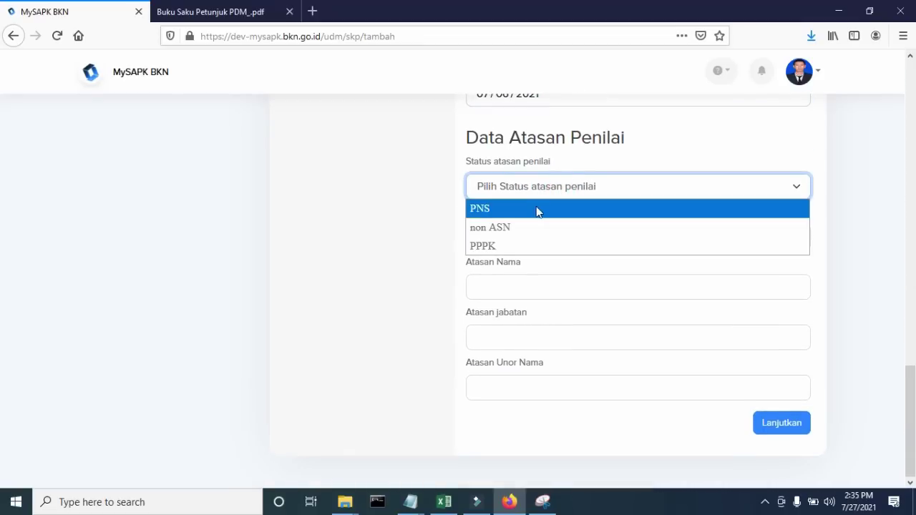
left_click(536, 207)
scroll(536, 208, "down", 2)
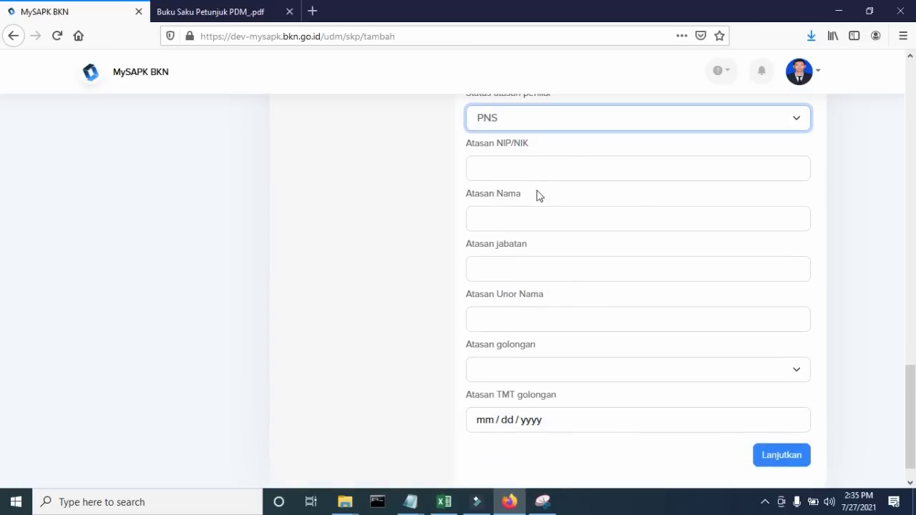
left_click(533, 164)
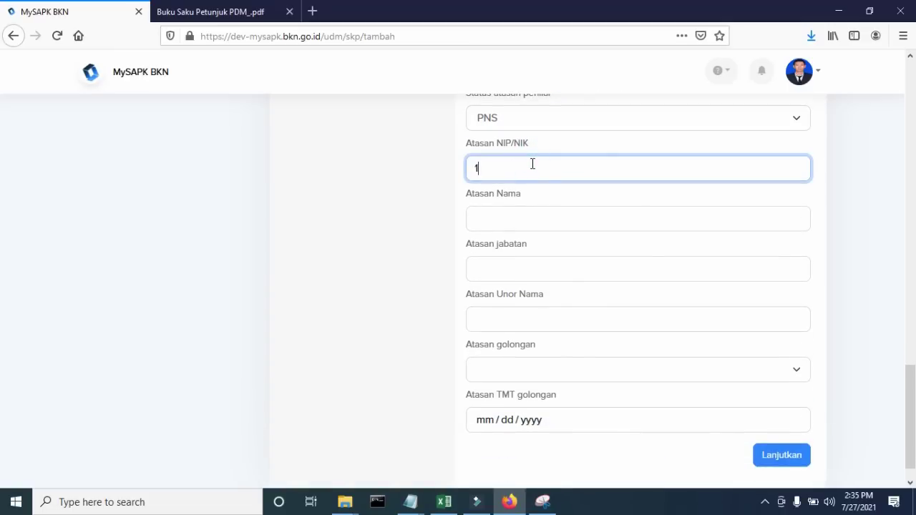
left_click(534, 221)
type("Junpo Lagi")
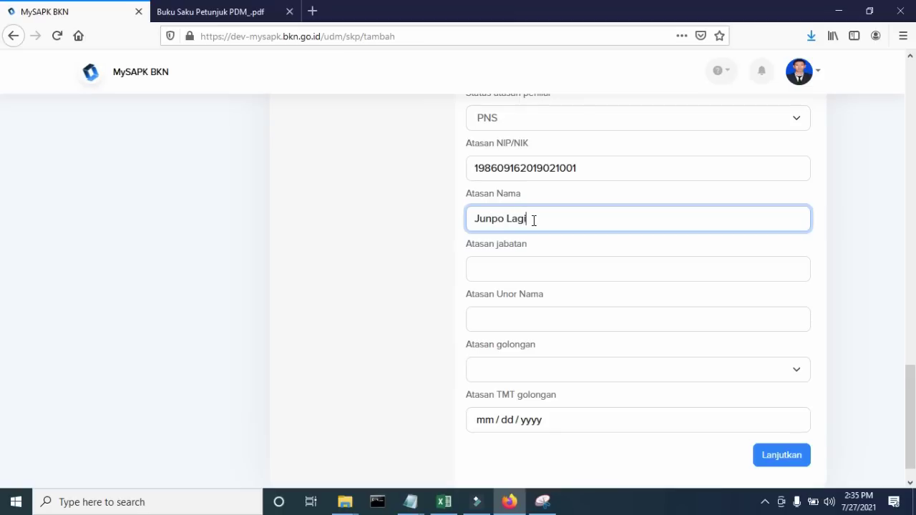
- Enter the supervisor's position Kabid Inka and unit badan kepegawaian negara
key("Tab")
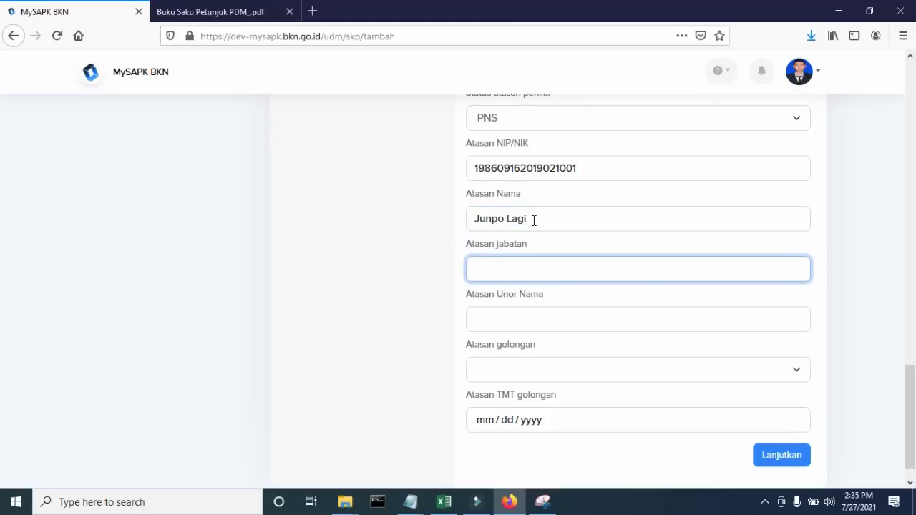
type("Kepada")
key("BackSpace")
key("BackSpace")
key("BackSpace")
key("BackSpace")
key("Tab")
left_click(537, 321)
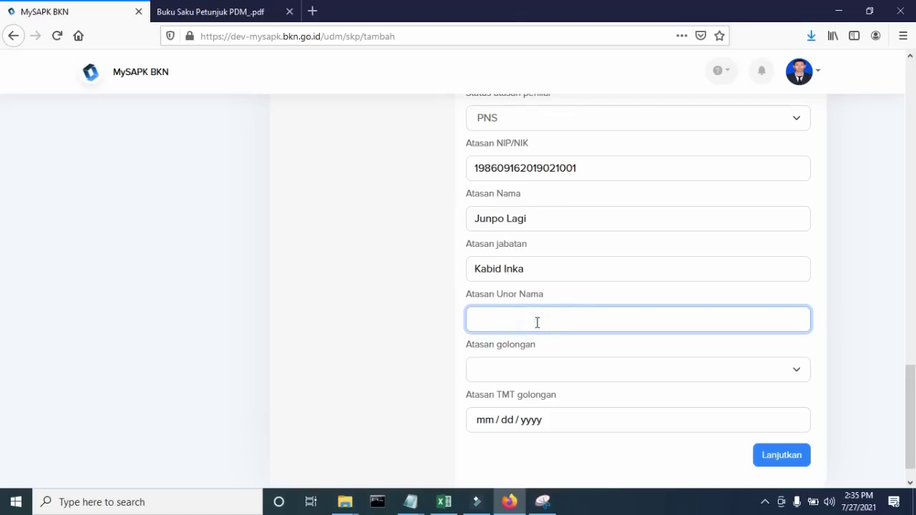
type("bandan kepegawaian negara")
- Set the supervisor's golongan to IV/b and TMT to 07/01/2021, then continue
scroll(544, 365, "down", 1)
left_click(551, 327)
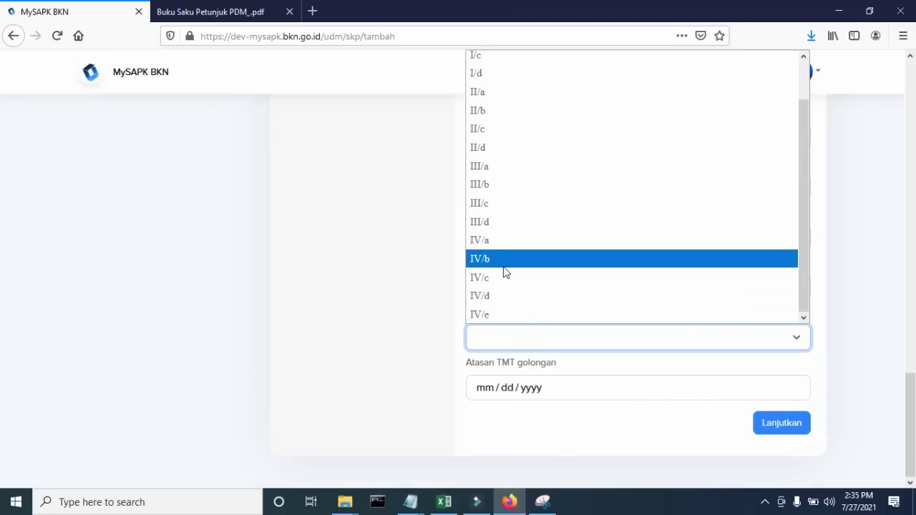
left_click(506, 262)
left_click(484, 388)
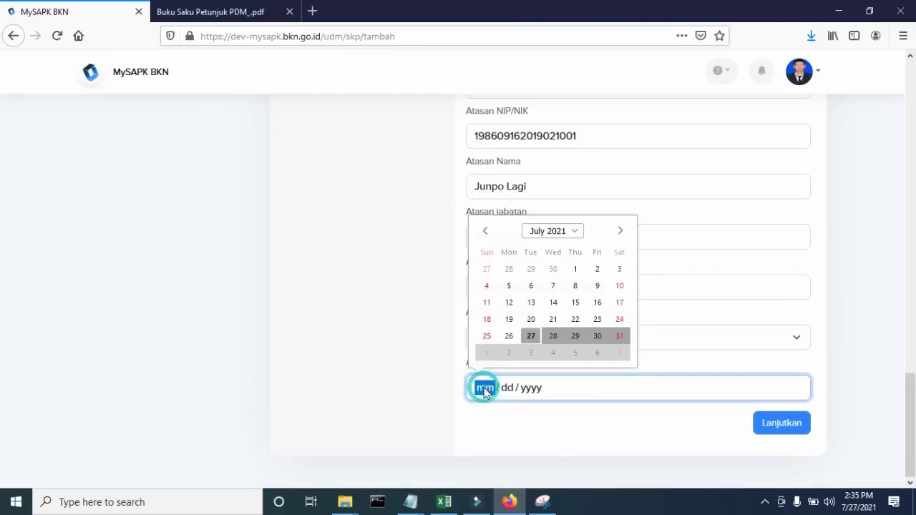
left_click(575, 270)
scroll(696, 230, "up", 3)
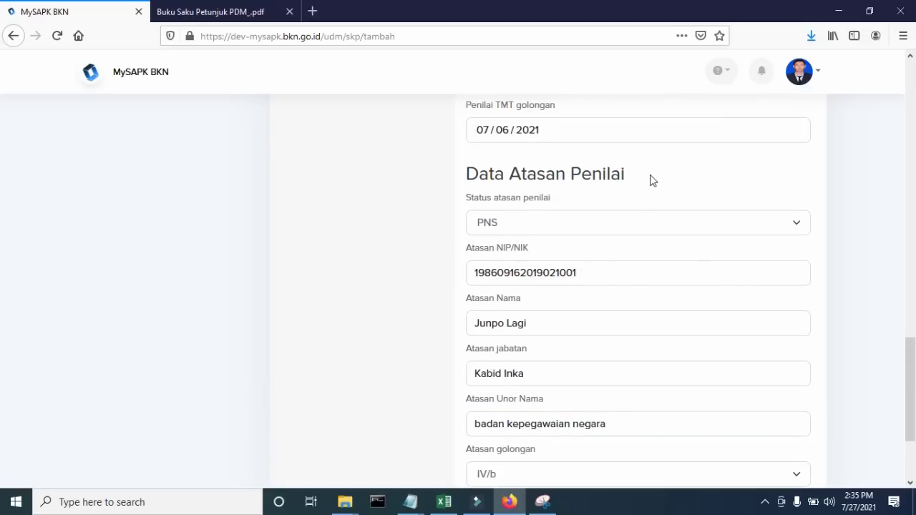
scroll(650, 178, "down", 3)
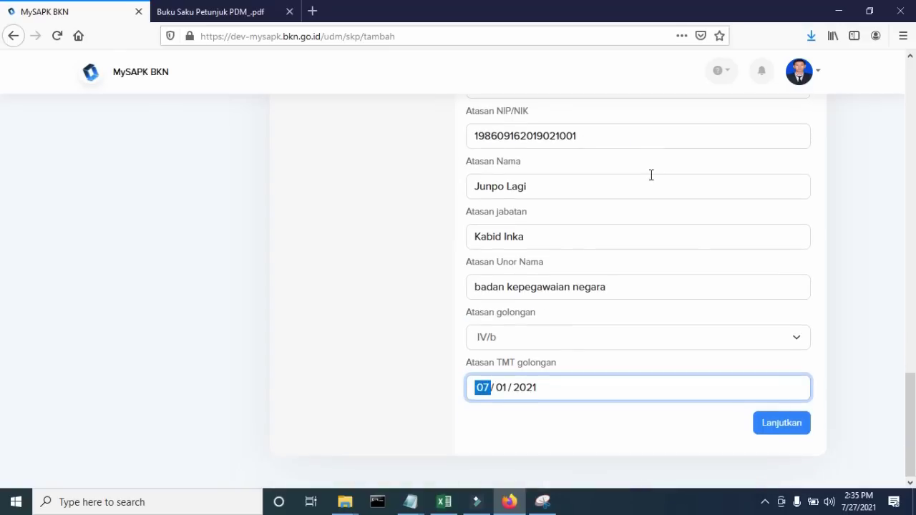
left_click(782, 423)
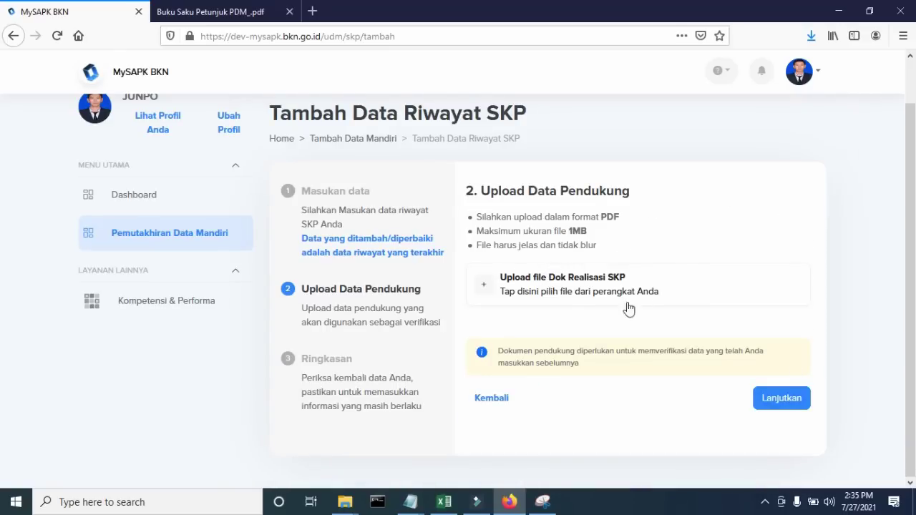
- Upload Contoh-DOKUMEN2.pdf as the SKP realisation document
left_click(598, 295)
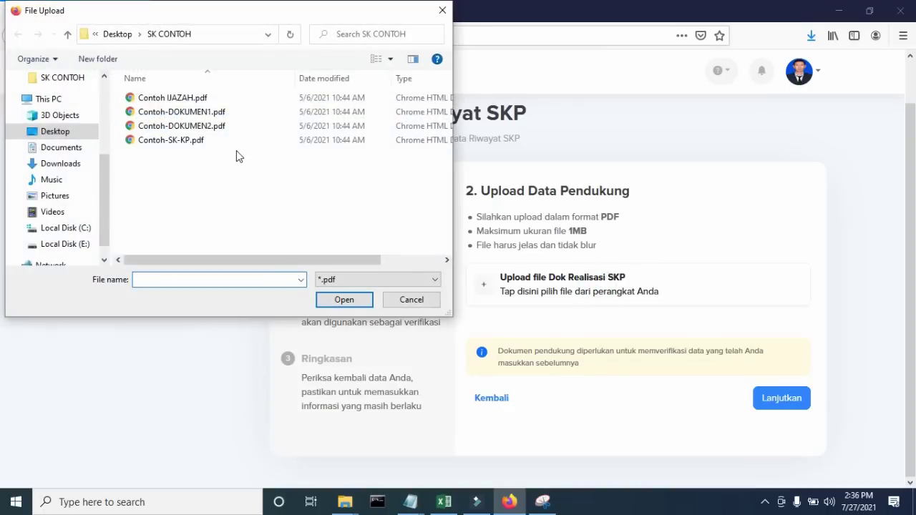
left_click(199, 142)
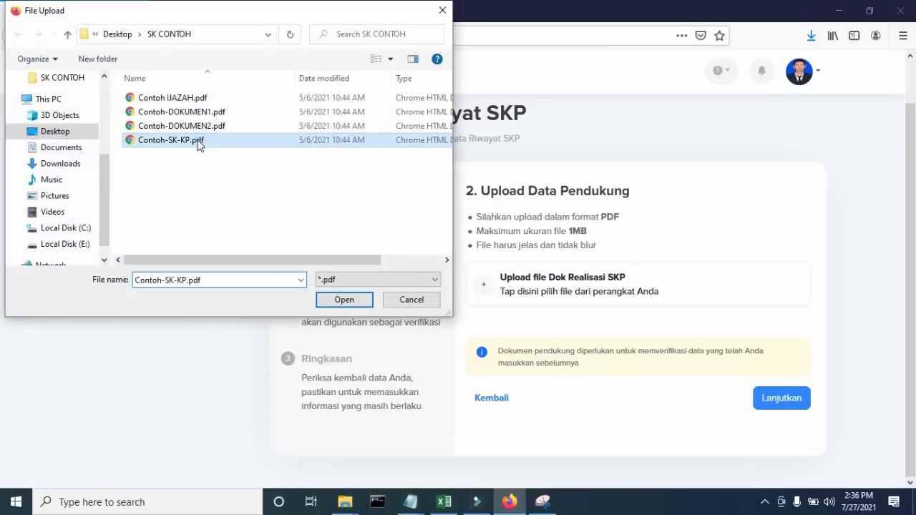
left_click(204, 127)
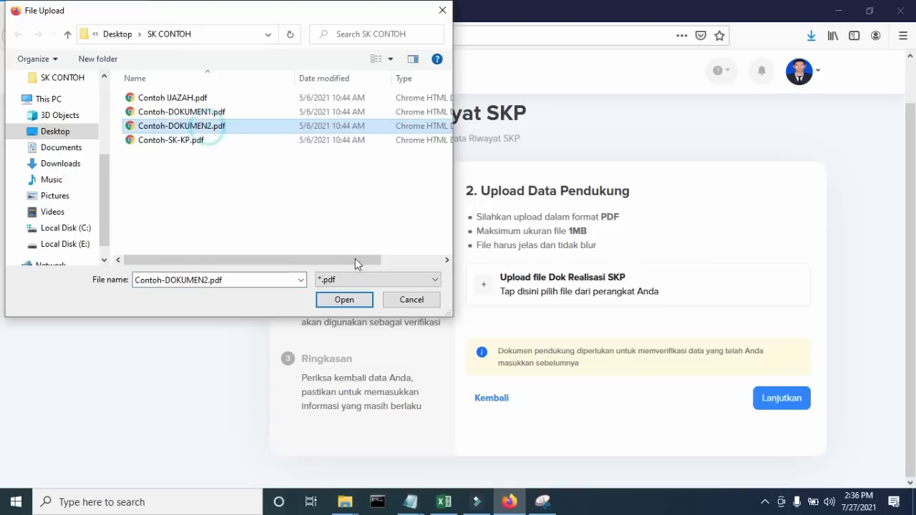
left_click(351, 302)
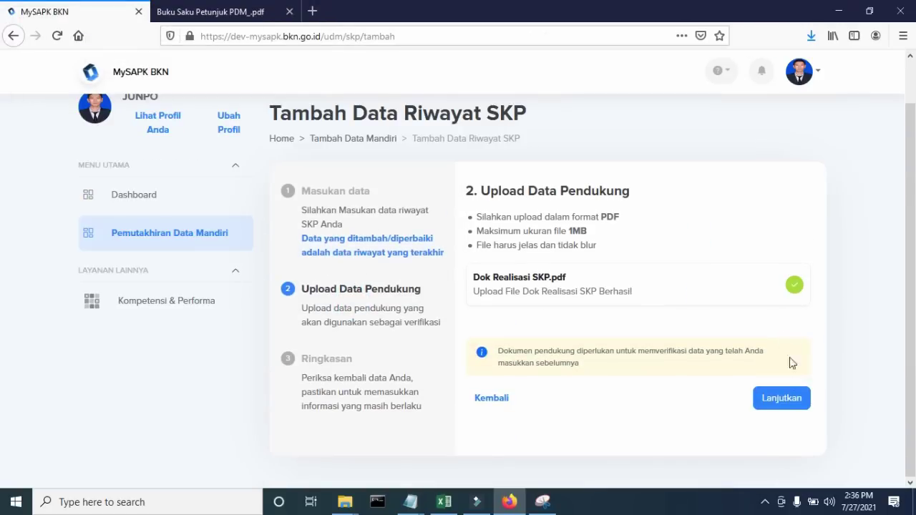
- Review the summary, tick the declaration, submit the SKP record, and return to the sections list
left_click(782, 399)
scroll(785, 401, "down", 3)
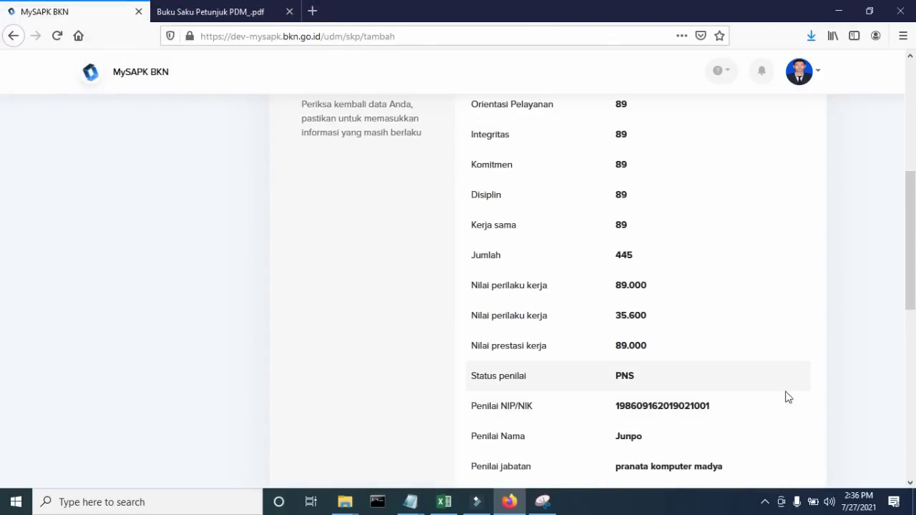
scroll(776, 301, "up", 3)
scroll(782, 268, "down", 5)
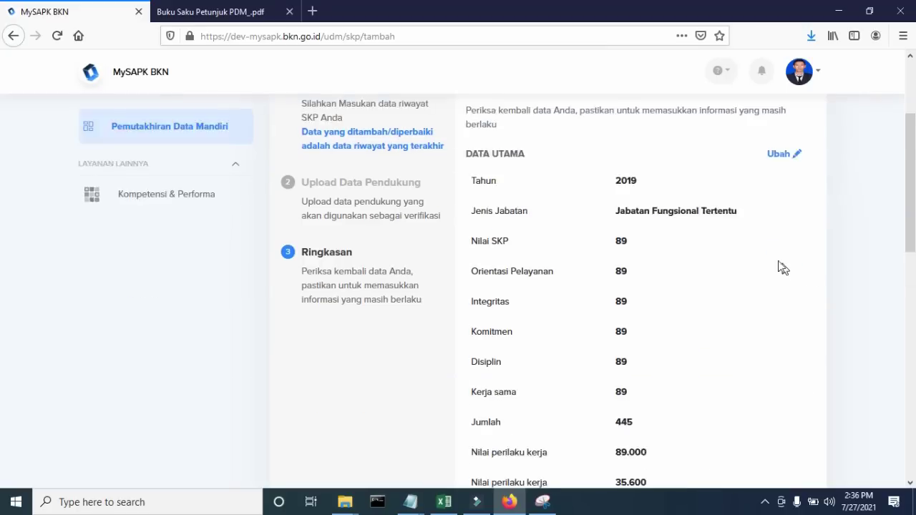
scroll(637, 257, "down", 1)
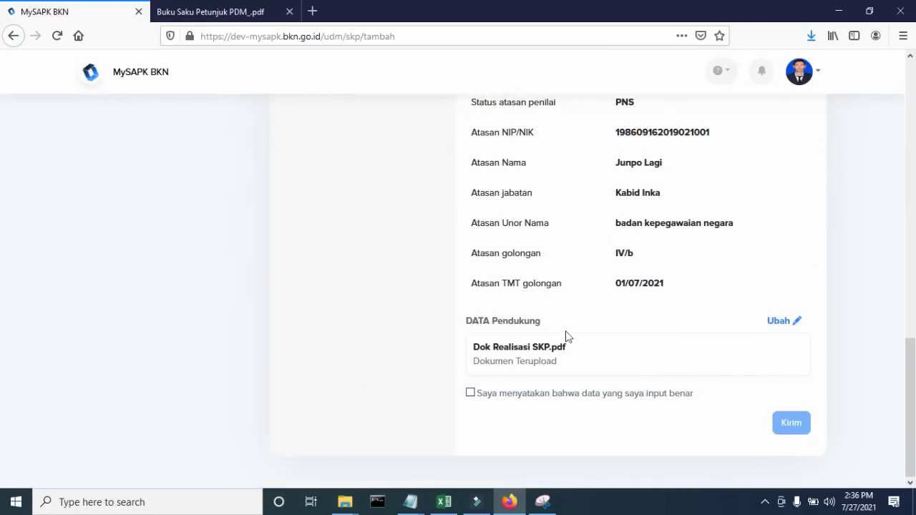
left_click(470, 393)
left_click(792, 423)
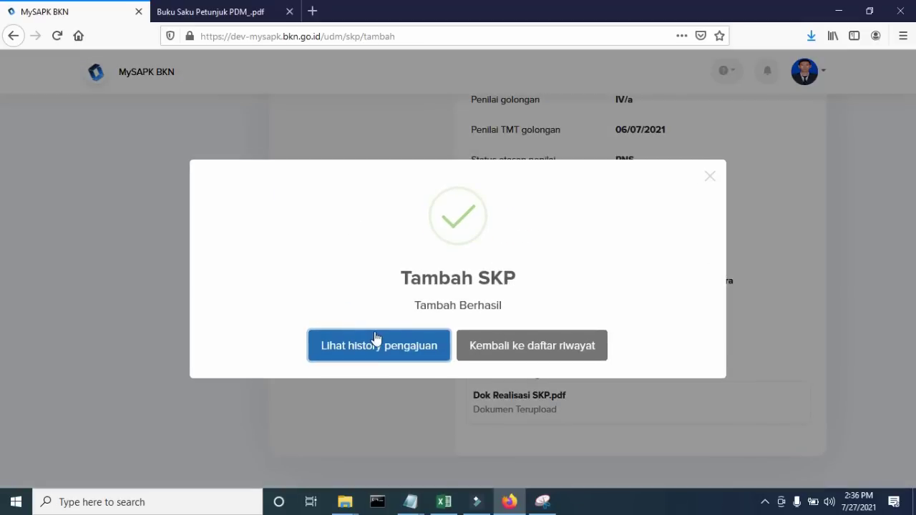
left_click(519, 347)
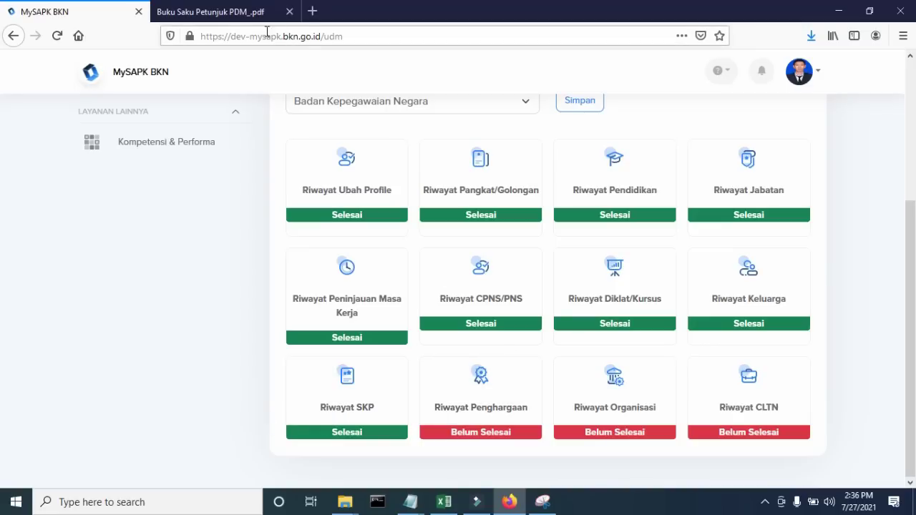
- Check the PDM guidebook's required sections up to Riwayat Penghargaan
left_click(227, 12)
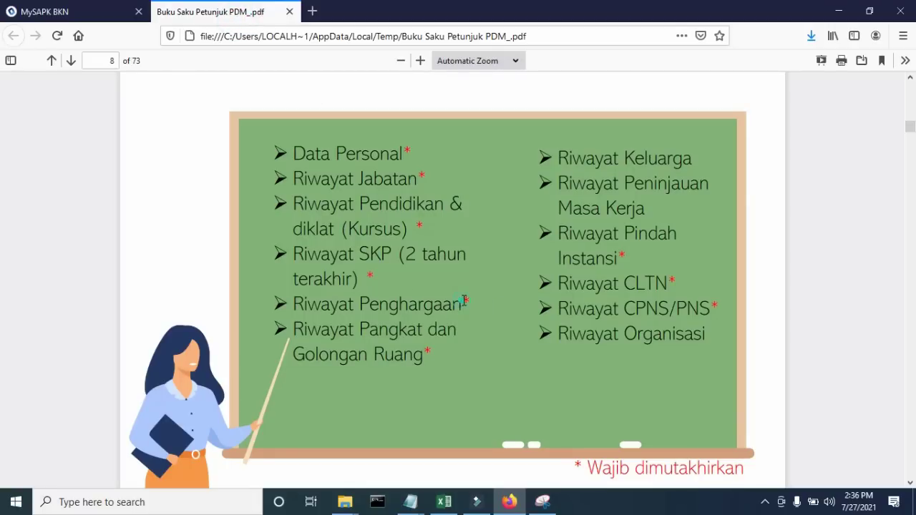
left_click_drag(463, 301, 468, 302)
left_click(468, 302)
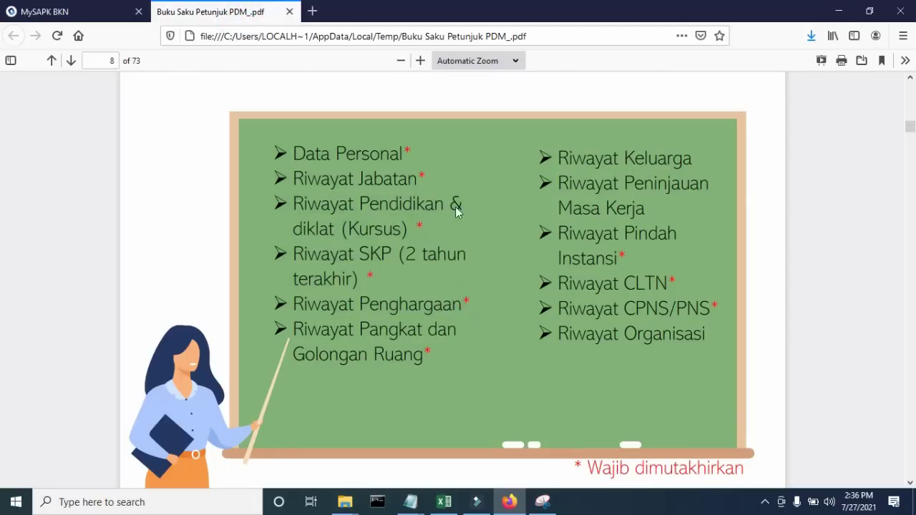
left_click(135, 10)
- Open a new Riwayat Penghargaan record and browse the award types without choosing one
left_click(491, 371)
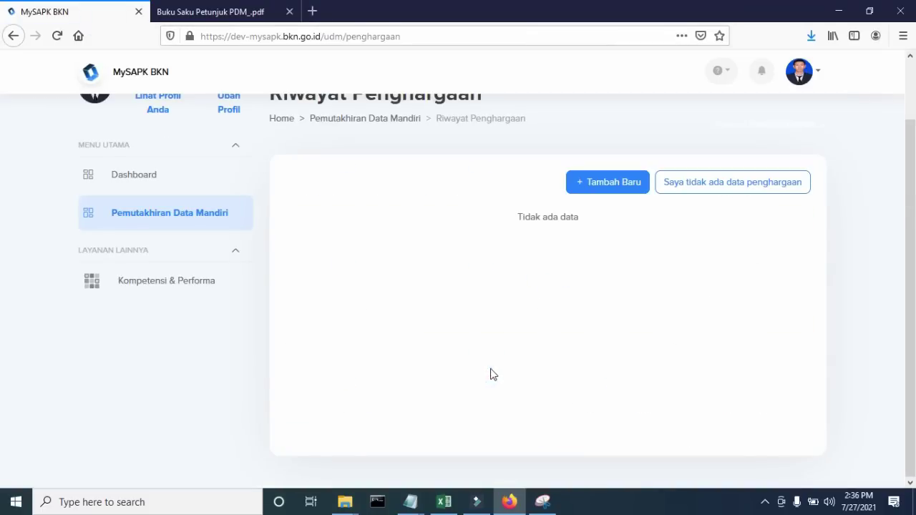
left_click(608, 196)
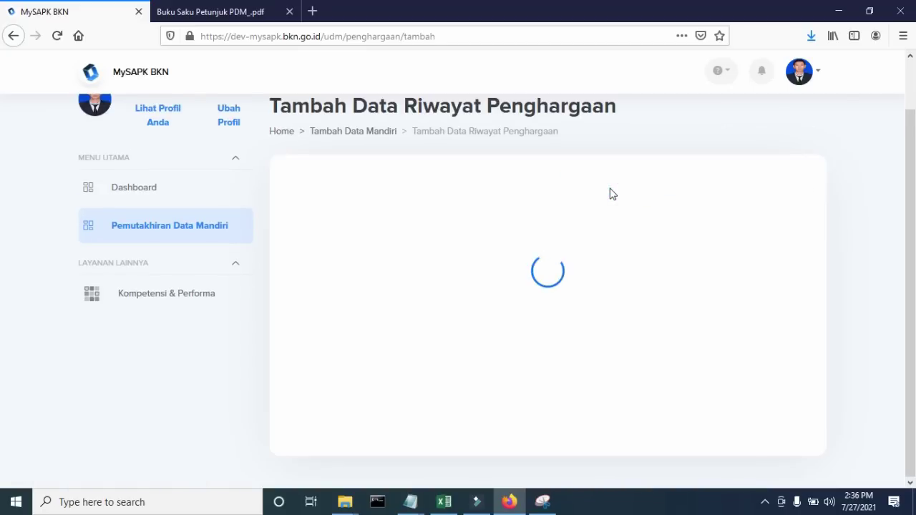
left_click(553, 232)
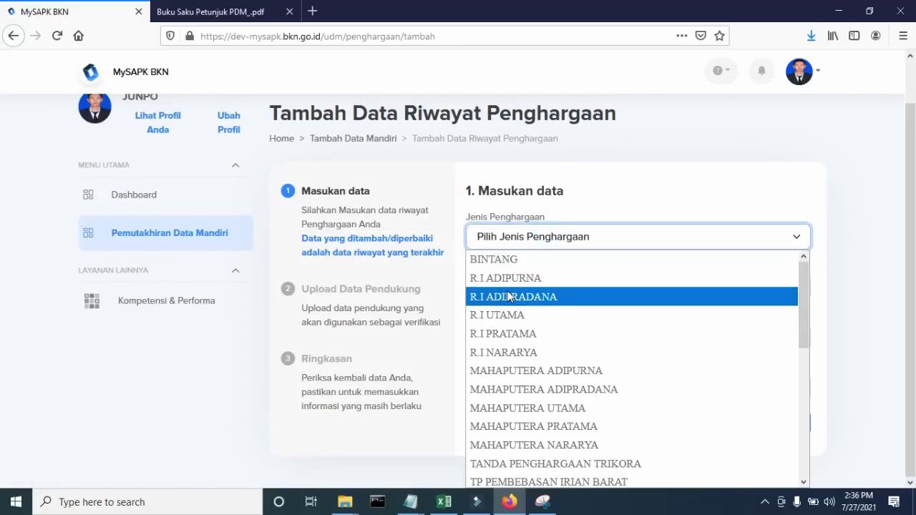
scroll(509, 295, "down", 6)
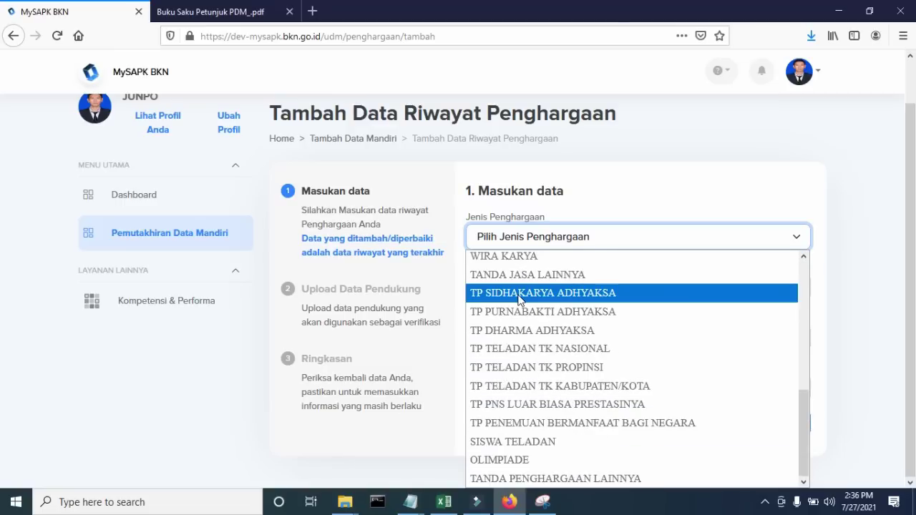
scroll(530, 331, "up", 5)
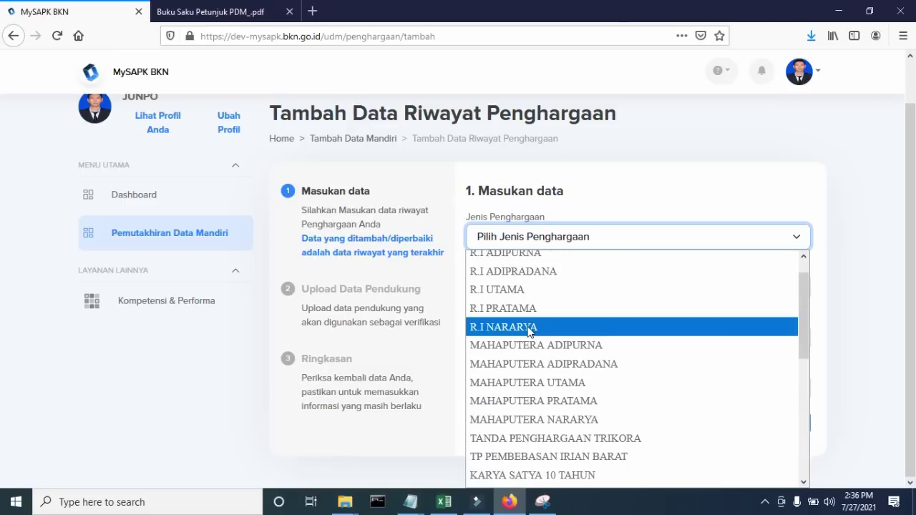
left_click(588, 179)
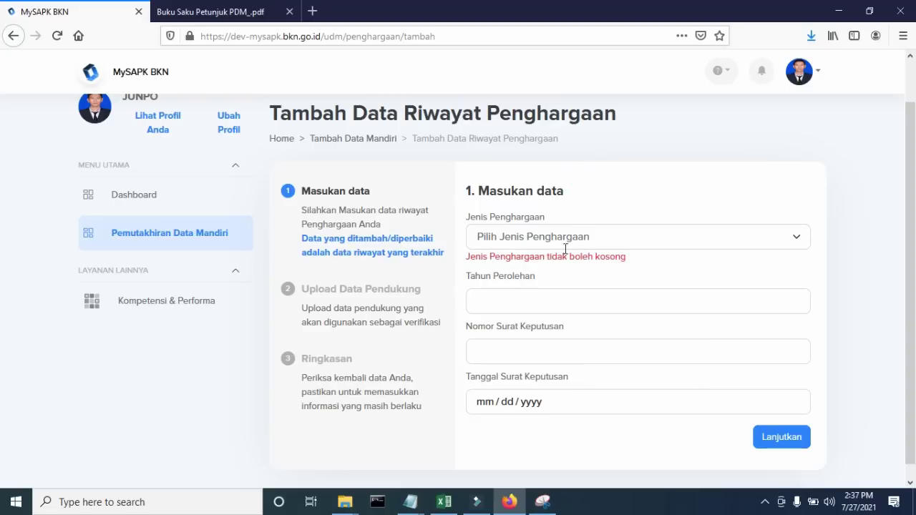
scroll(531, 233, "up", 2)
scroll(531, 233, "down", 3)
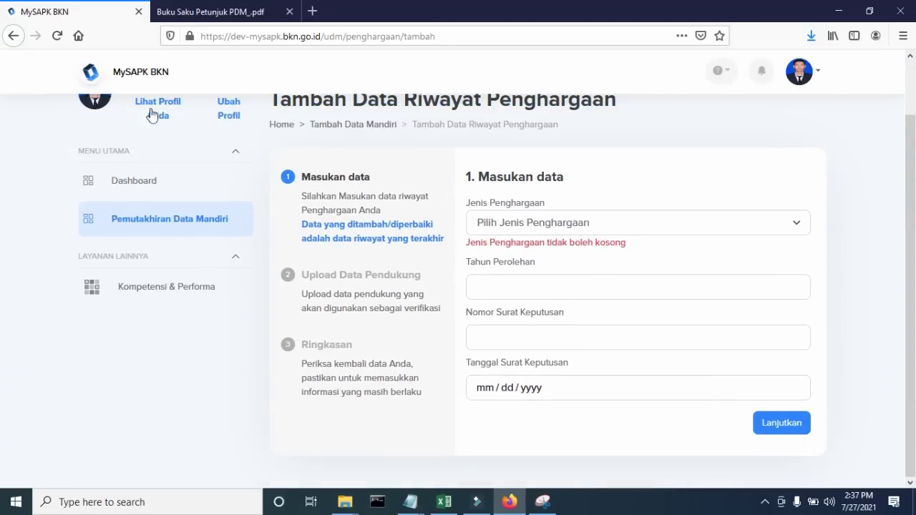
- Back on the award history, declare and confirm there is no award data
left_click(13, 35)
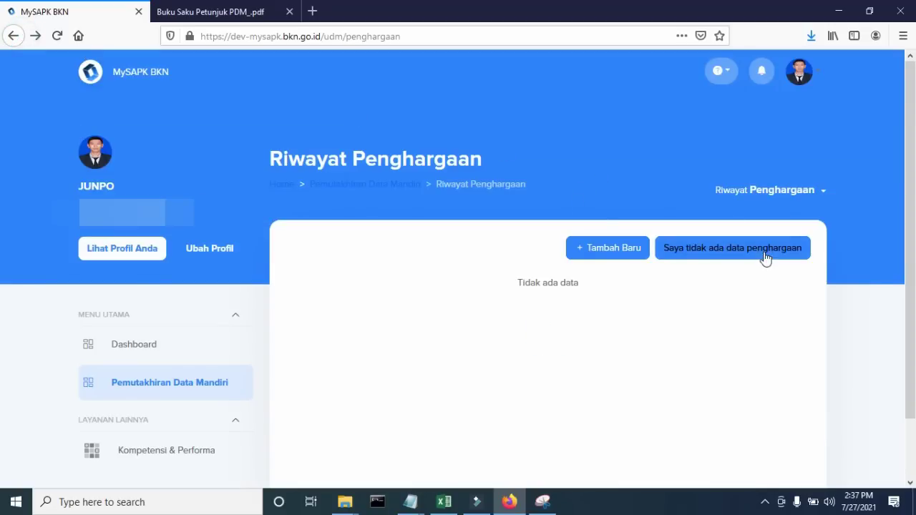
left_click(723, 255)
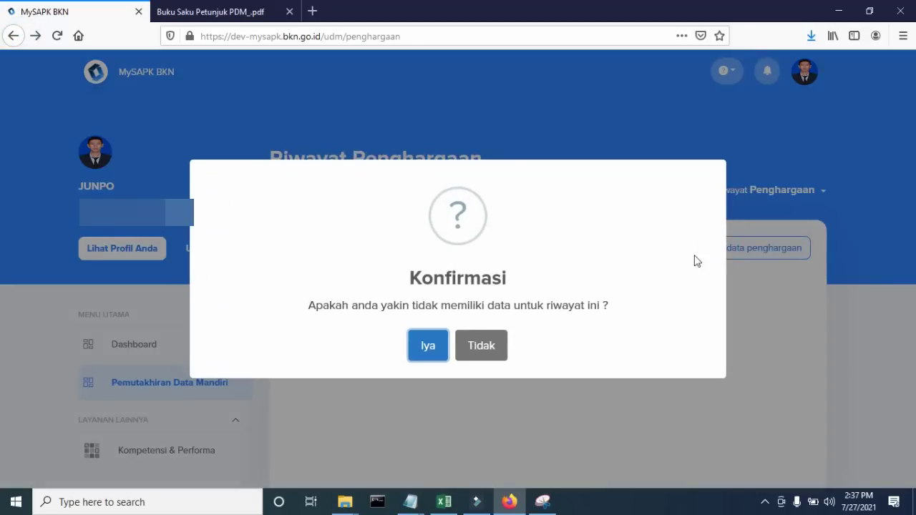
left_click(434, 348)
scroll(682, 310, "down", 3)
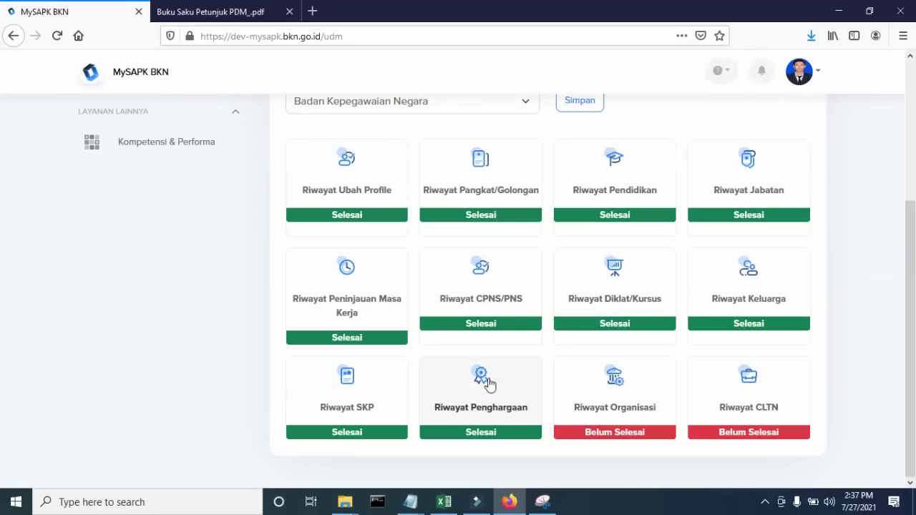
- Find Riwayat Organisasi in the PDF guide's list of sections
left_click(246, 8)
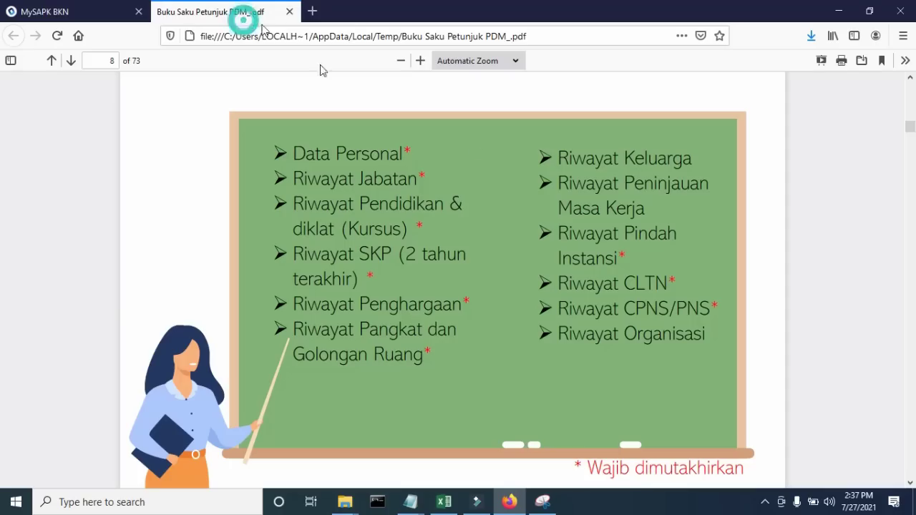
left_click(98, 12)
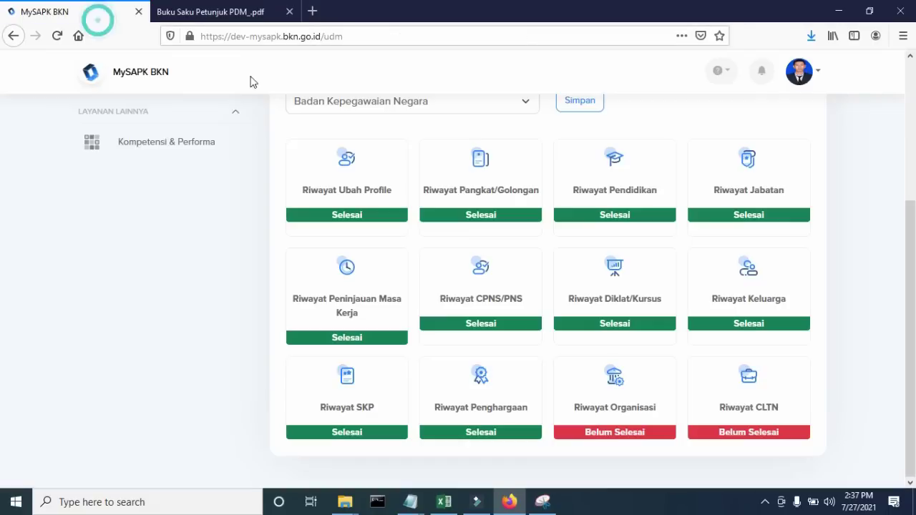
left_click(236, 10)
left_click_drag(562, 332, 704, 334)
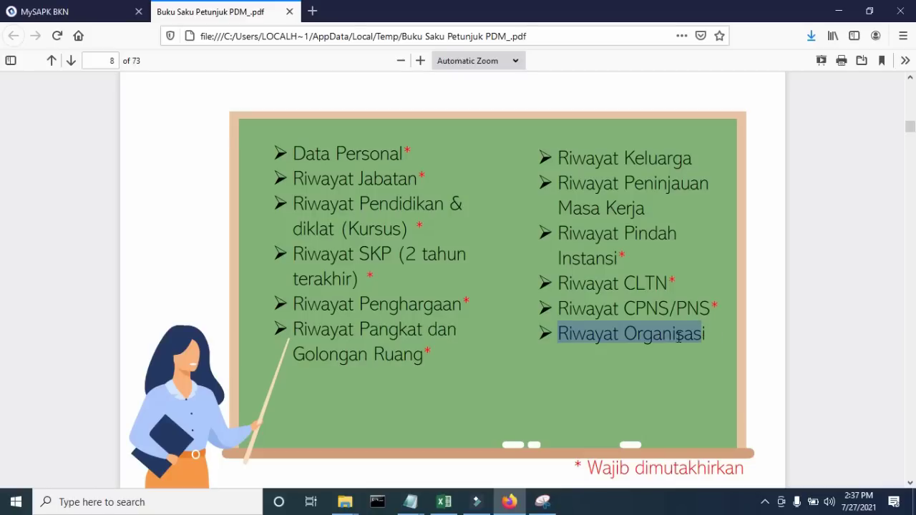
left_click(92, 15)
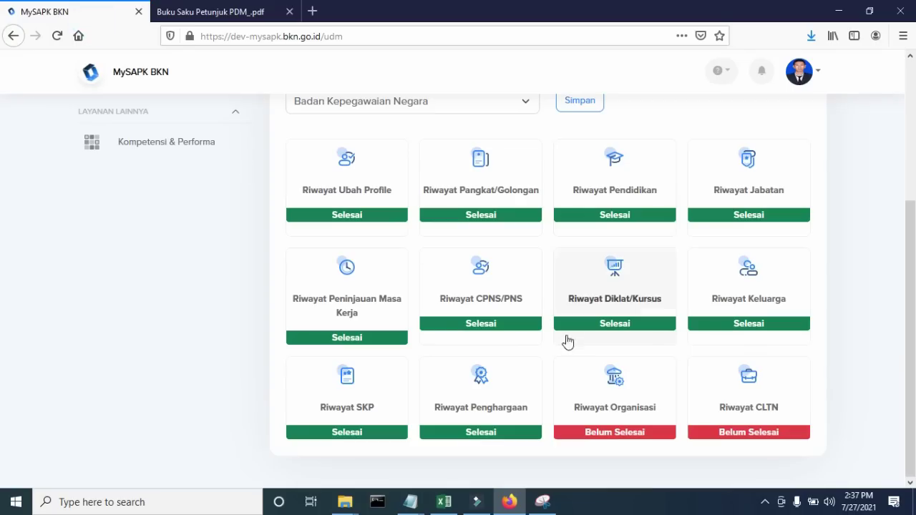
- Open Riwayat Organisasi and confirm there is no organisation data
left_click(609, 379)
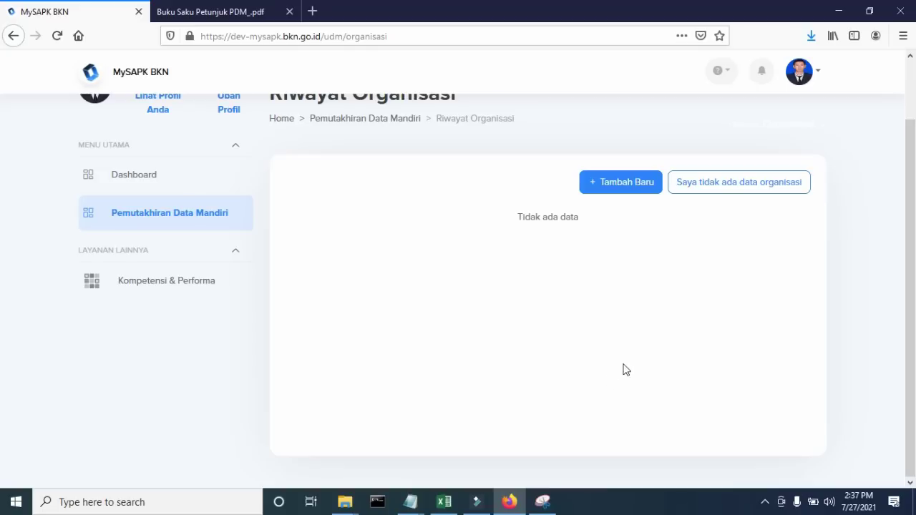
left_click(721, 184)
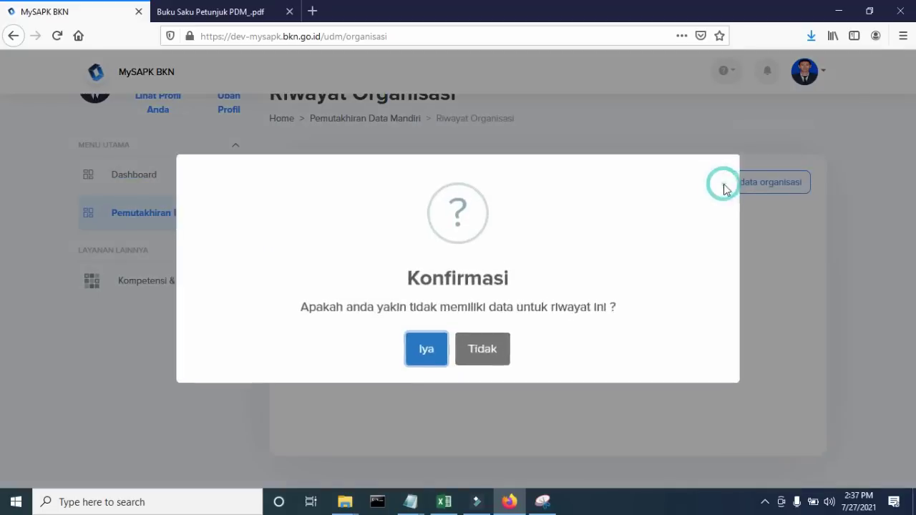
left_click(431, 348)
scroll(434, 350, "down", 3)
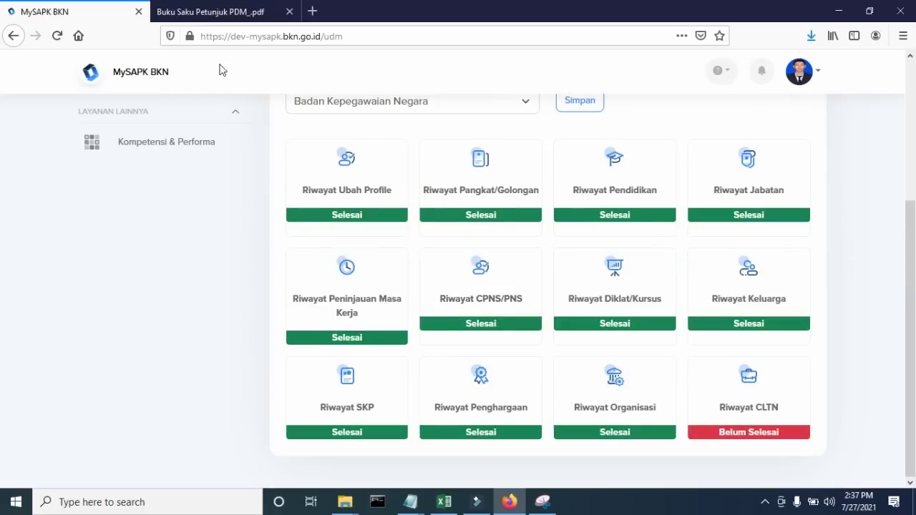
- Locate Riwayat CLTN in the PDF guide, then open the Riwayat CLTN section
left_click(222, 13)
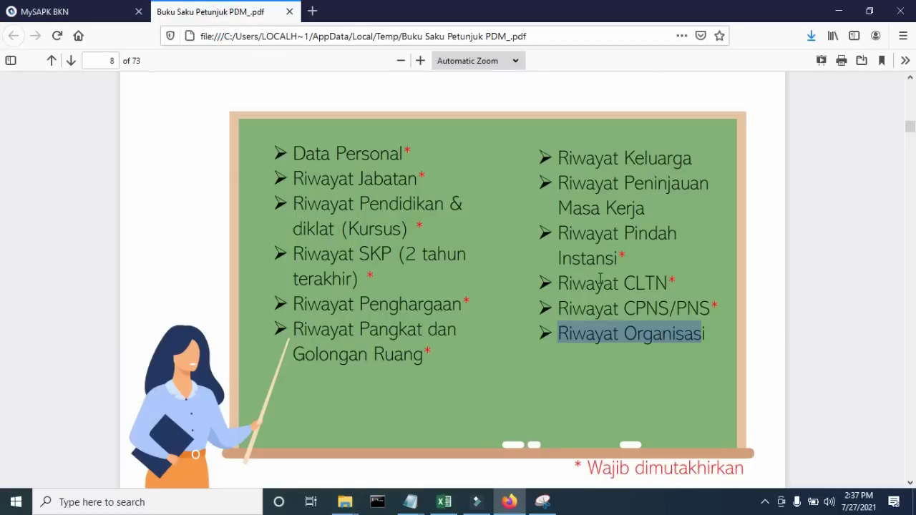
left_click_drag(599, 279, 636, 283)
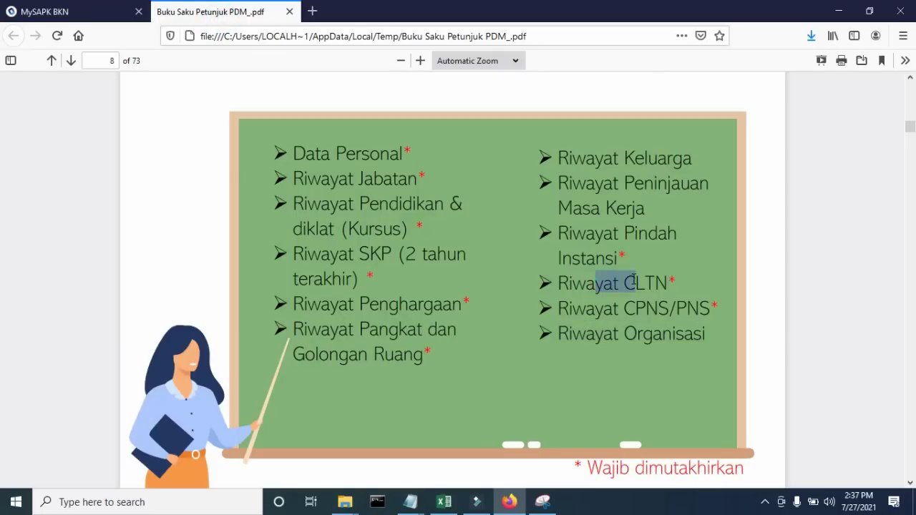
left_click(110, 15)
left_click(750, 387)
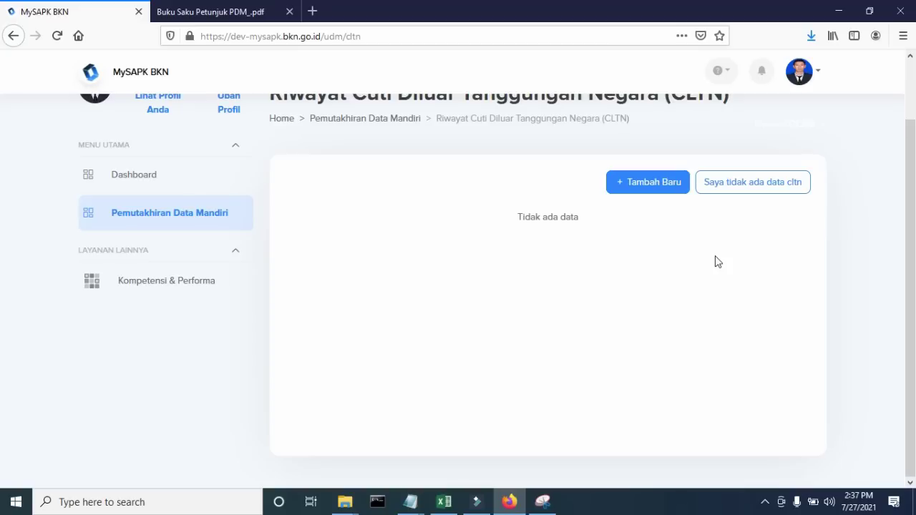
- Look through the new CLTN record form's fields, then go back to the Riwayat CLTN page
left_click(623, 181)
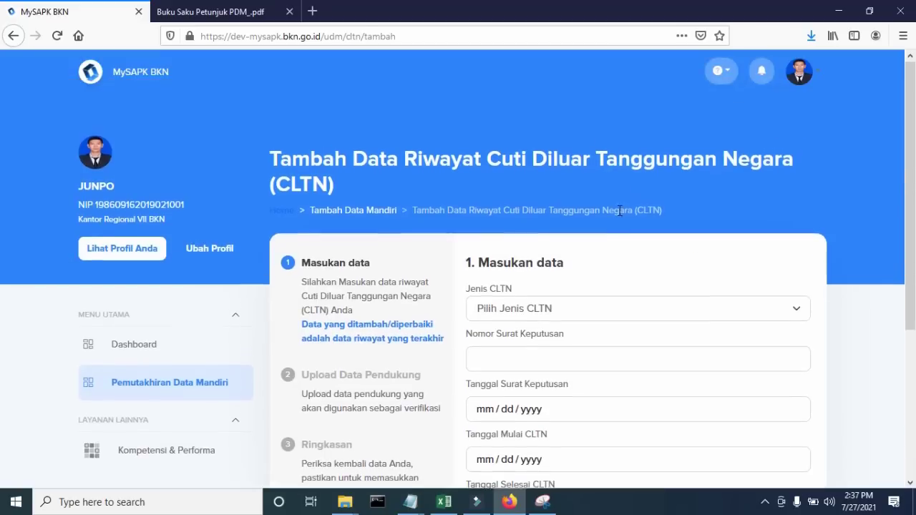
scroll(620, 239, "down", 2)
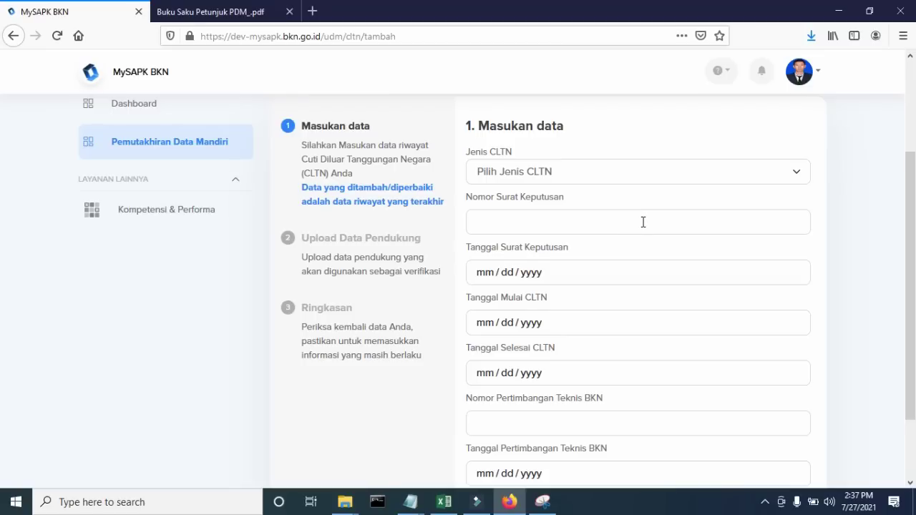
scroll(643, 222, "down", 2)
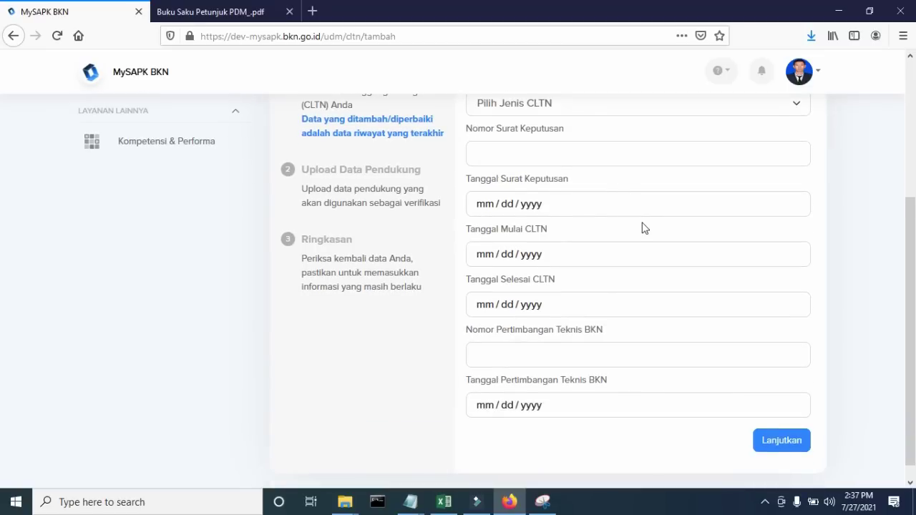
scroll(644, 228, "up", 2)
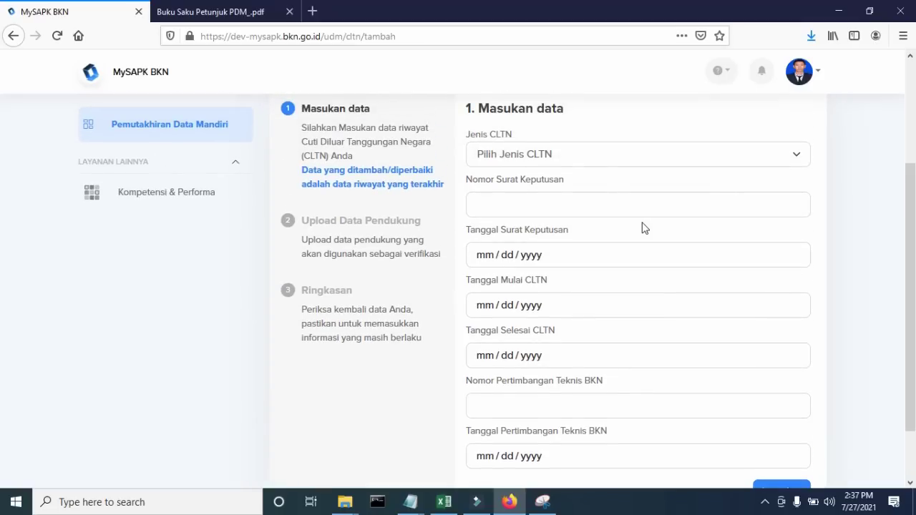
scroll(643, 228, "up", 2)
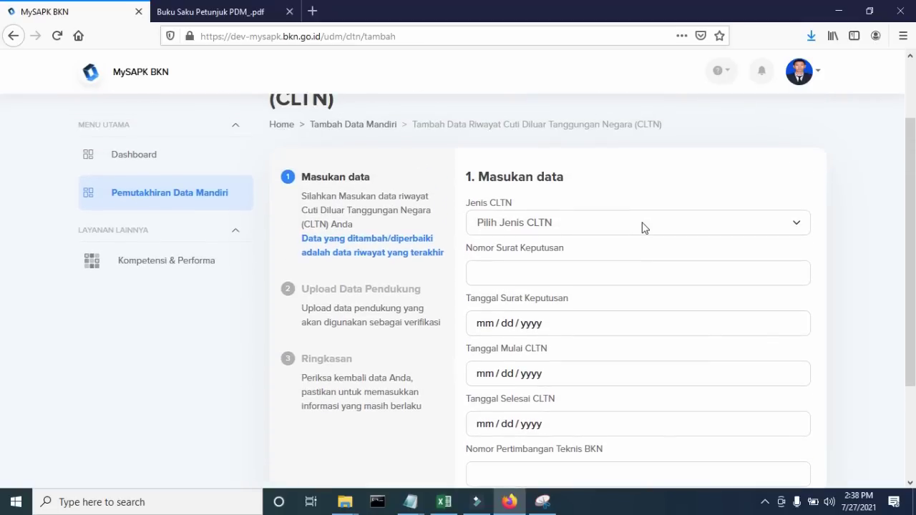
left_click(13, 36)
- Declare and confirm there is no CLTN data, then scroll the Pemutakhiran Data Mandiri cards
left_click(737, 249)
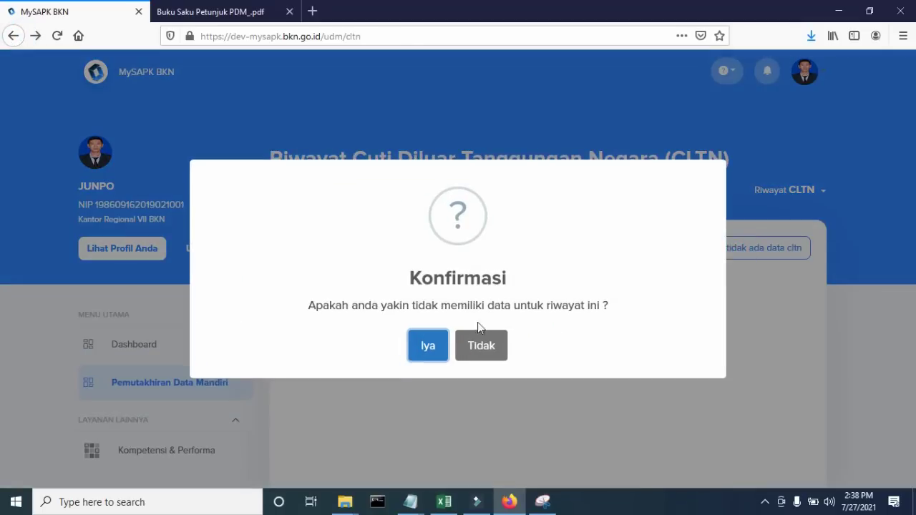
left_click(430, 345)
scroll(425, 347, "down", 6)
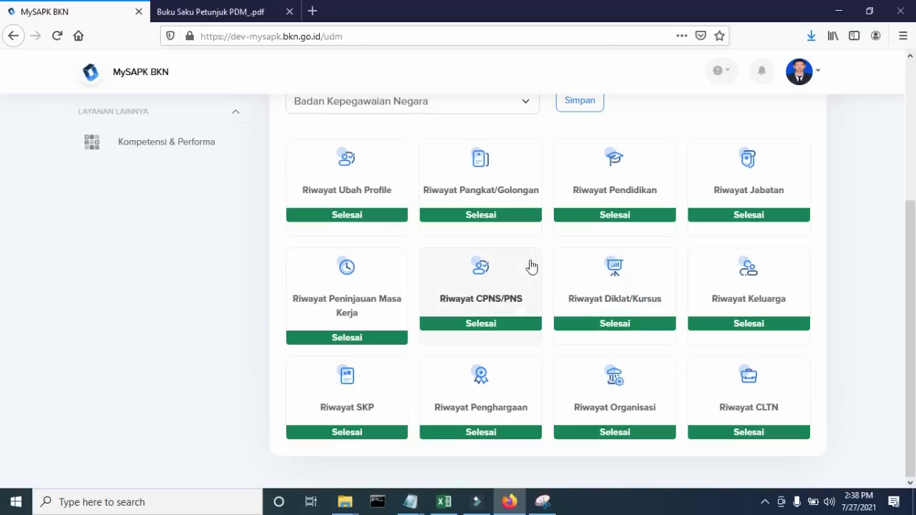
left_click(511, 177)
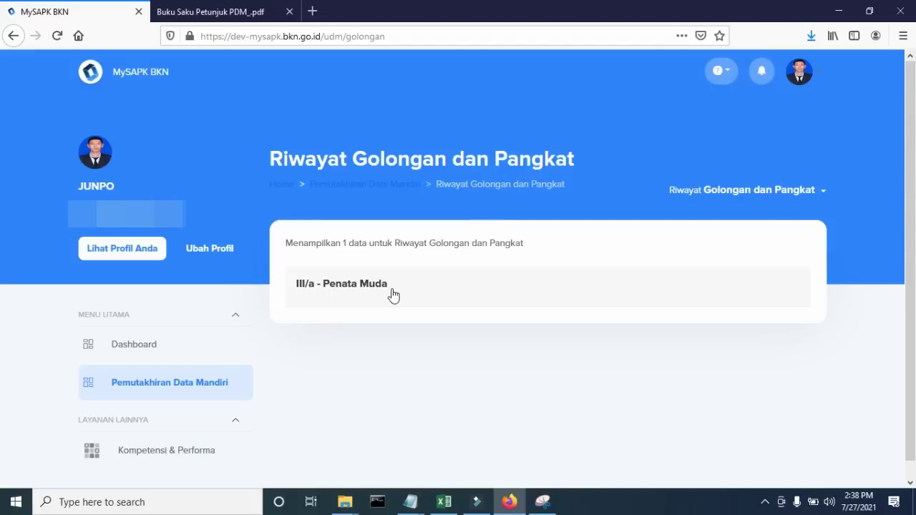
left_click(393, 293)
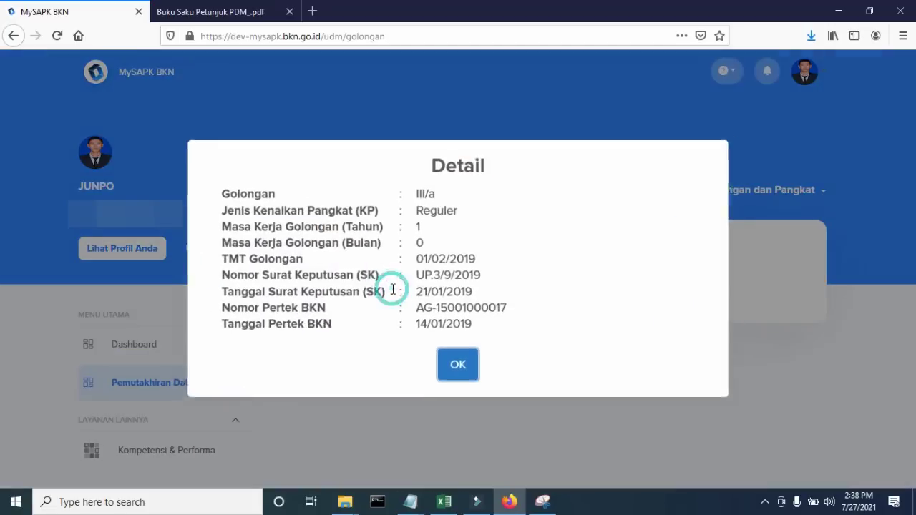
left_click(464, 366)
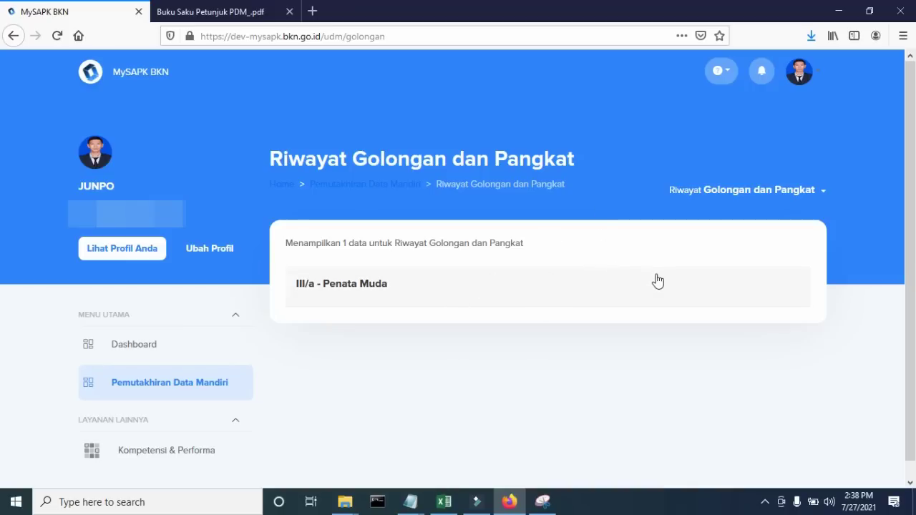
left_click(13, 36)
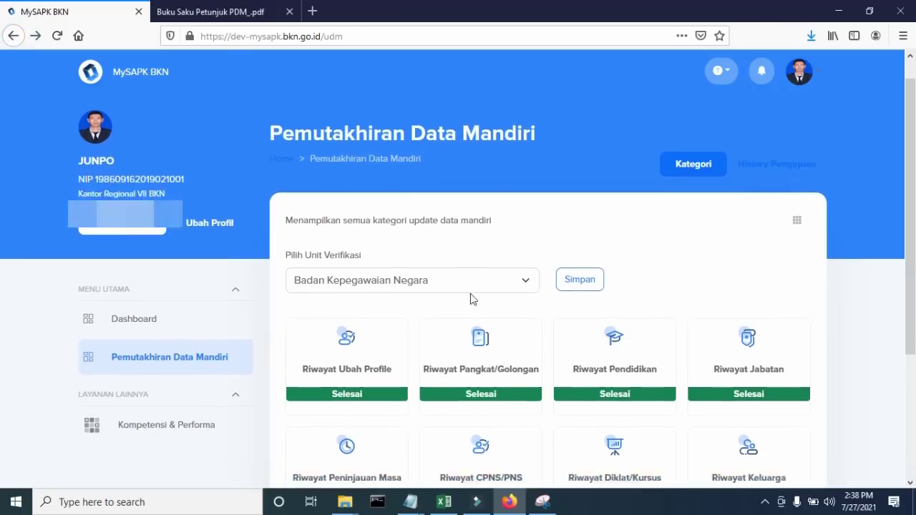
scroll(665, 342, "down", 3)
scroll(665, 305, "down", 2)
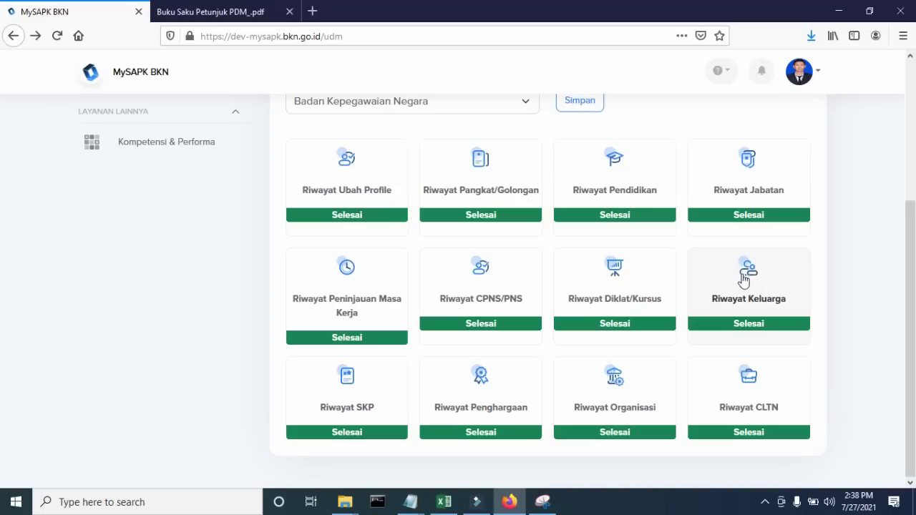
scroll(764, 417, "up", 2)
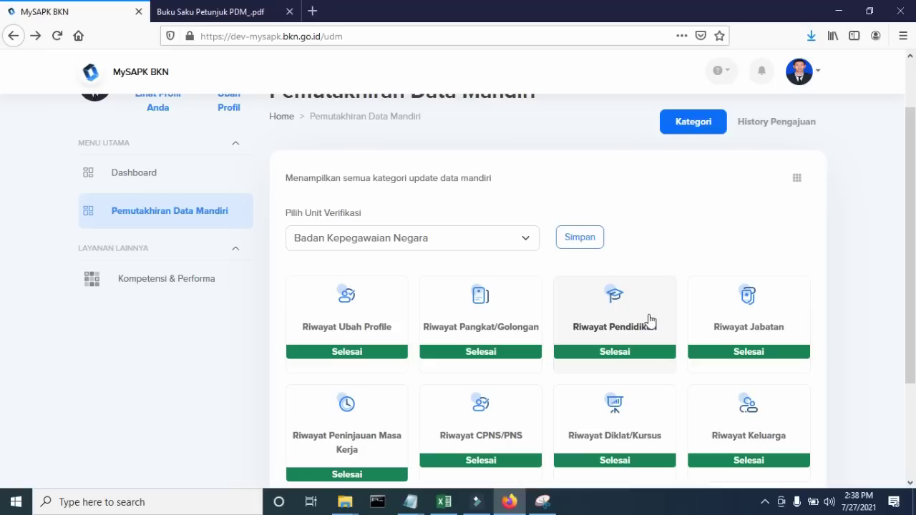
scroll(382, 311, "down", 2)
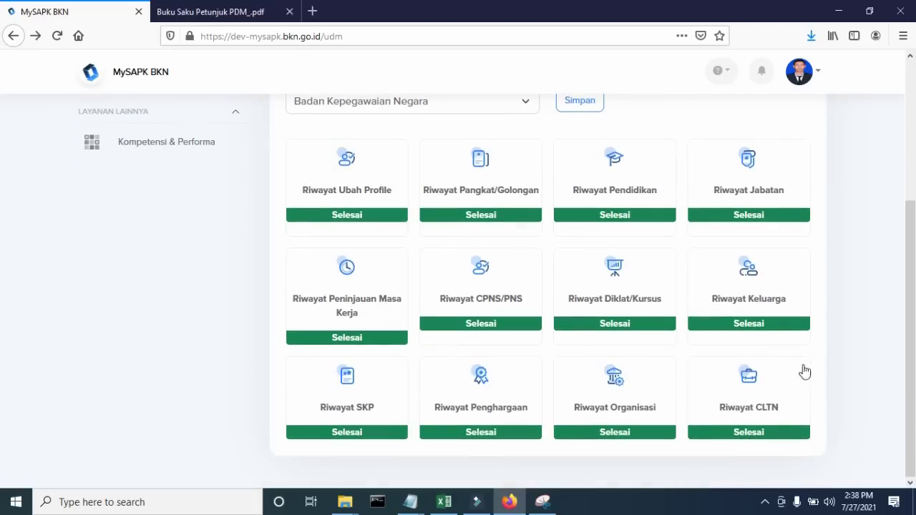
scroll(734, 276, "up", 2)
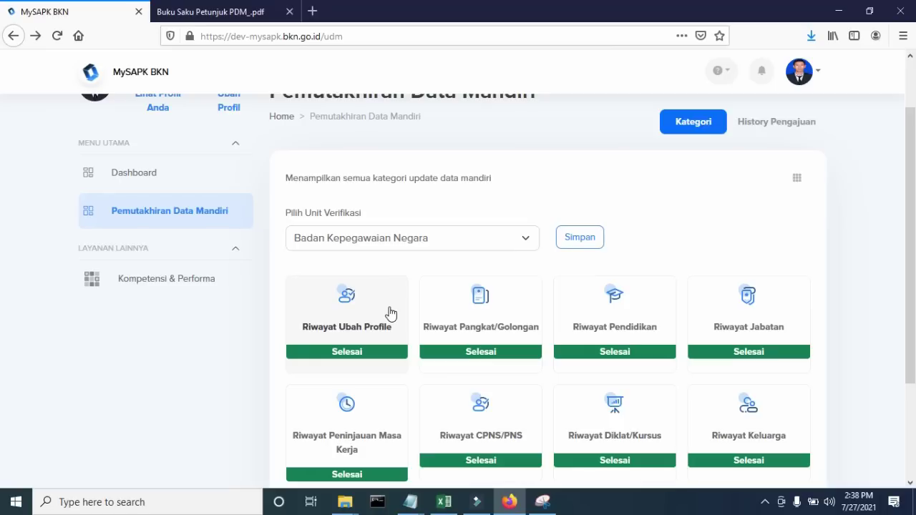
scroll(390, 313, "up", 1)
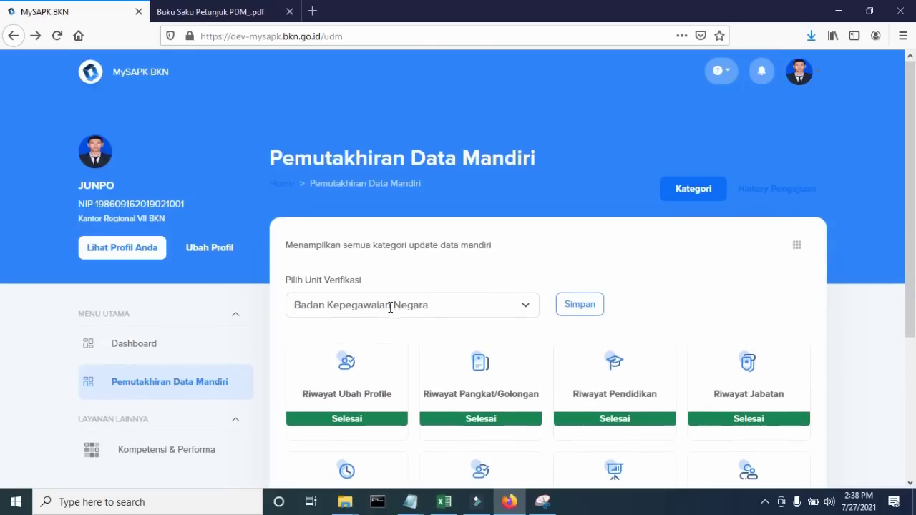
scroll(392, 312, "down", 1)
scroll(395, 317, "up", 1)
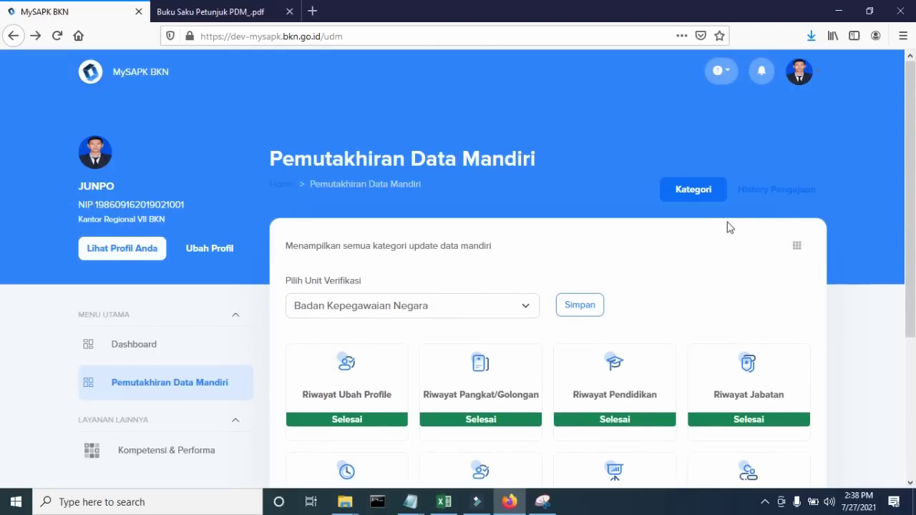
- Open History Pengajuan and scroll through the submitted update proposals
left_click(793, 194)
scroll(727, 270, "down", 1)
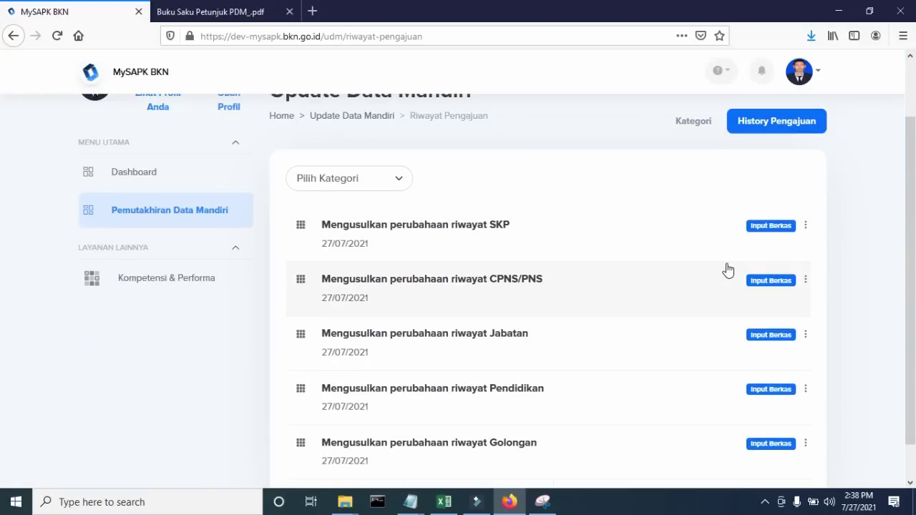
scroll(486, 237, "down", 1)
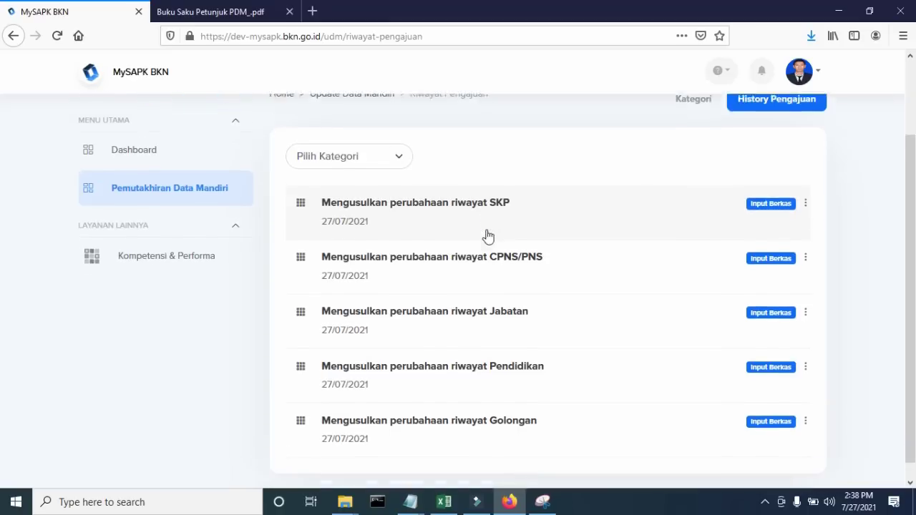
scroll(487, 237, "up", 2)
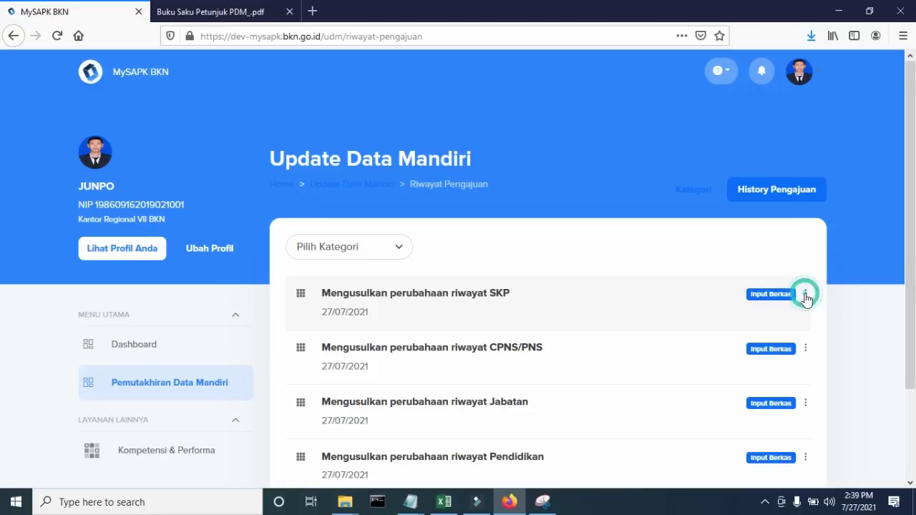
scroll(623, 297, "down", 2)
- Inspect the CPNS/PNS proposal details, close them, and return to the dashboard
left_click(541, 282)
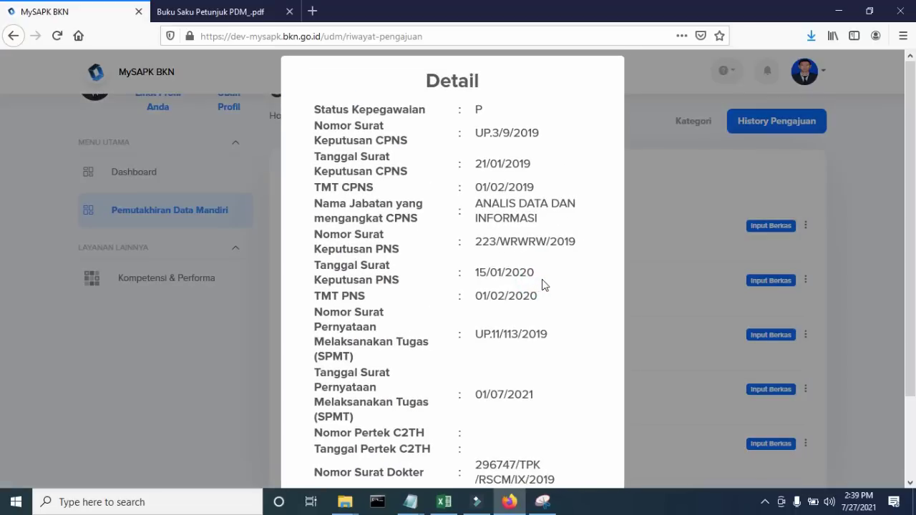
left_click(699, 216)
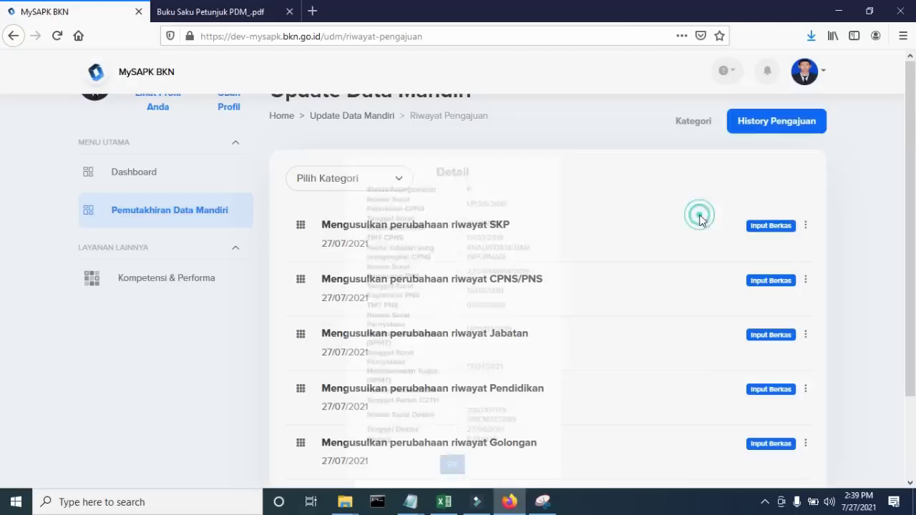
left_click(499, 292)
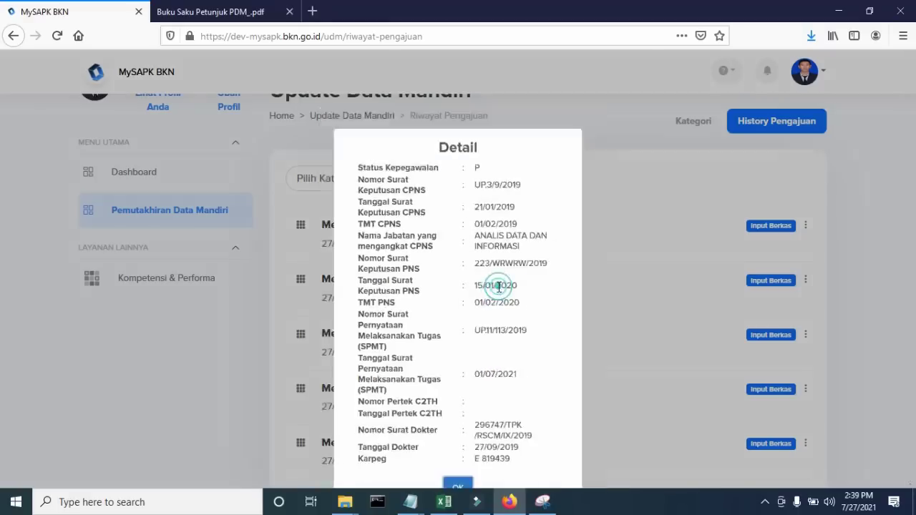
scroll(497, 274, "down", 2)
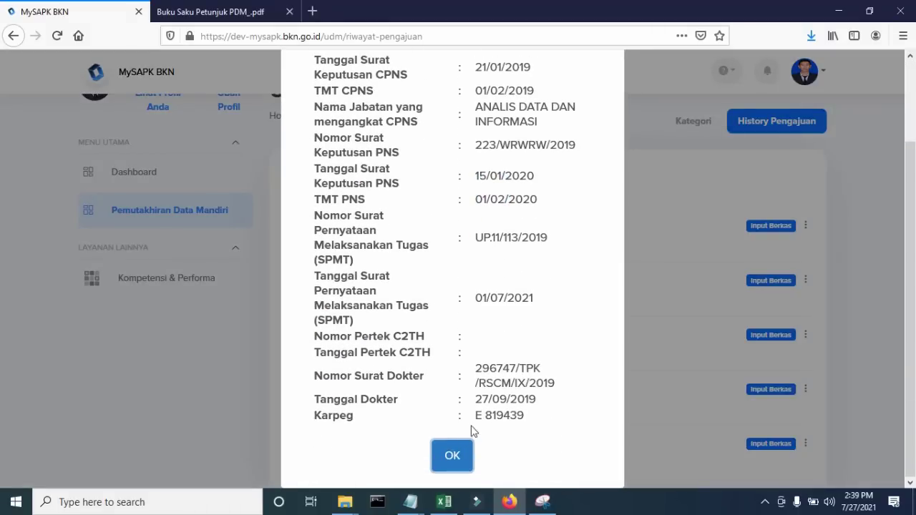
left_click(451, 455)
scroll(782, 270, "up", 3)
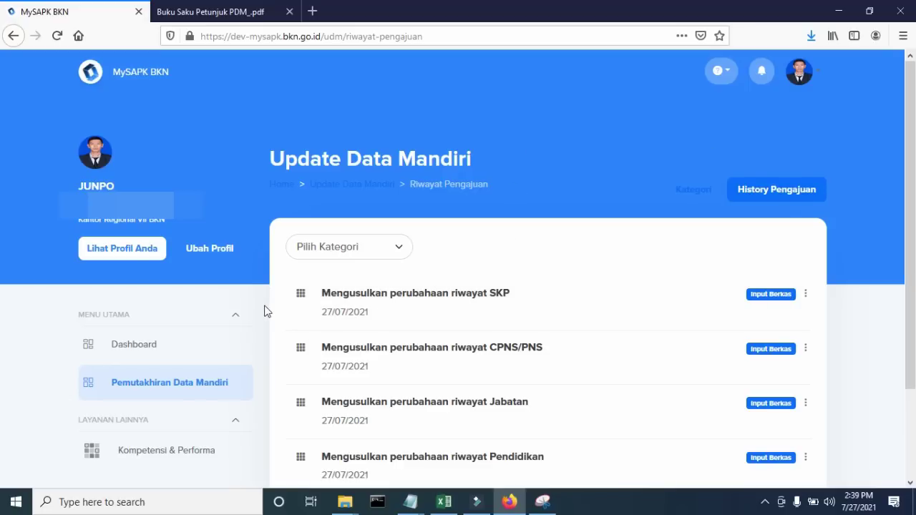
left_click(175, 350)
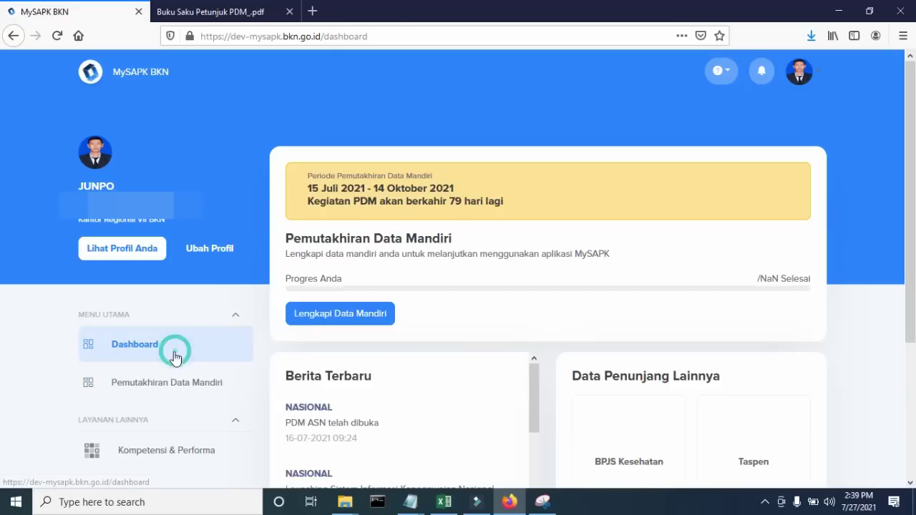
- Review the Riwayat Jabatan records from Lengkapi Data Mandiri, then go to Kompetensi & Performa
left_click(360, 323)
scroll(623, 312, "down", 5)
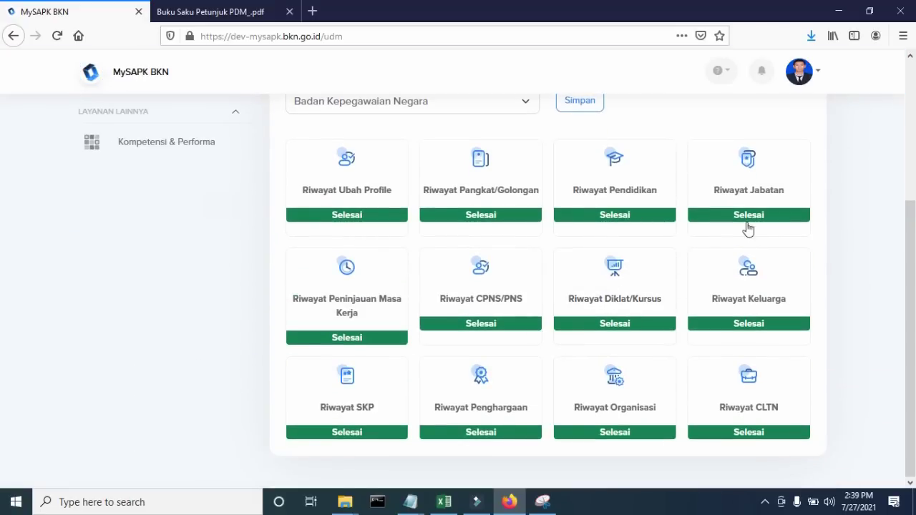
left_click(758, 176)
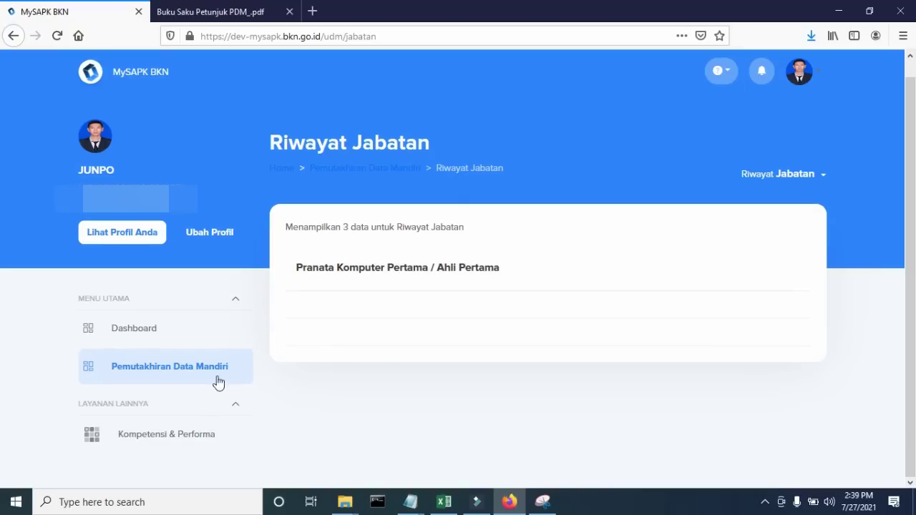
left_click(170, 439)
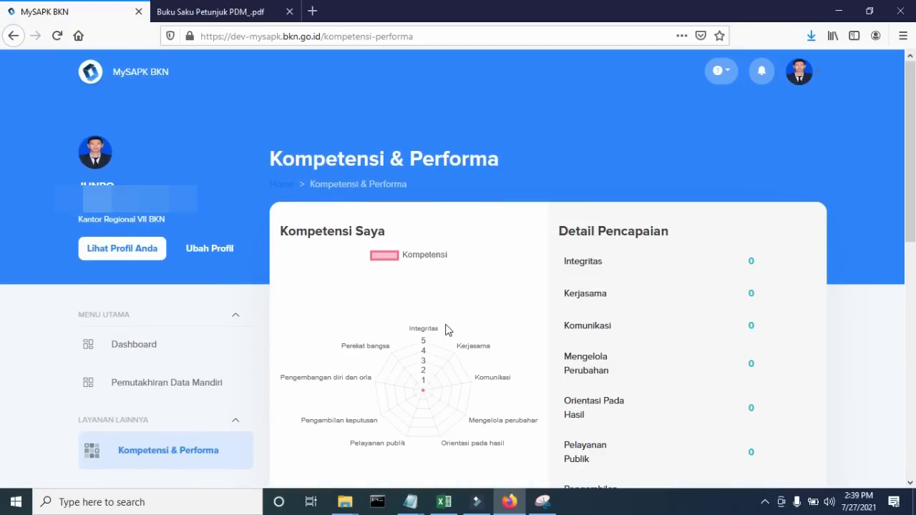
scroll(446, 330, "down", 2)
scroll(445, 330, "down", 5)
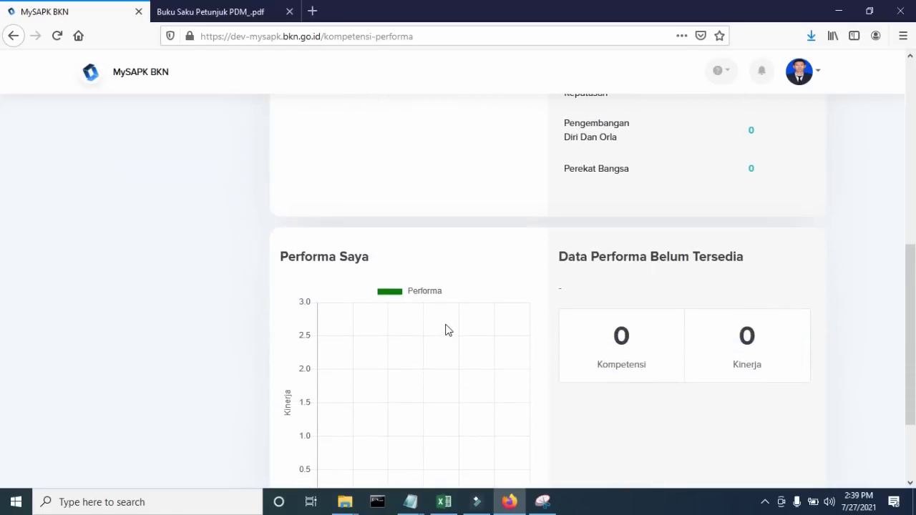
scroll(448, 326, "up", 5)
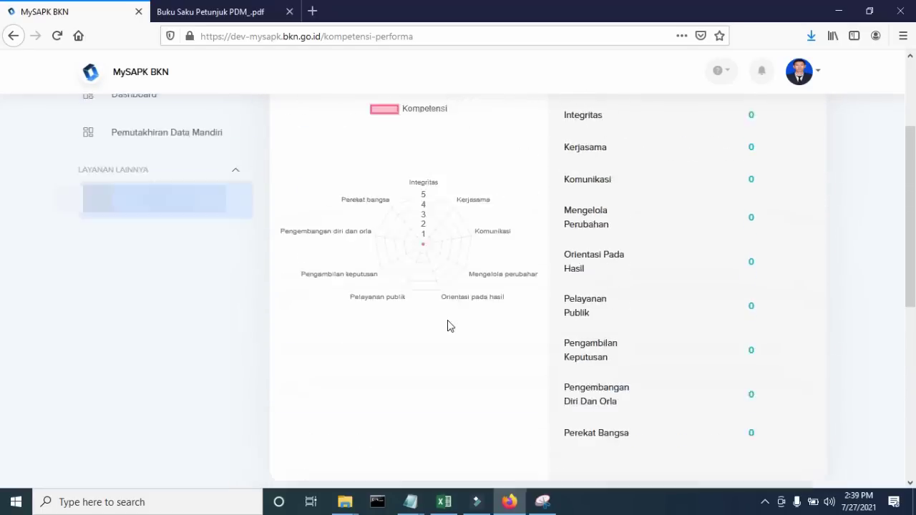
scroll(449, 326, "up", 2)
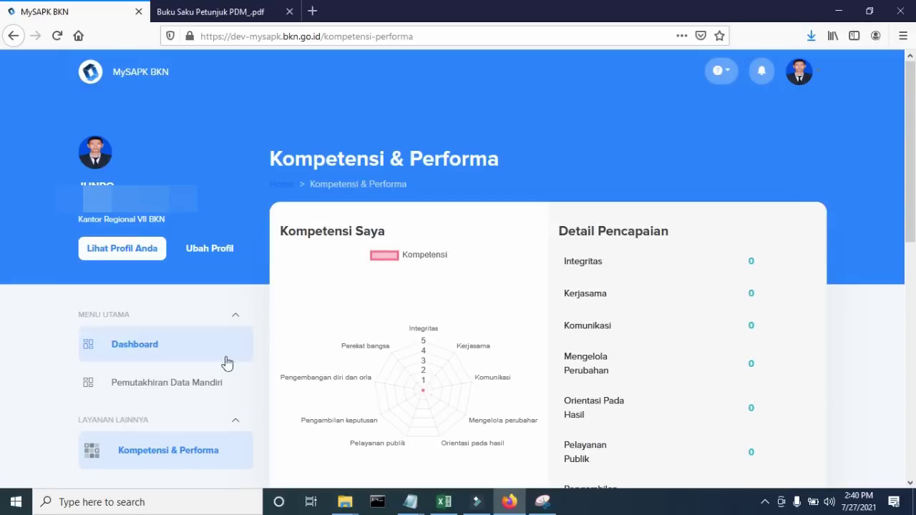
left_click(207, 377)
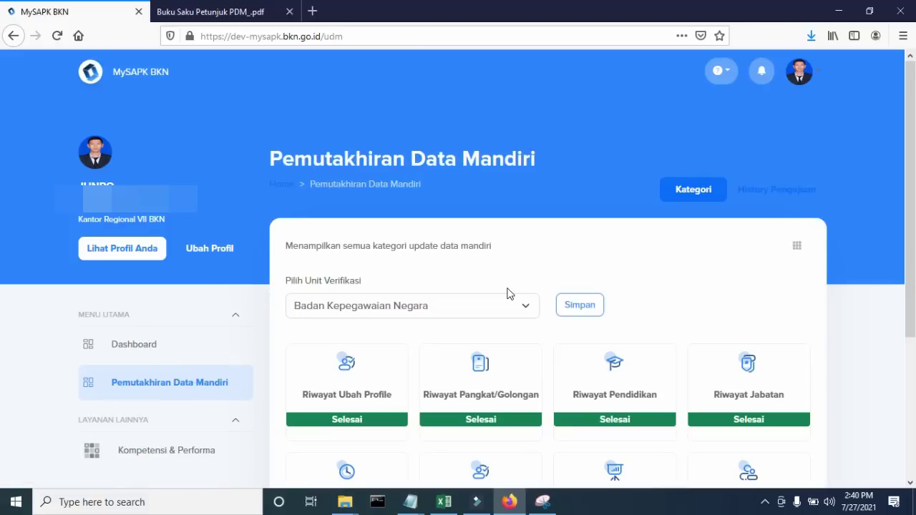
- Check on the dashboard that self-update progress reads 12/12
left_click(197, 341)
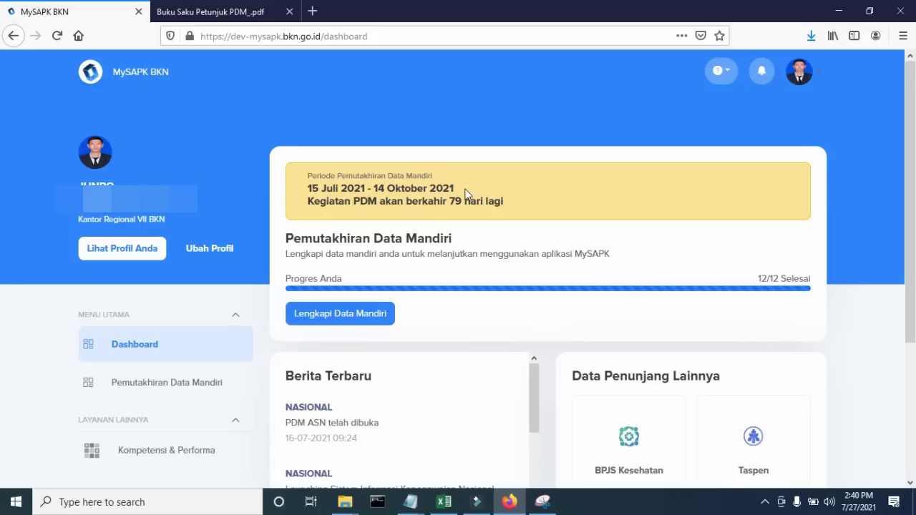
scroll(481, 226, "down", 1)
scroll(481, 226, "down", 1)
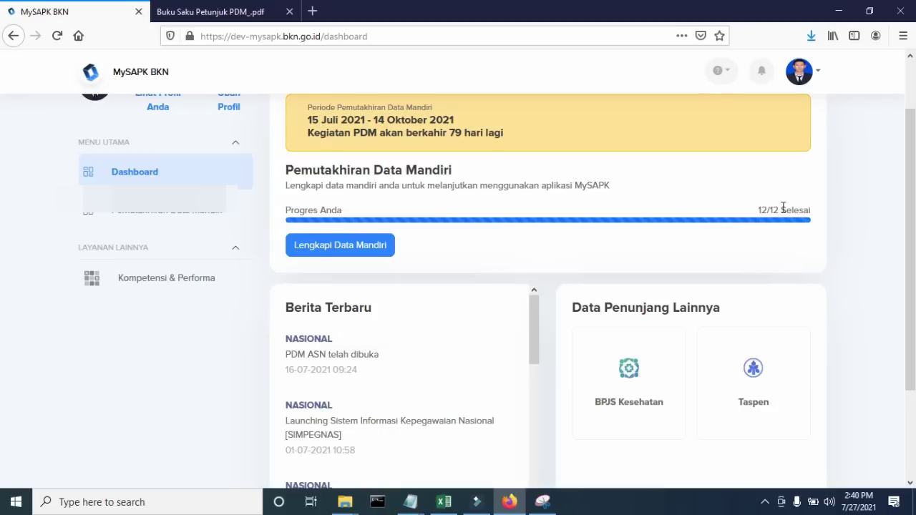
- Look at the empty Riwayat Diklat/Kursus records, then return to the category overview
left_click(570, 265)
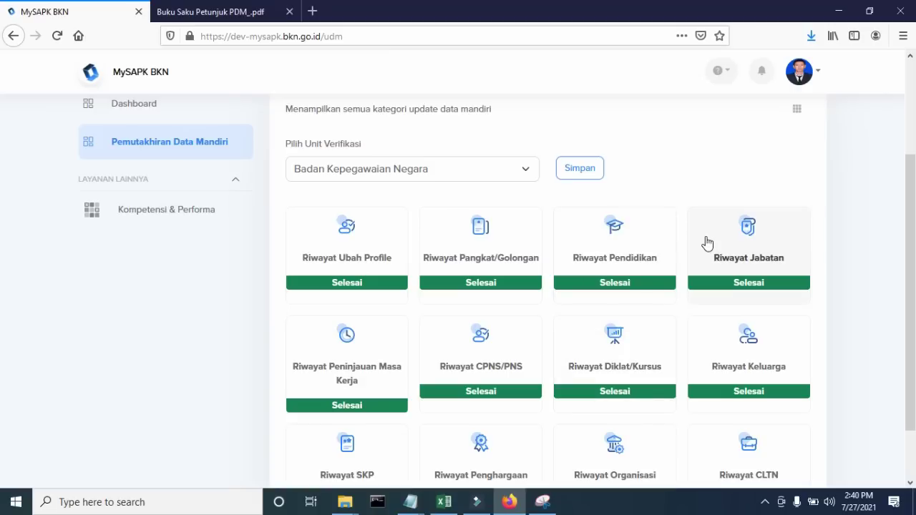
scroll(705, 243, "down", 2)
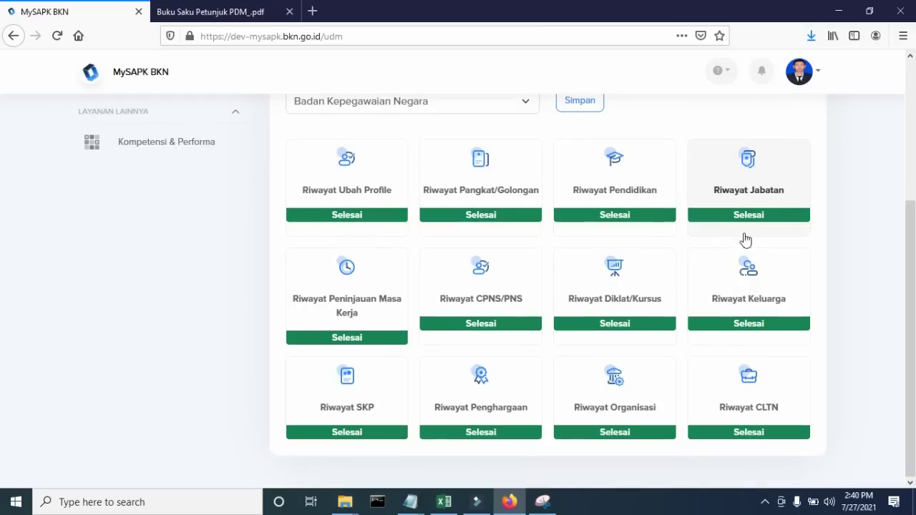
left_click(647, 291)
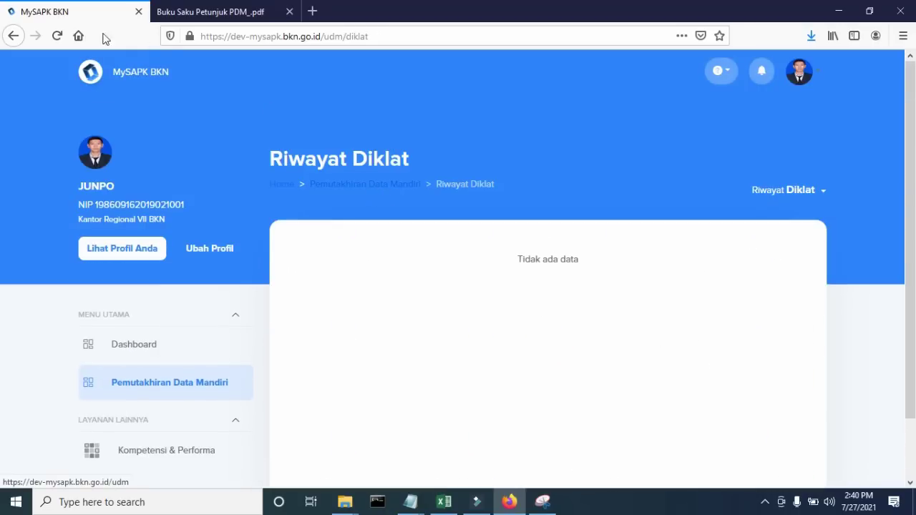
left_click(394, 182)
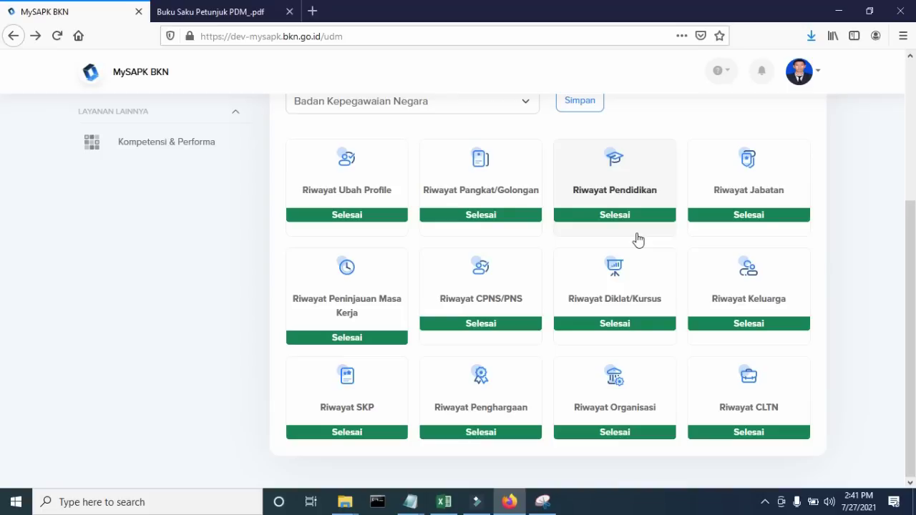